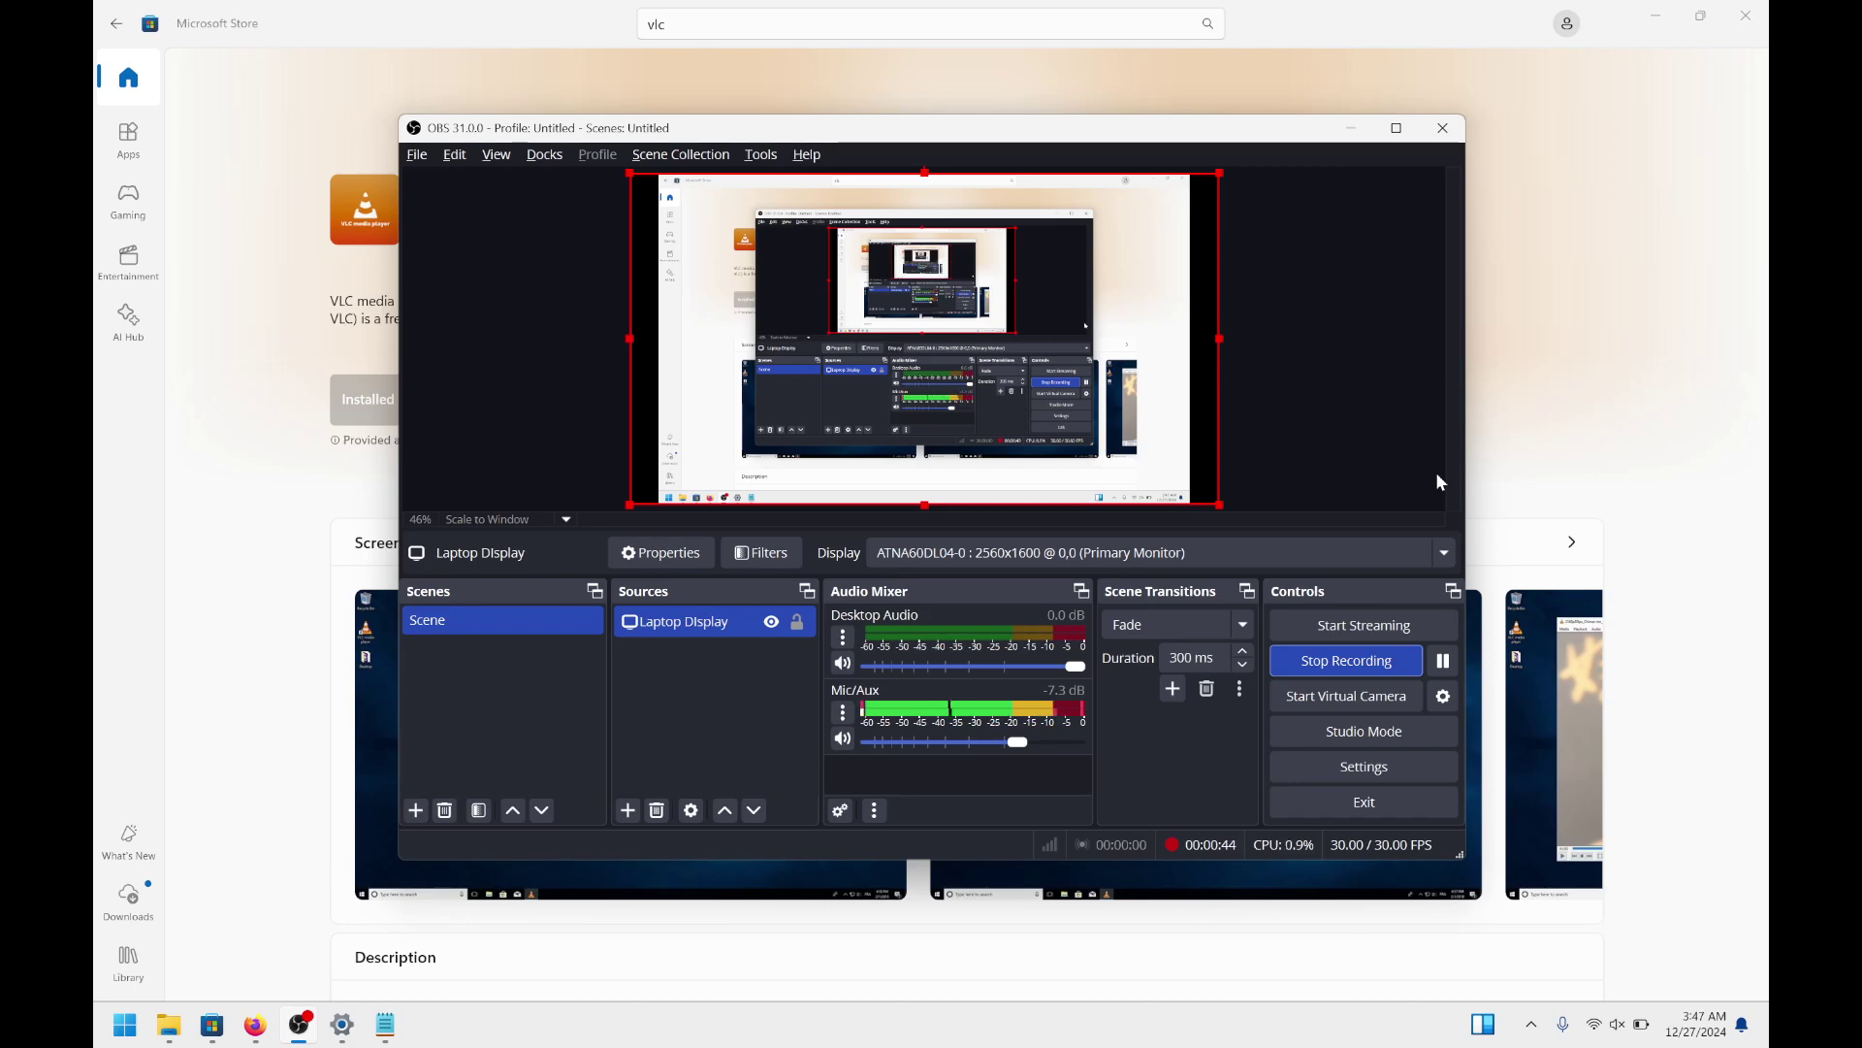
Add the line 'Bios has setting MyAsus' below the first reinstall note in Notepad
{"action": "key", "text": "alt+Tab"}
{"action": "key", "text": "alt+Tab"}
{"action": "key", "text": "alt+Tab"}
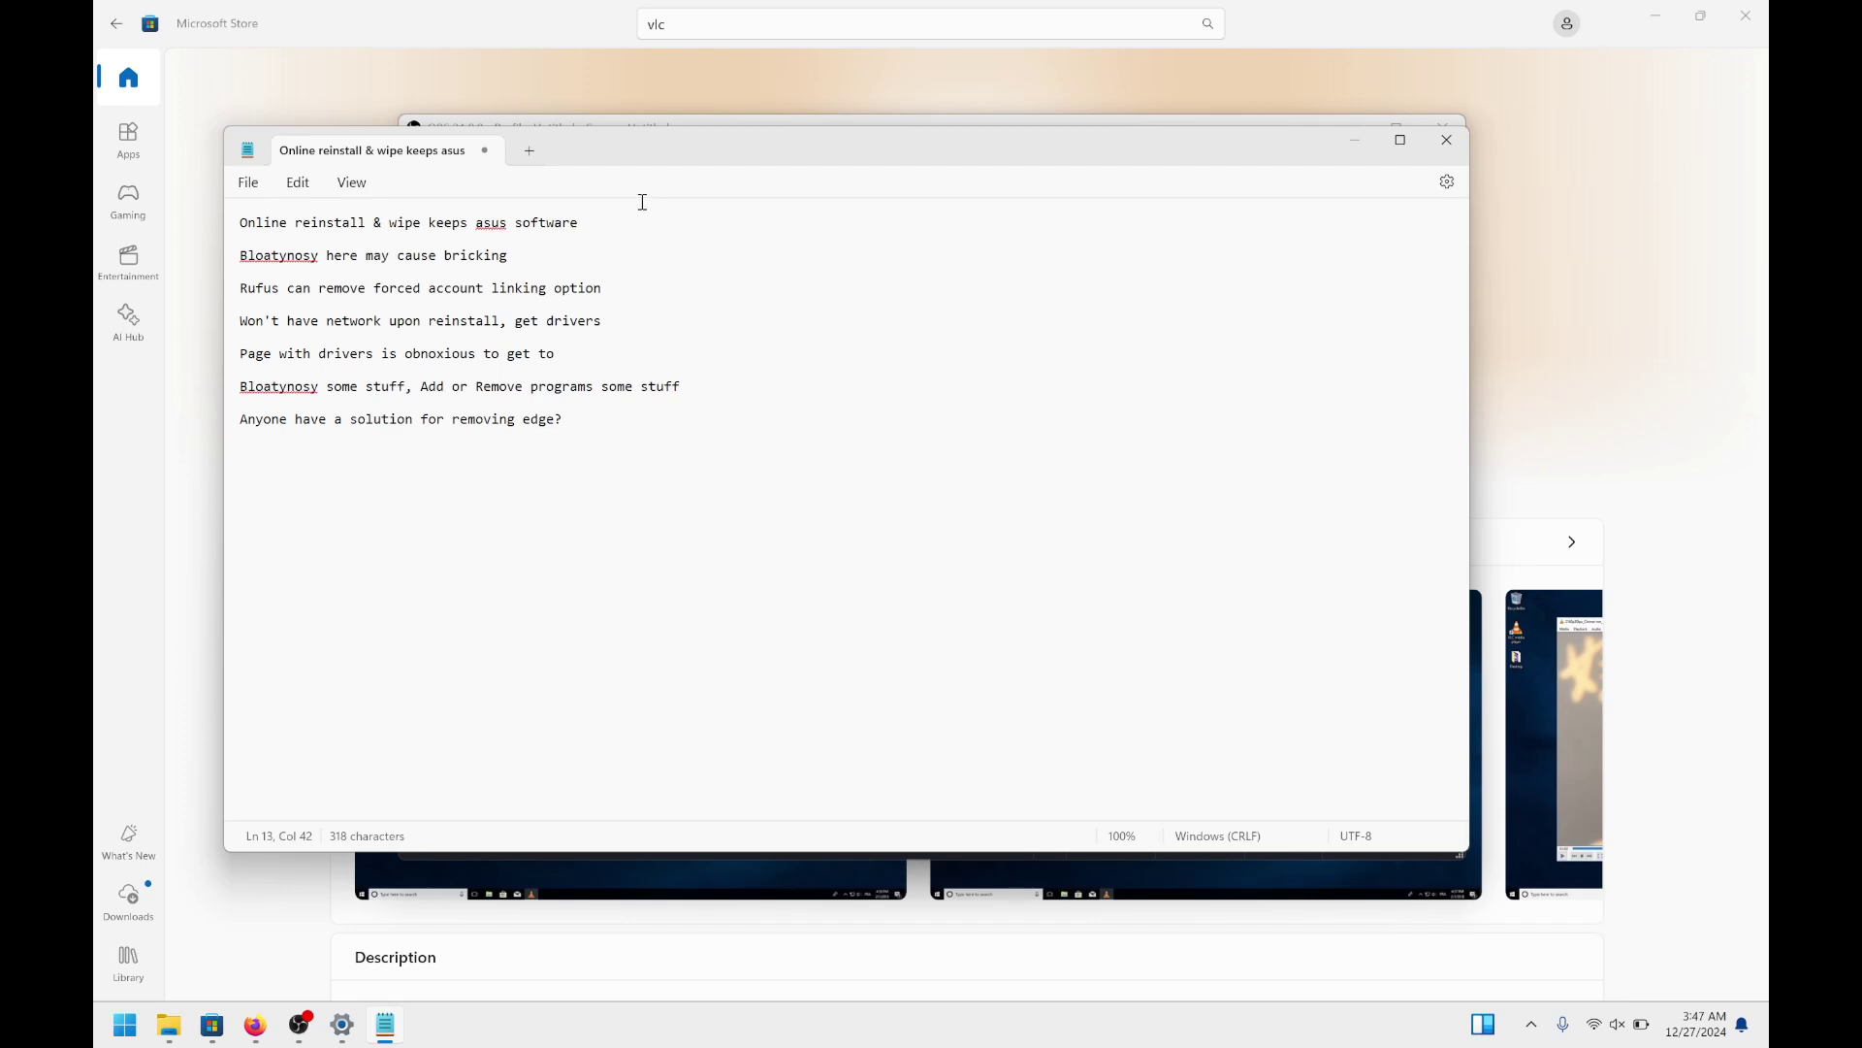
{"action": "left_click", "coordinate": [641, 238]}
{"action": "key", "text": "Return"}
{"action": "type", "text": "Bios "}
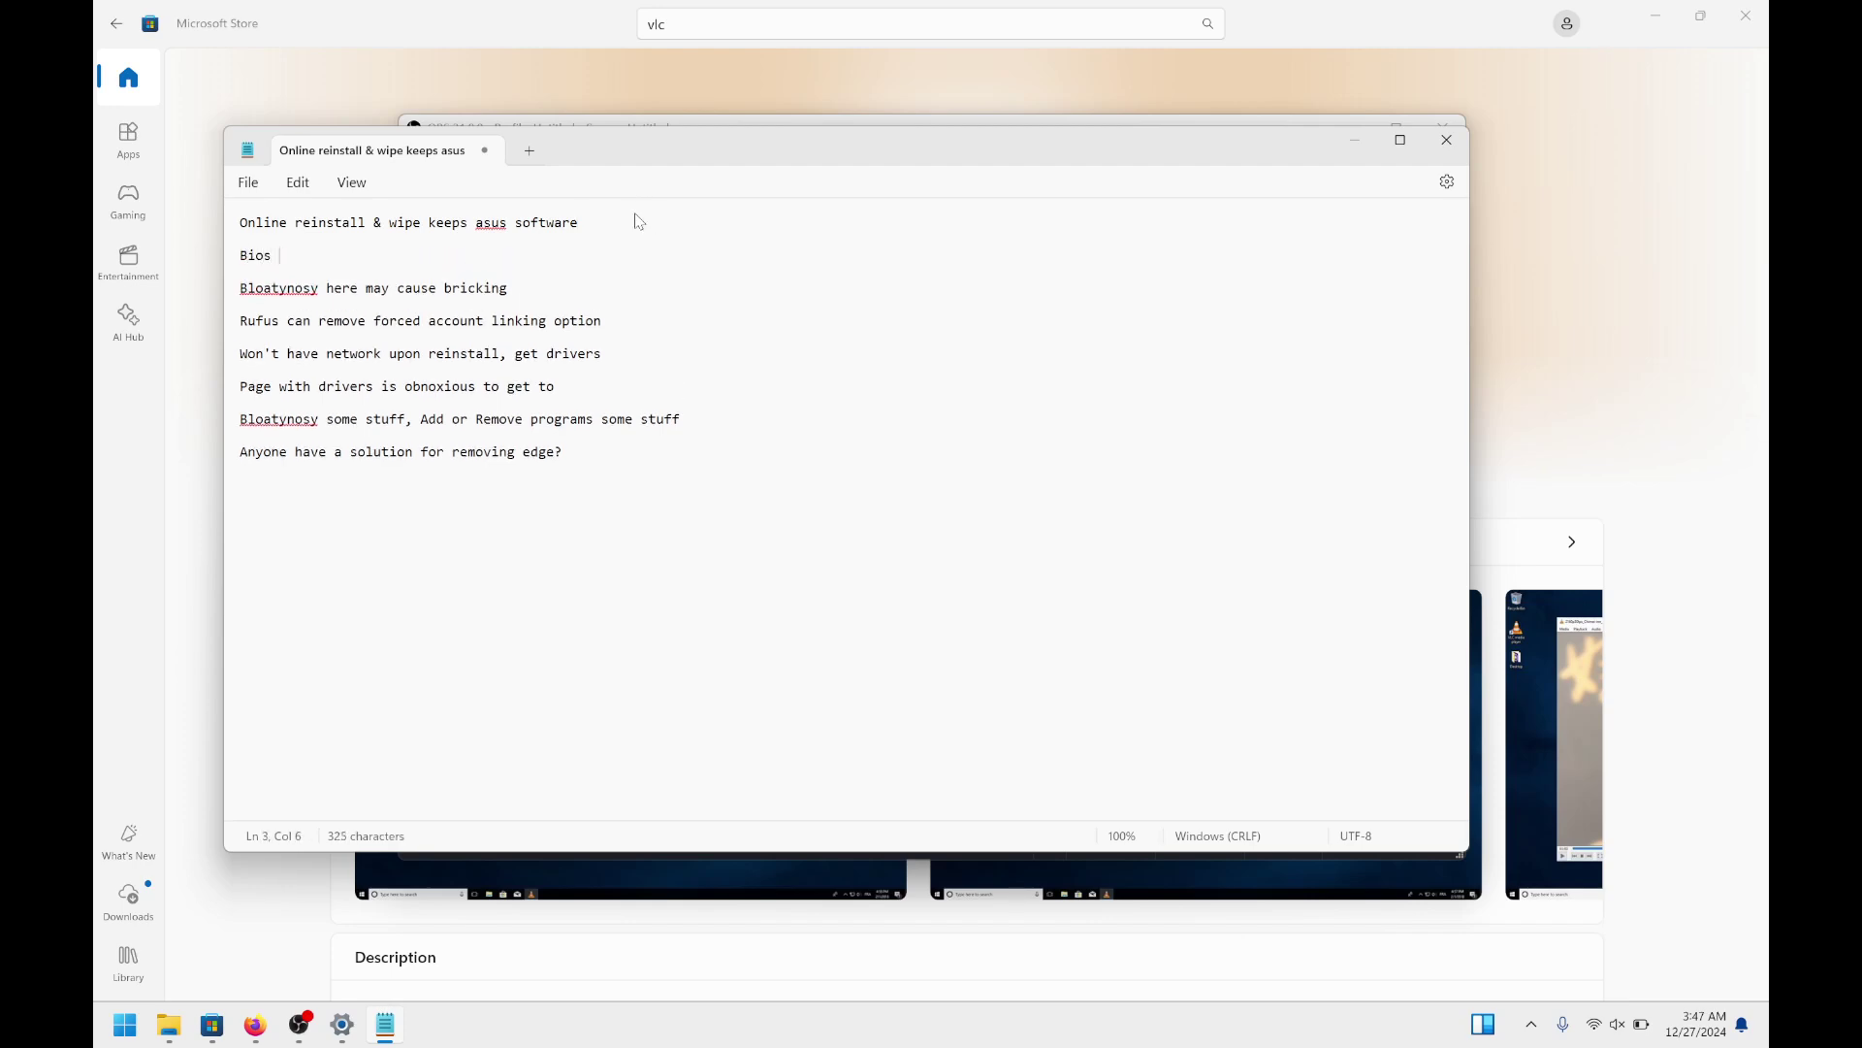
{"action": "type", "text": "has "}
{"action": "type", "text": "setting "}
{"action": "type", "text": "M"}
{"action": "type", "text": "y"}
{"action": "key", "text": "BackSpace"}
{"action": "type", "text": "yAsus"}
Scroll the Bloatynosy 1.0 GitHub release notes in Firefox, then bring up the ESD-ISO (D:) drive
{"action": "key", "text": "alt+Tab"}
{"action": "key", "text": "alt+Tab"}
{"action": "key", "text": "alt+Tab"}
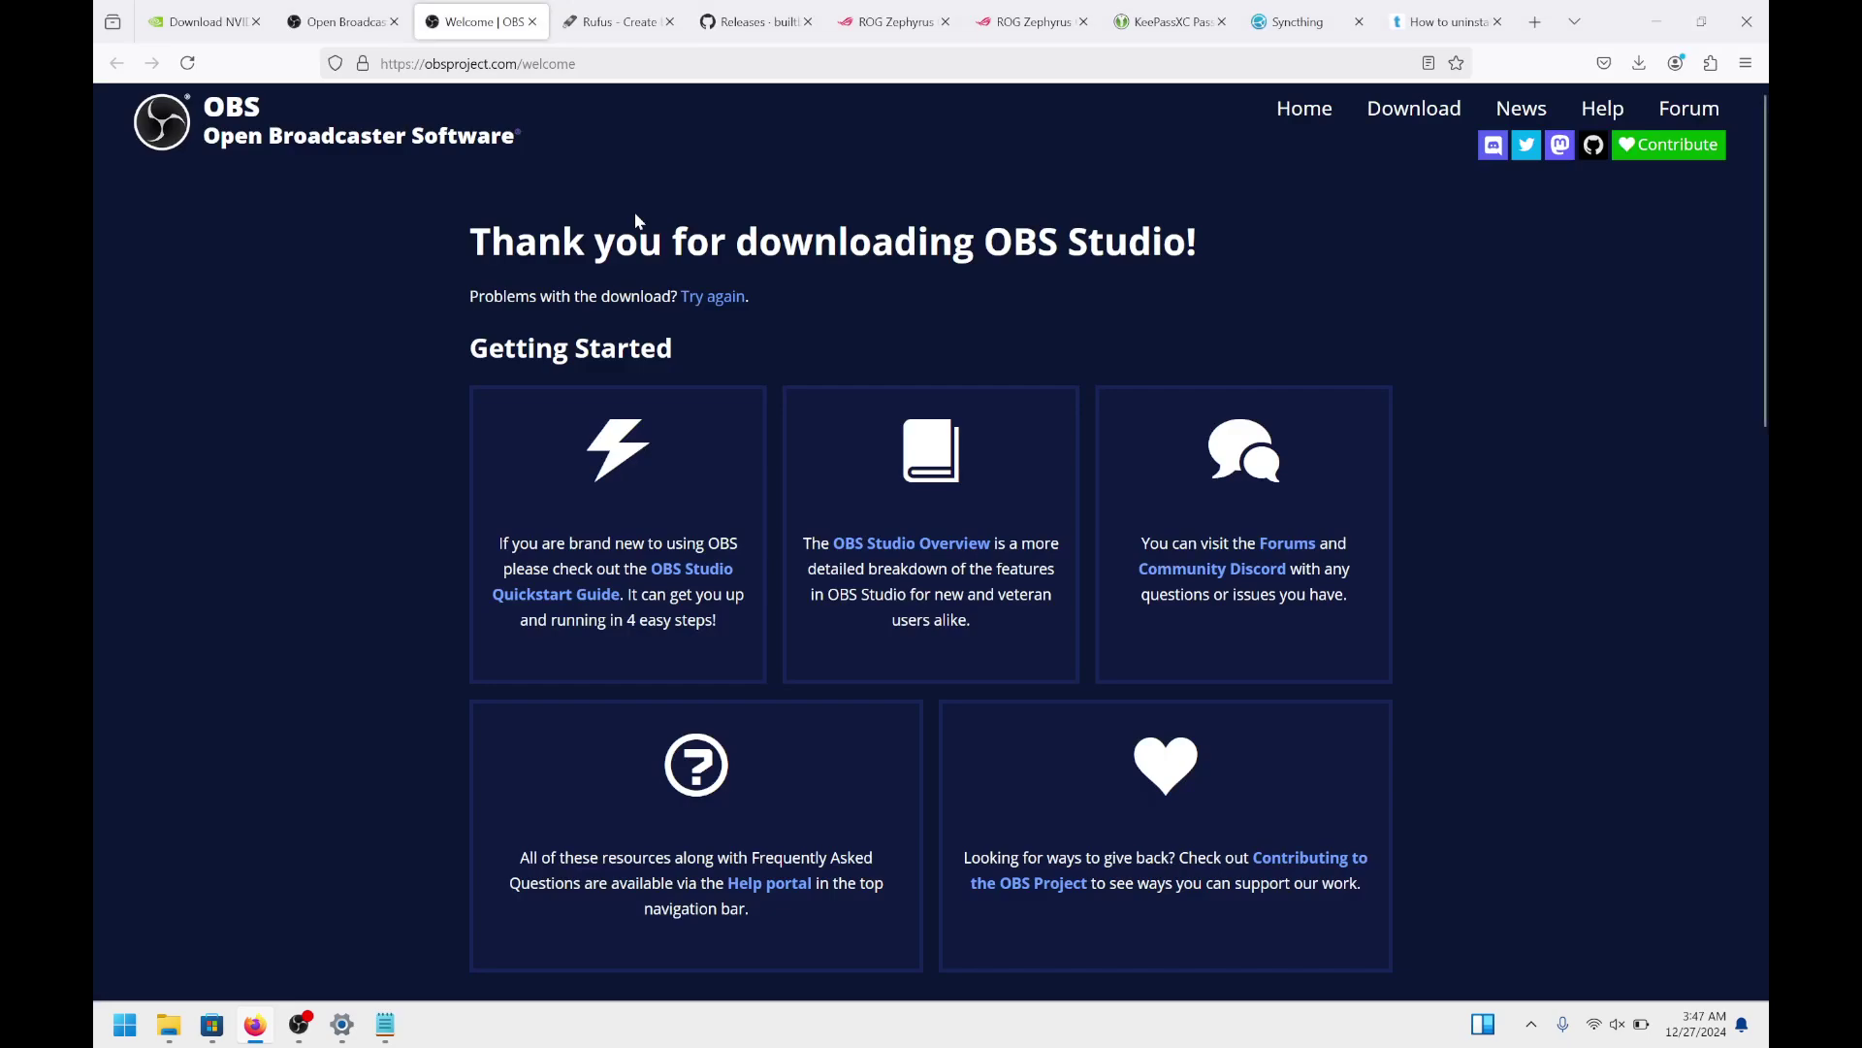
{"action": "key", "text": "ctrl+Tab"}
{"action": "key", "text": "ctrl+Tab"}
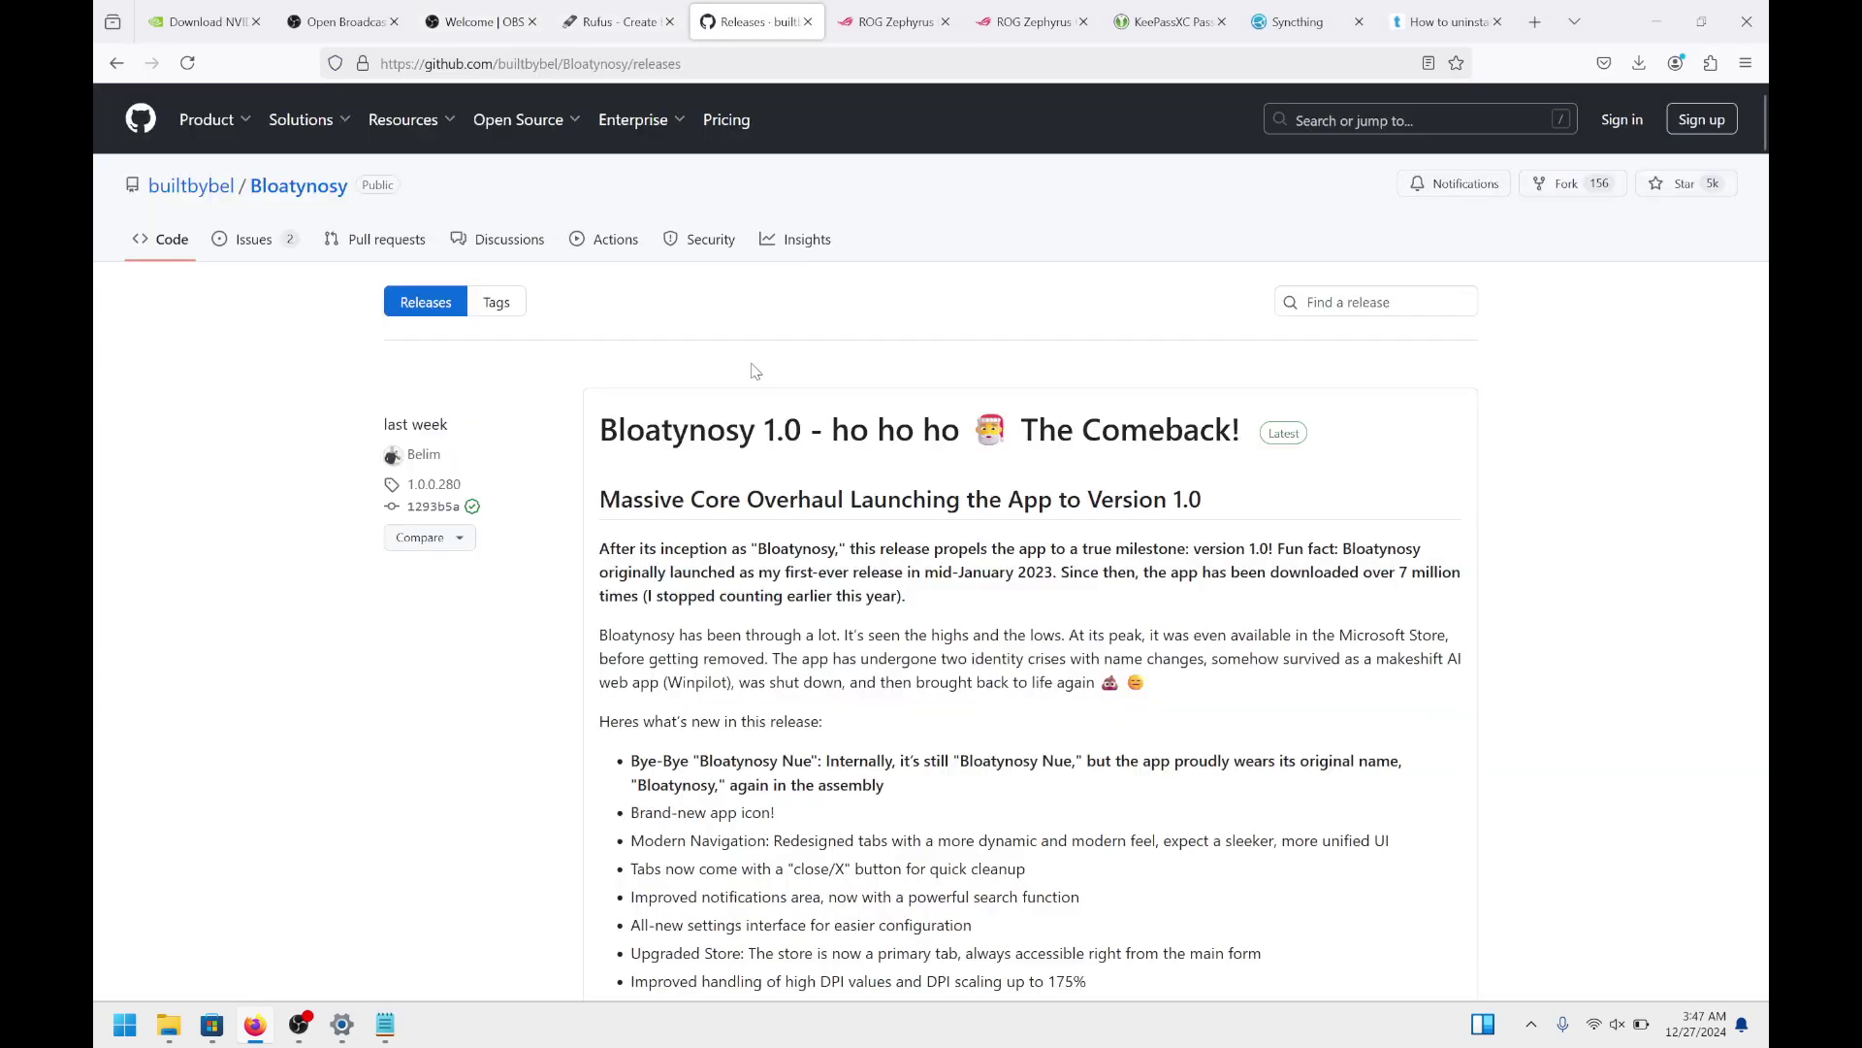
{"action": "scroll", "coordinate": [755, 370], "scroll_direction": "down", "scroll_amount": 2}
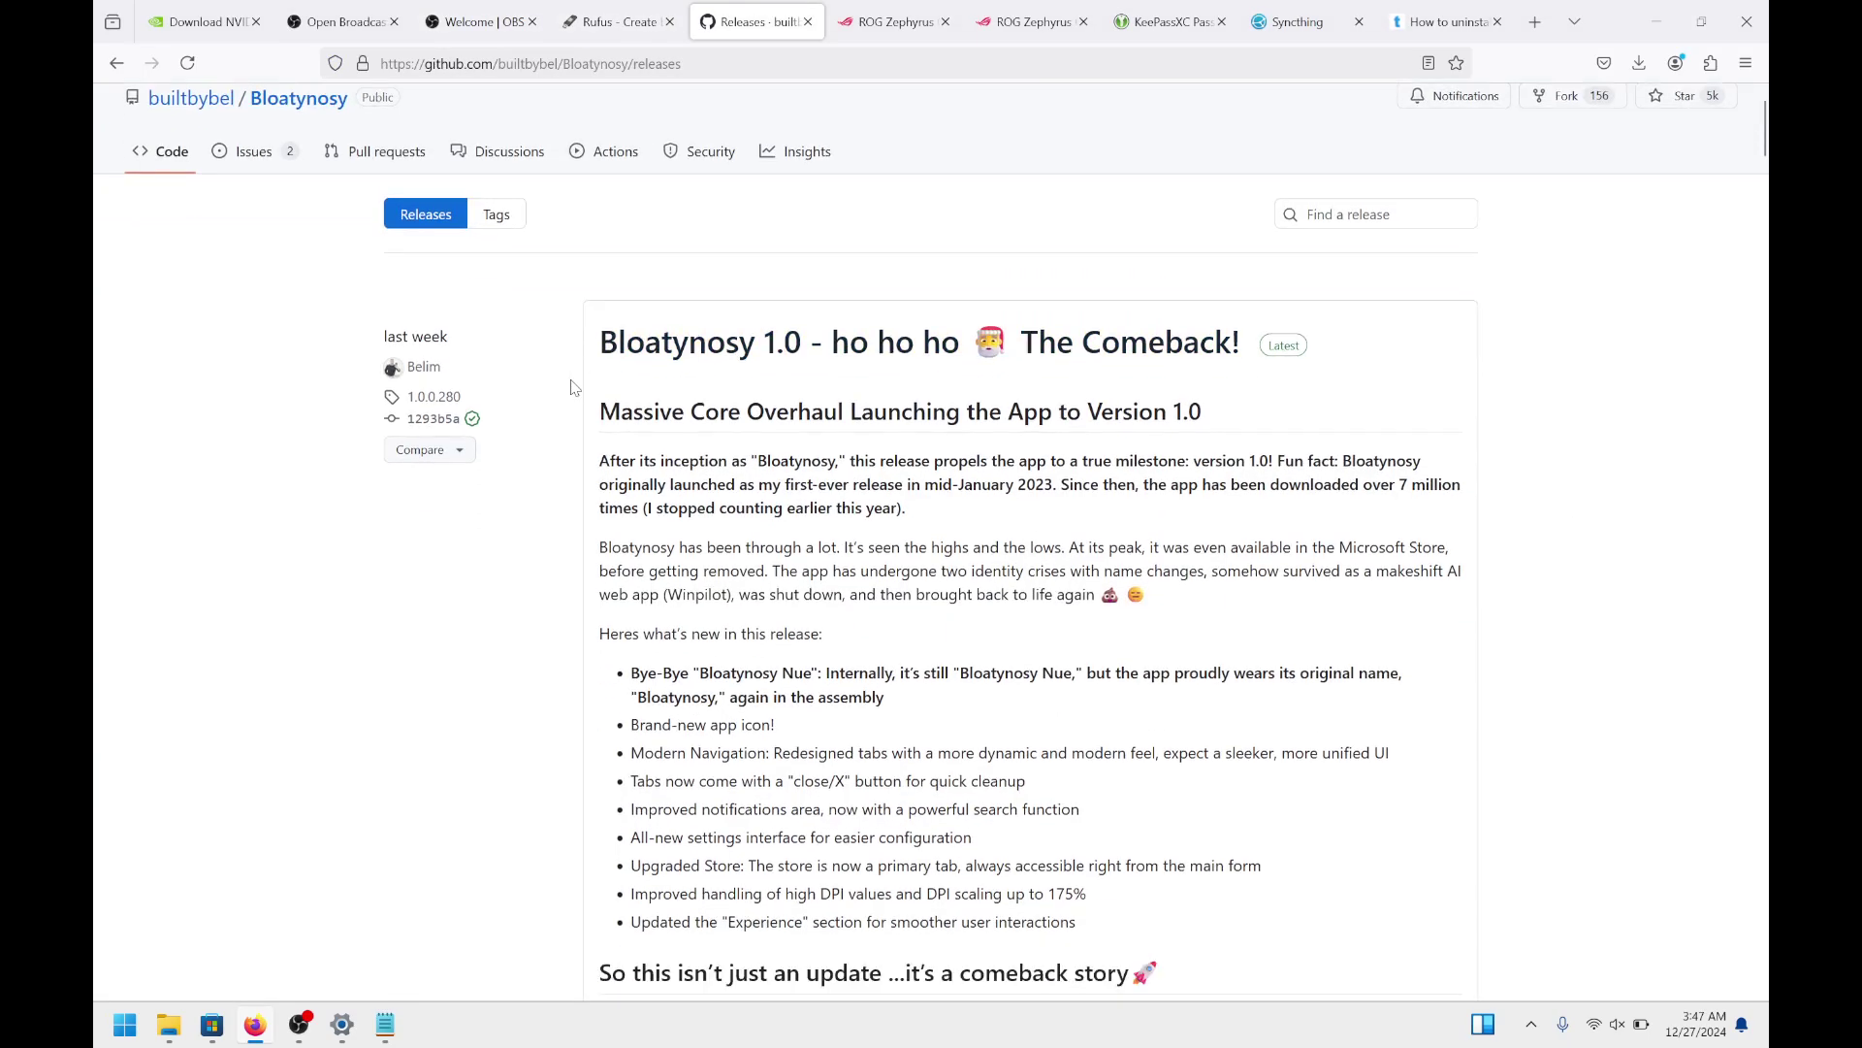
{"action": "scroll", "coordinate": [573, 387], "scroll_direction": "down", "scroll_amount": 1}
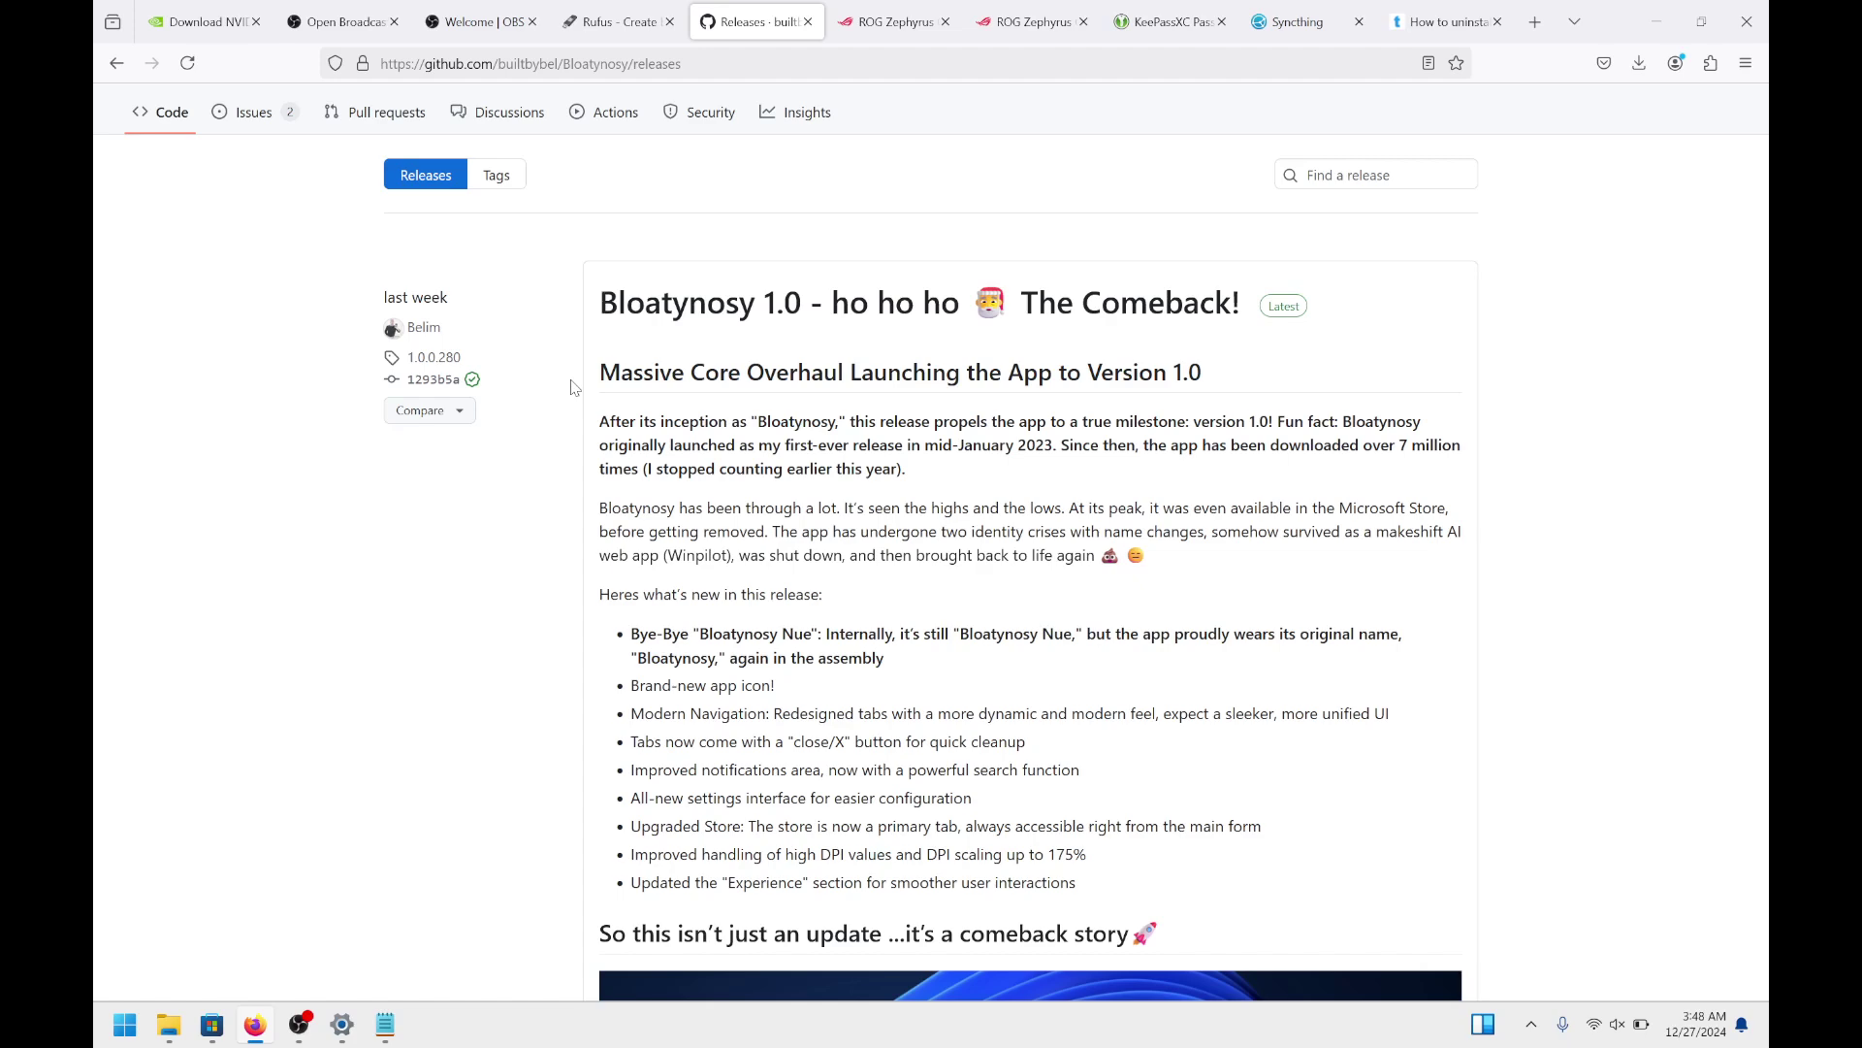
{"action": "key", "text": "alt+Tab"}
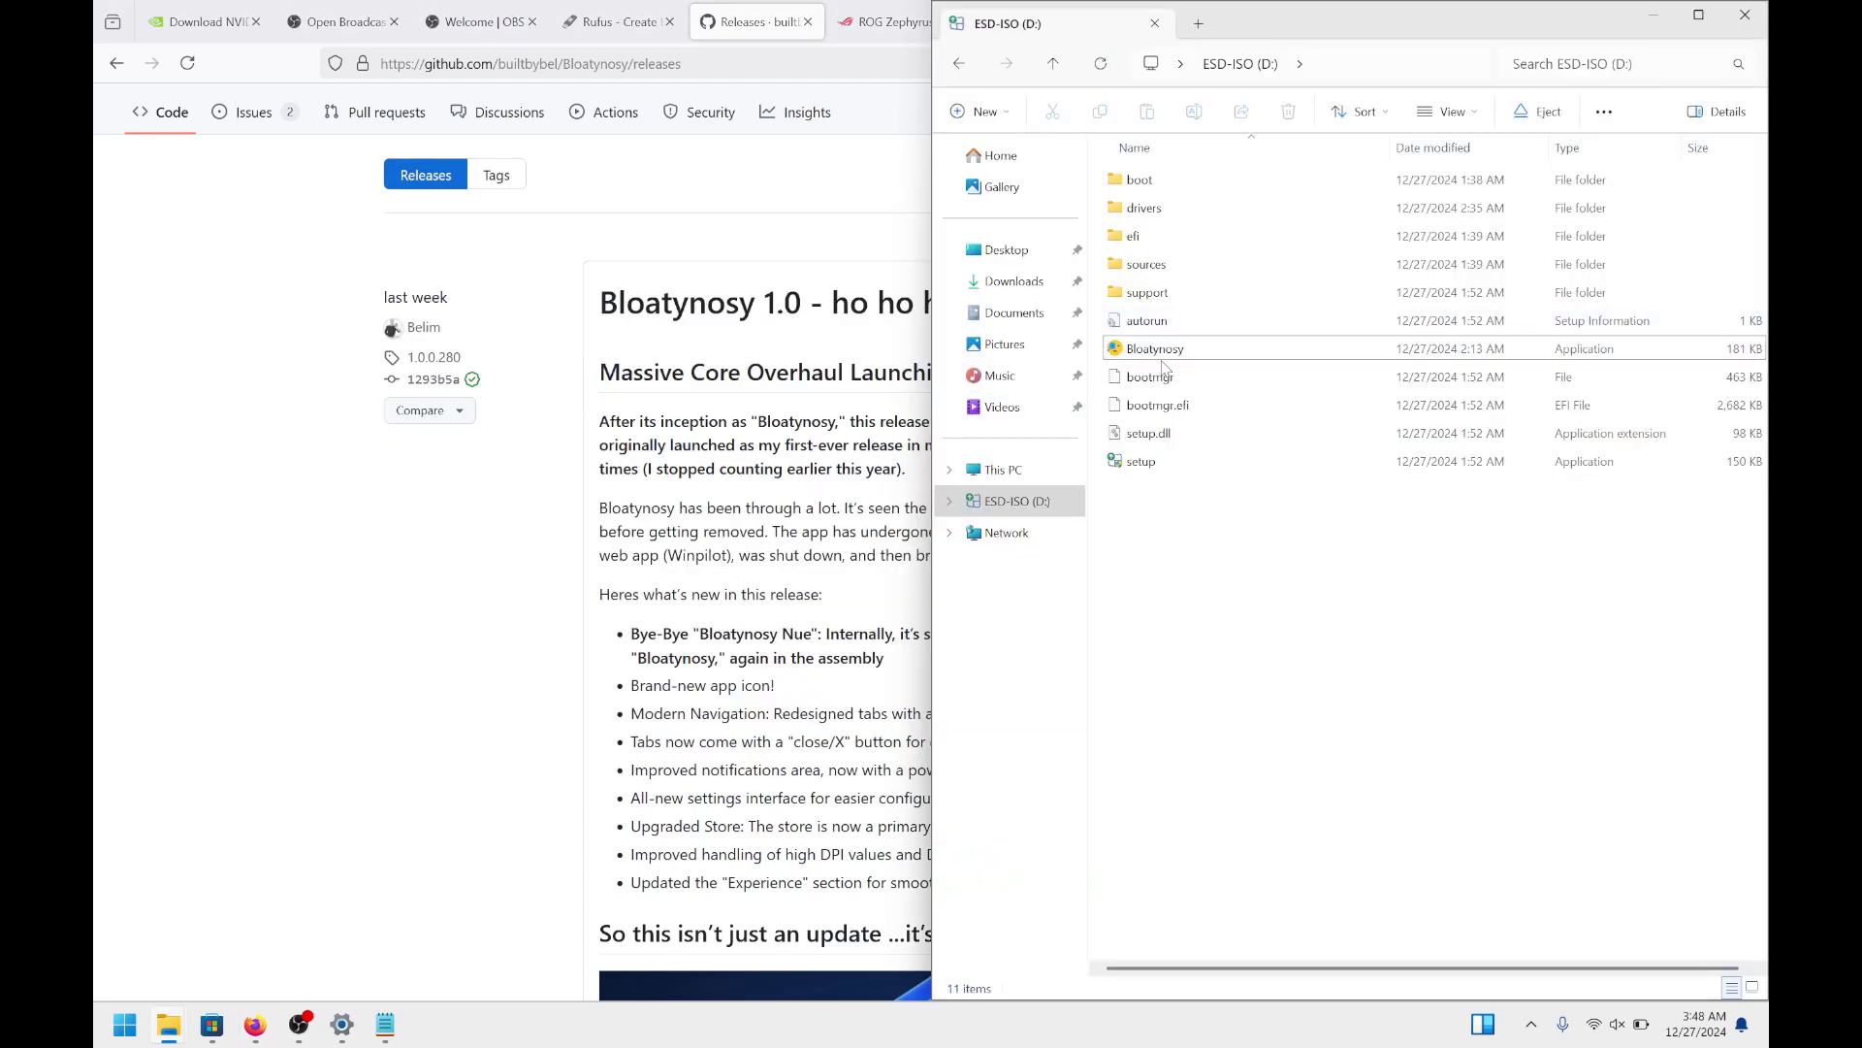
{"action": "left_click", "coordinate": [1164, 355]}
{"action": "double_click", "coordinate": [1195, 355]}
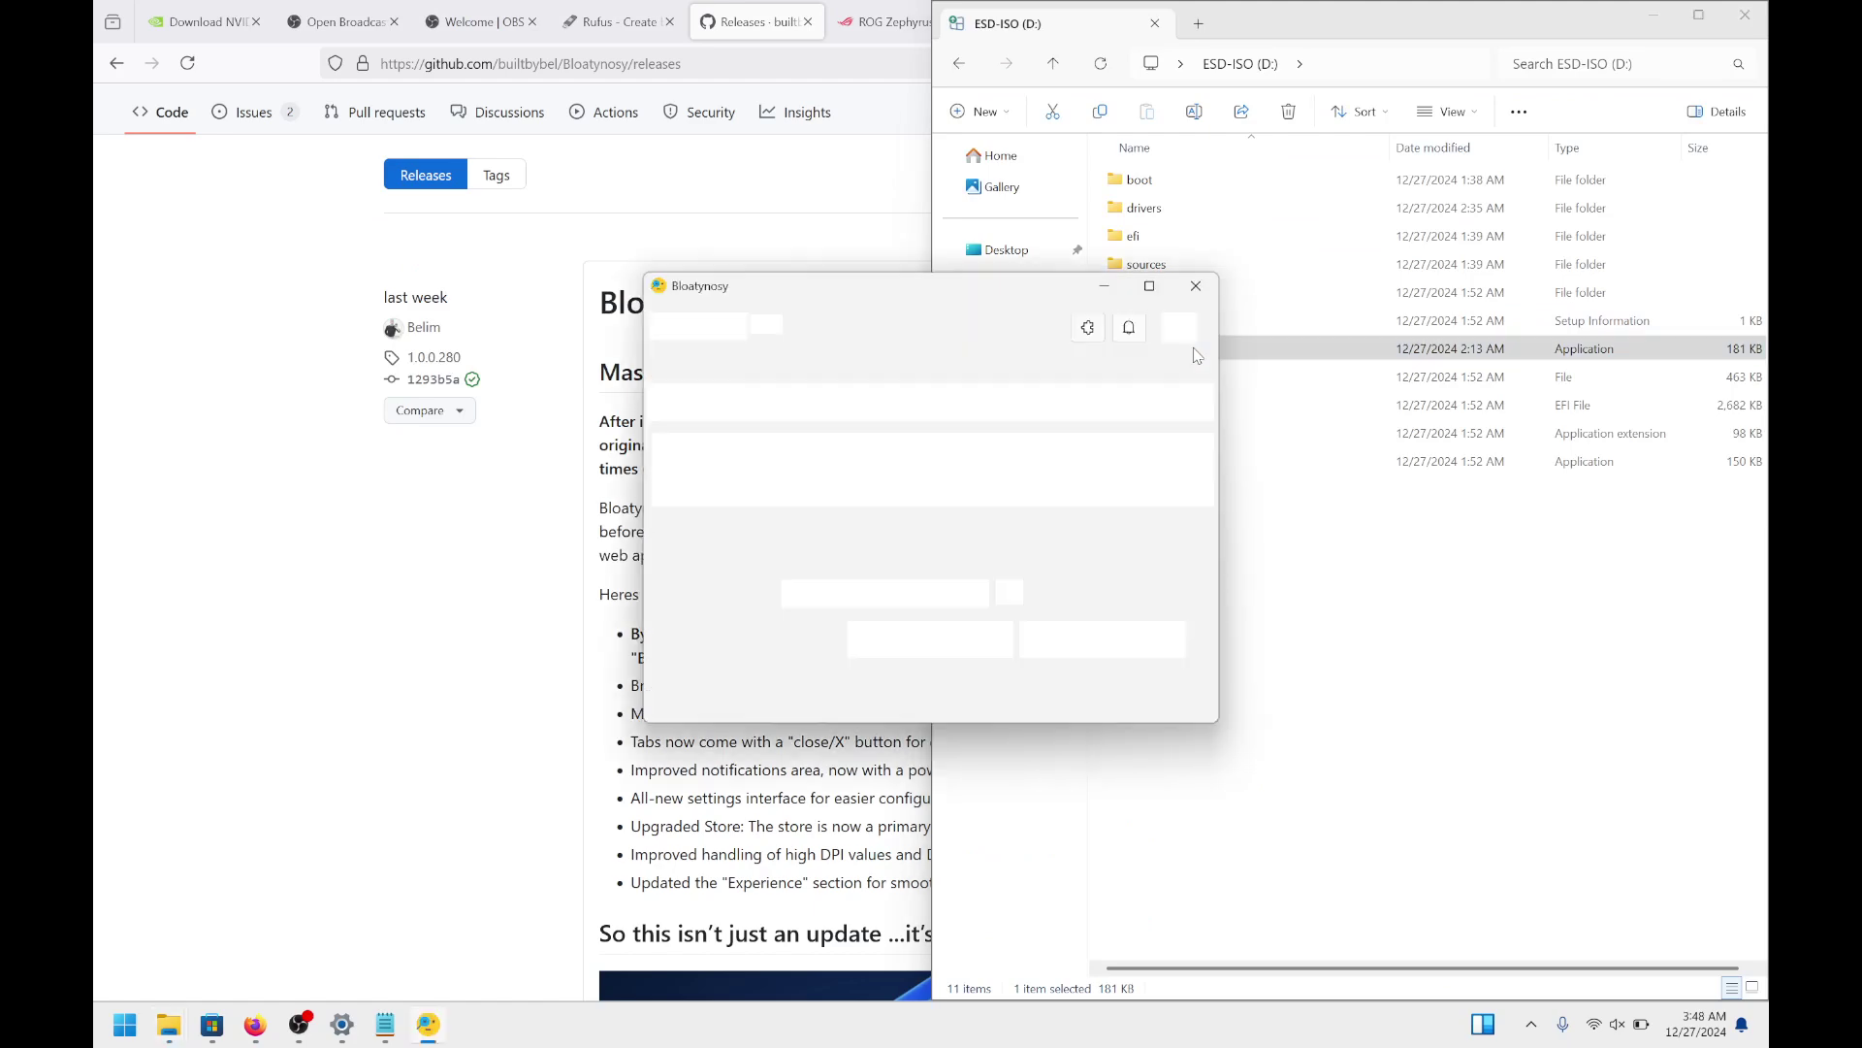
{"action": "left_click", "coordinate": [1096, 640]}
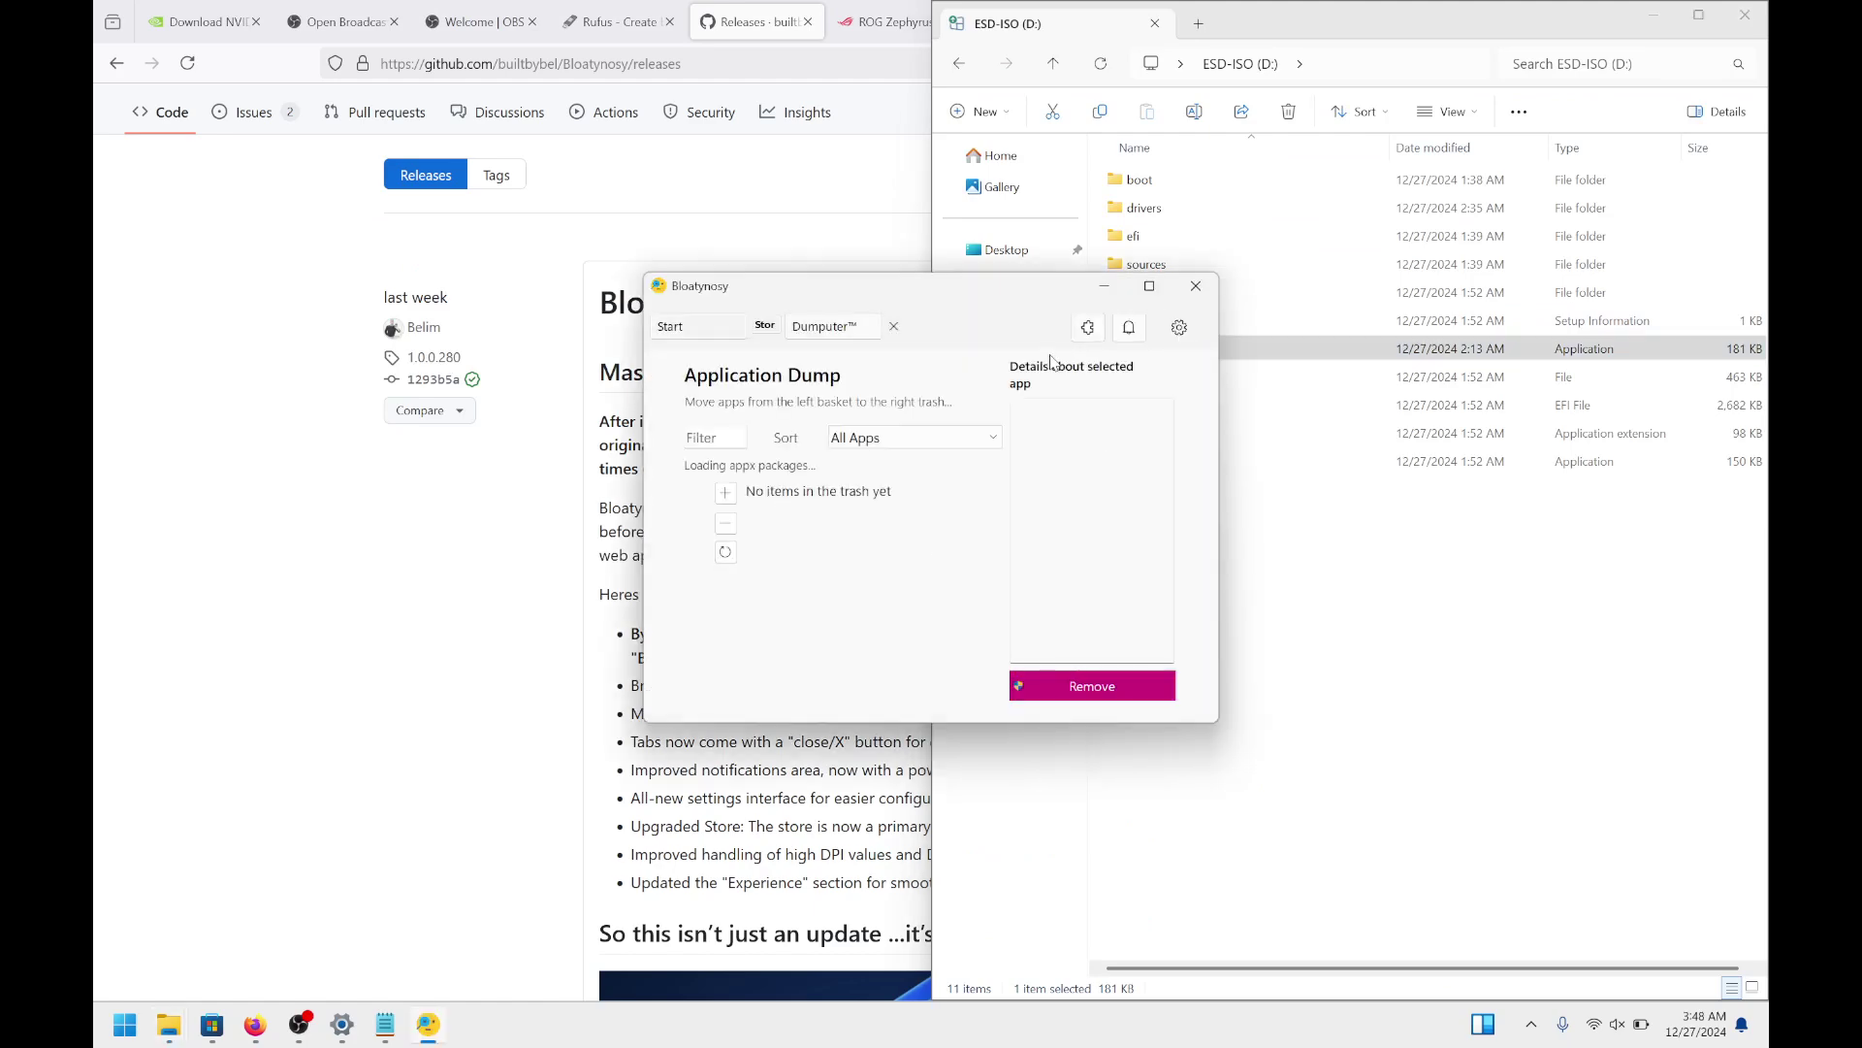
{"action": "left_click", "coordinate": [1148, 285]}
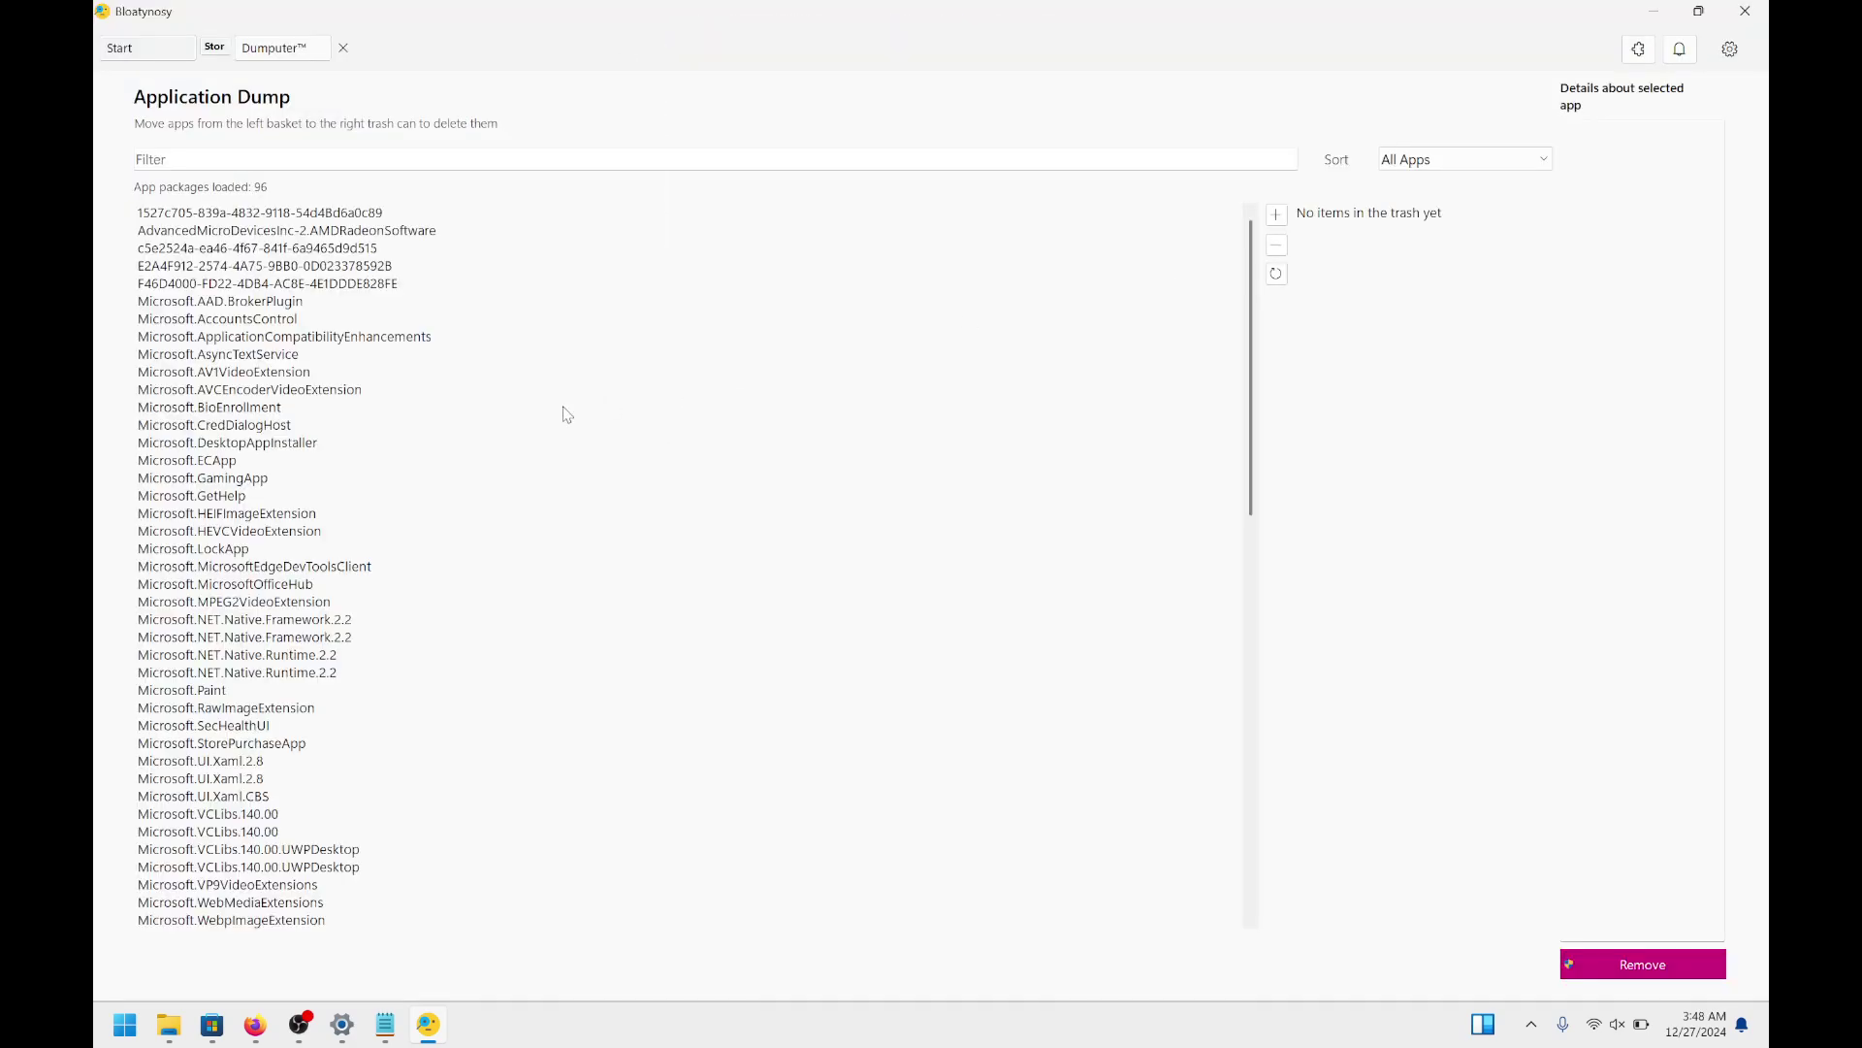
{"action": "scroll", "coordinate": [566, 414], "scroll_direction": "down", "scroll_amount": 5}
{"action": "scroll", "coordinate": [566, 414], "scroll_direction": "down", "scroll_amount": 5}
{"action": "scroll", "coordinate": [567, 414], "scroll_direction": "up", "scroll_amount": 2}
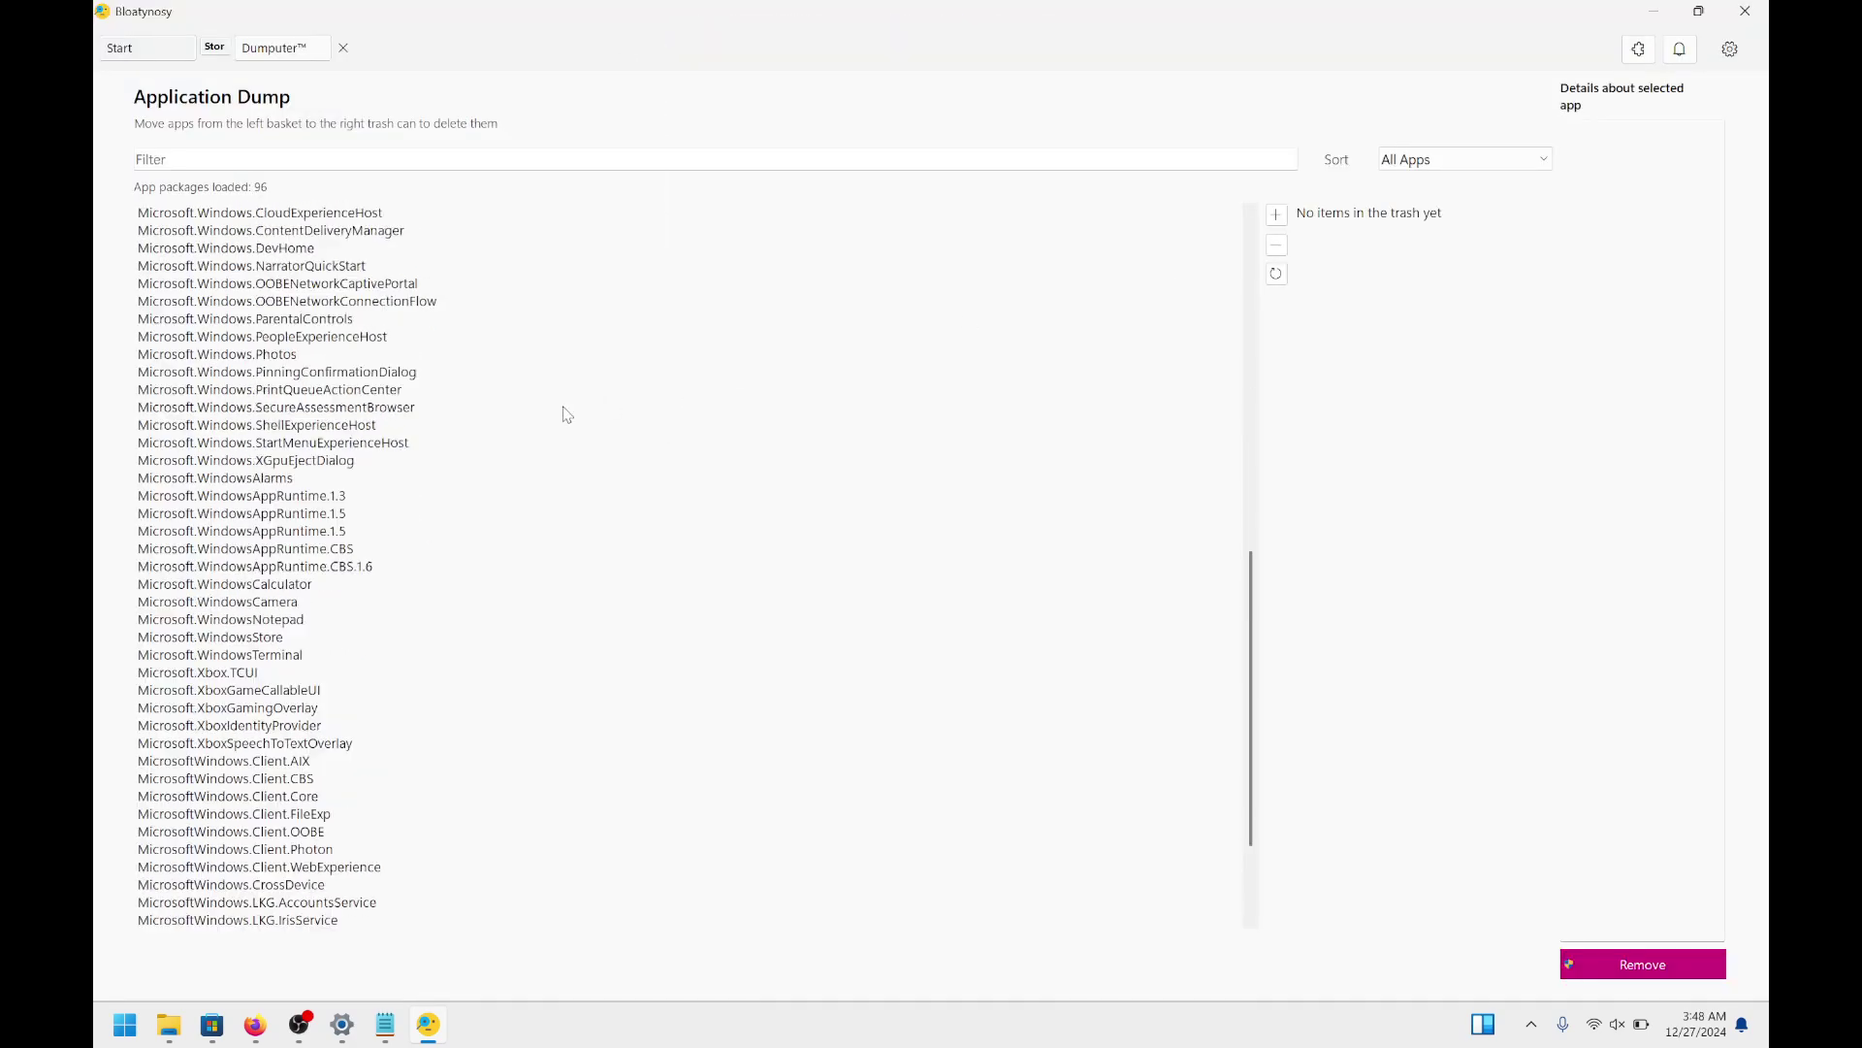
{"action": "scroll", "coordinate": [566, 414], "scroll_direction": "up", "scroll_amount": 8}
{"action": "left_click", "coordinate": [1745, 12]}
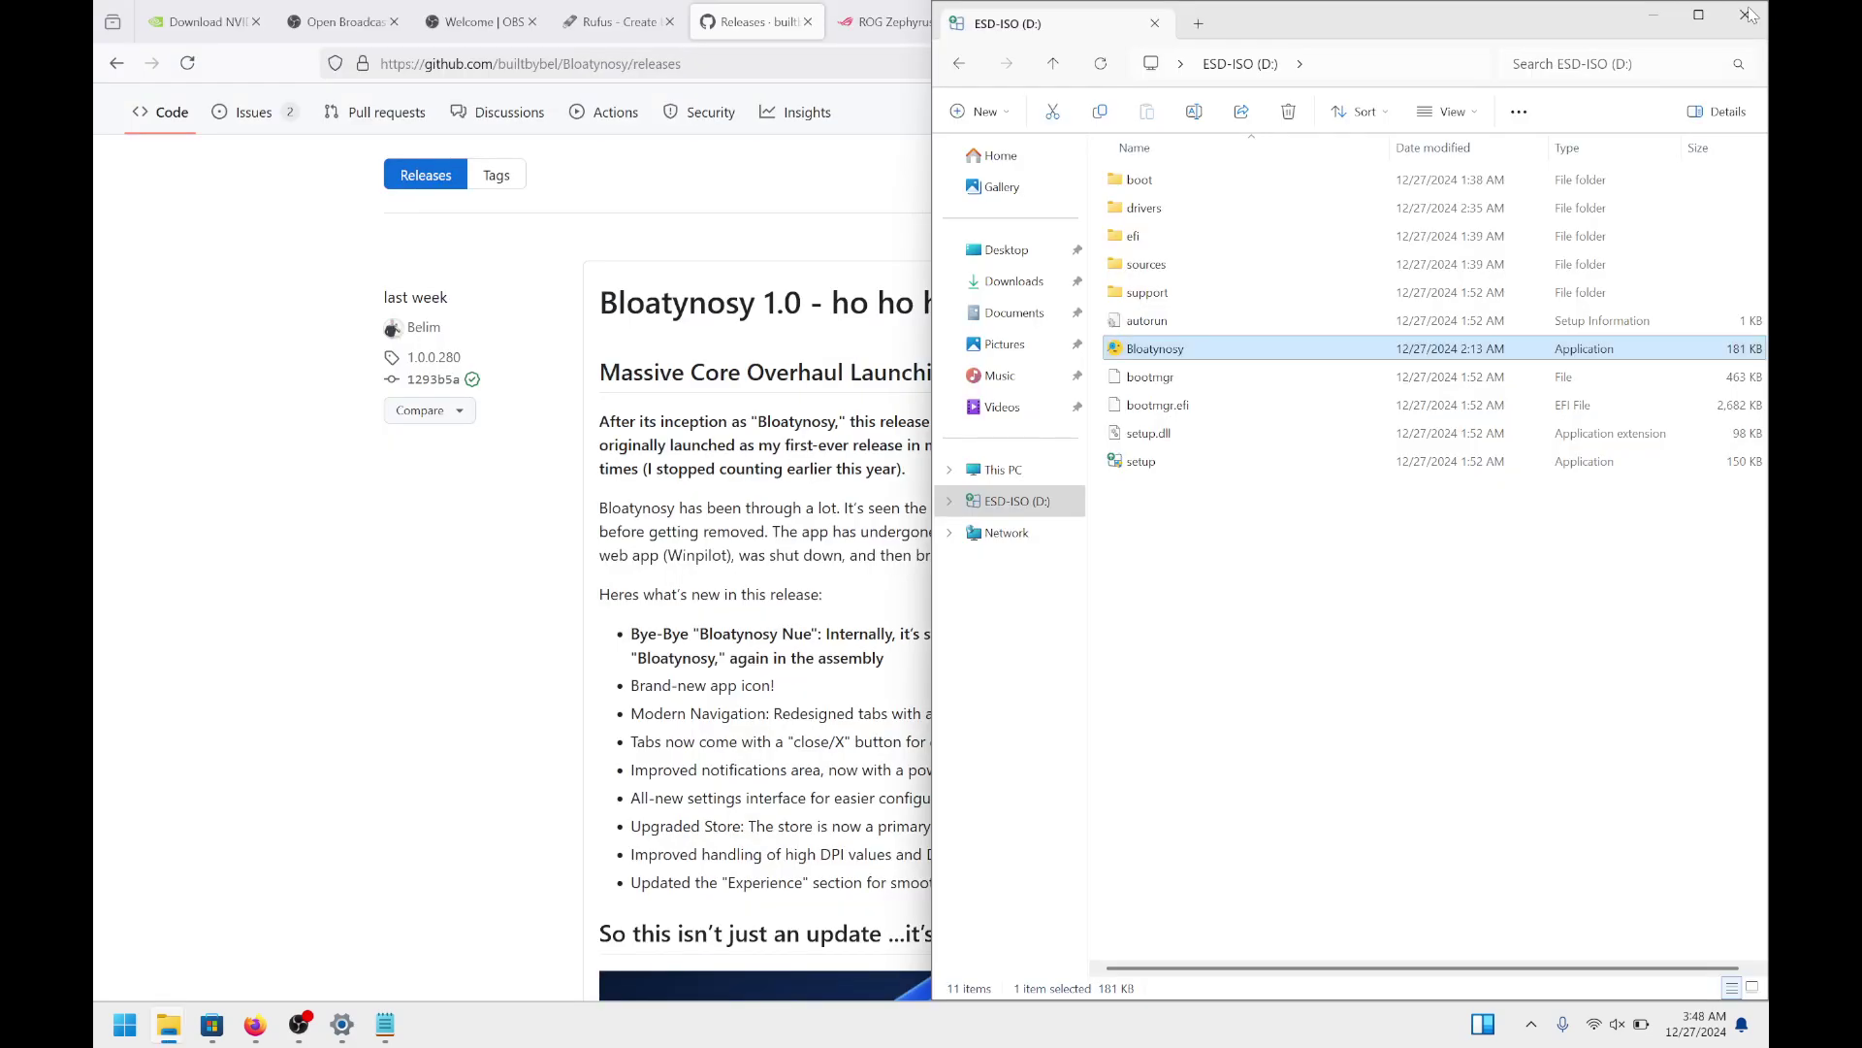
{"action": "key", "text": "super+Tab"}
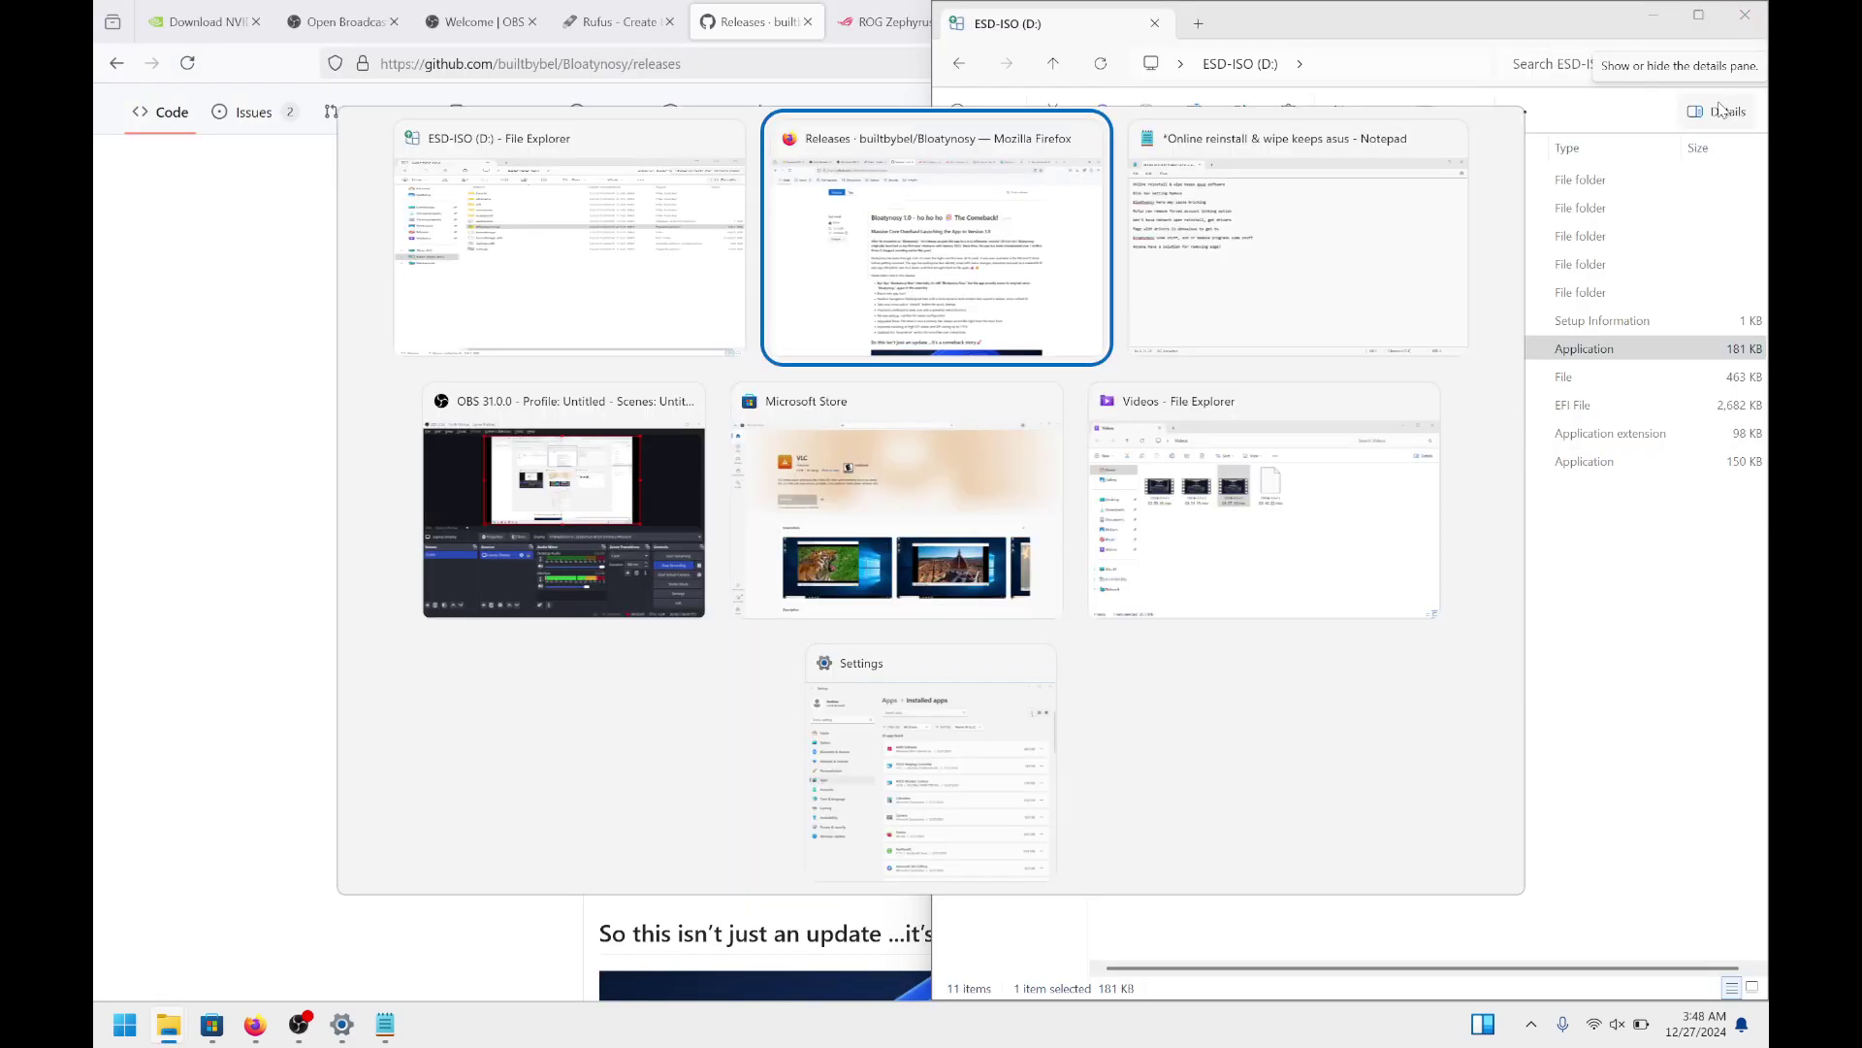
Bring the Bloatynosy 1.0 'The Comeback' release notes back in front of the drive folder
{"action": "key", "text": "Escape"}
{"action": "left_click", "coordinate": [488, 486]}
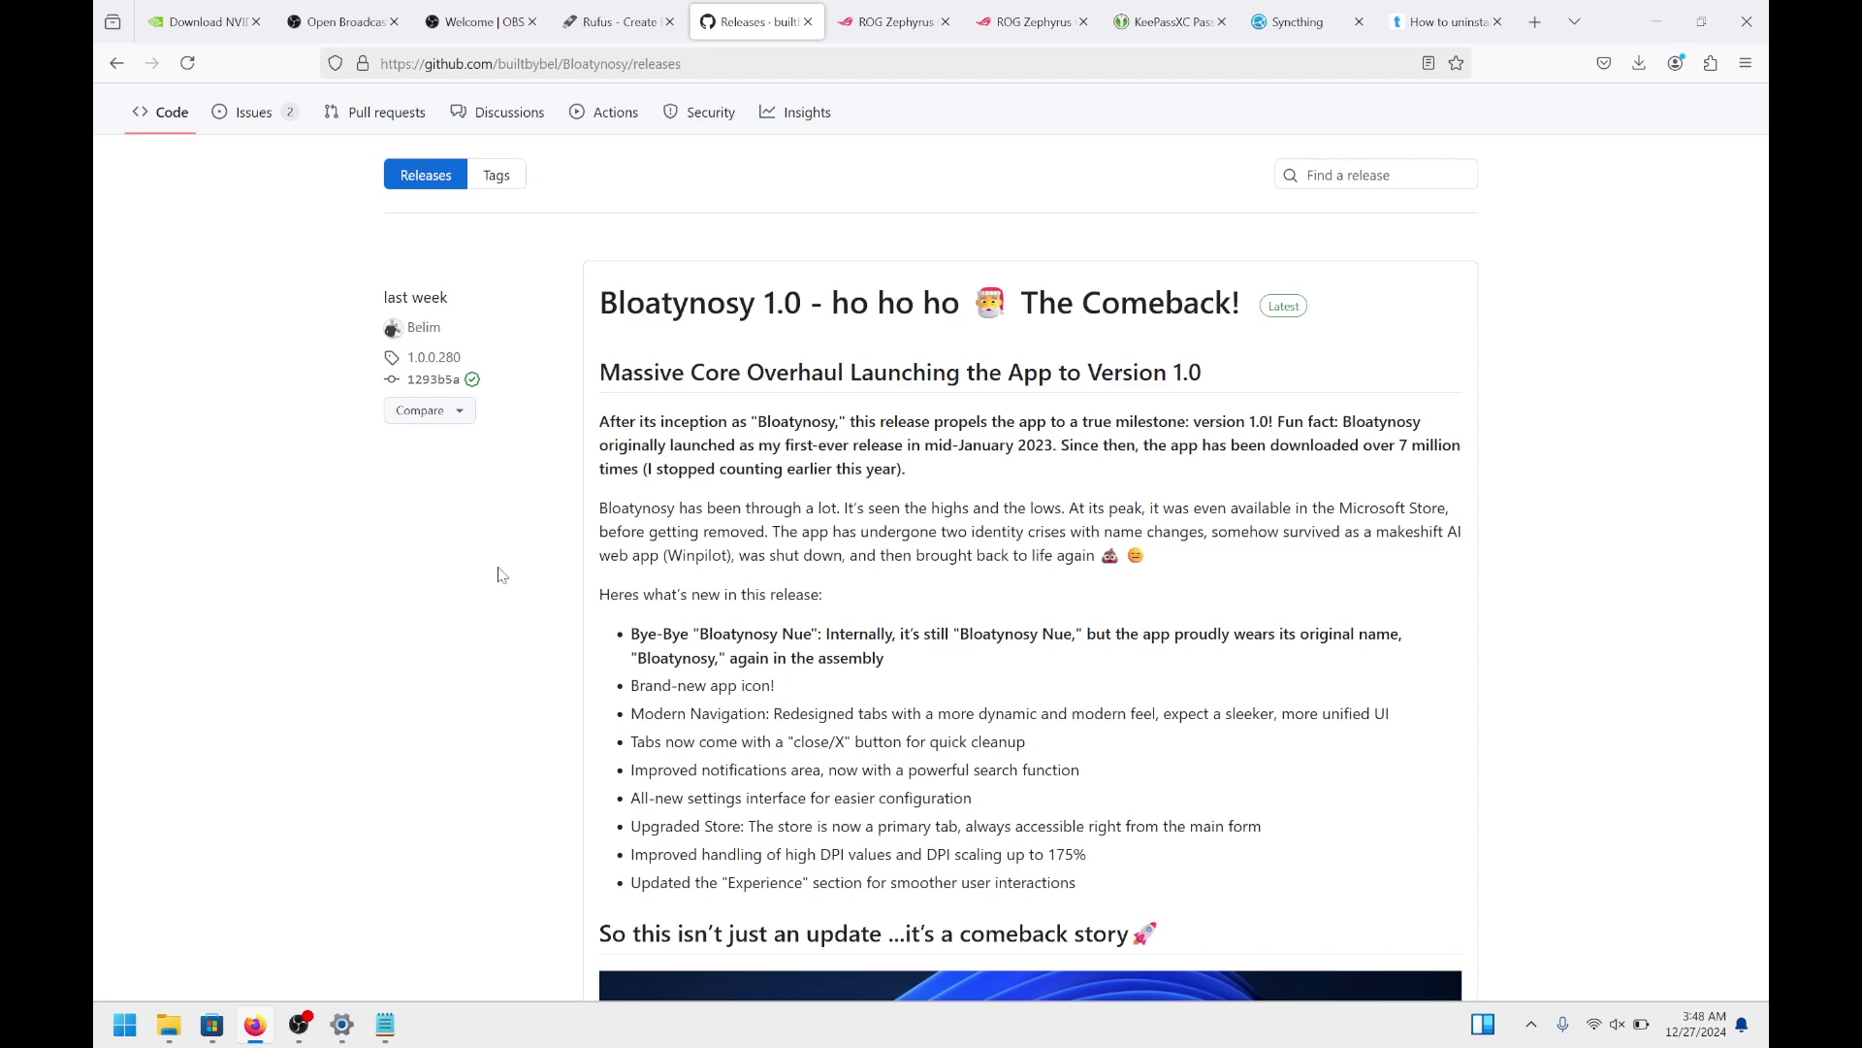
{"action": "key", "text": "alt+Tab"}
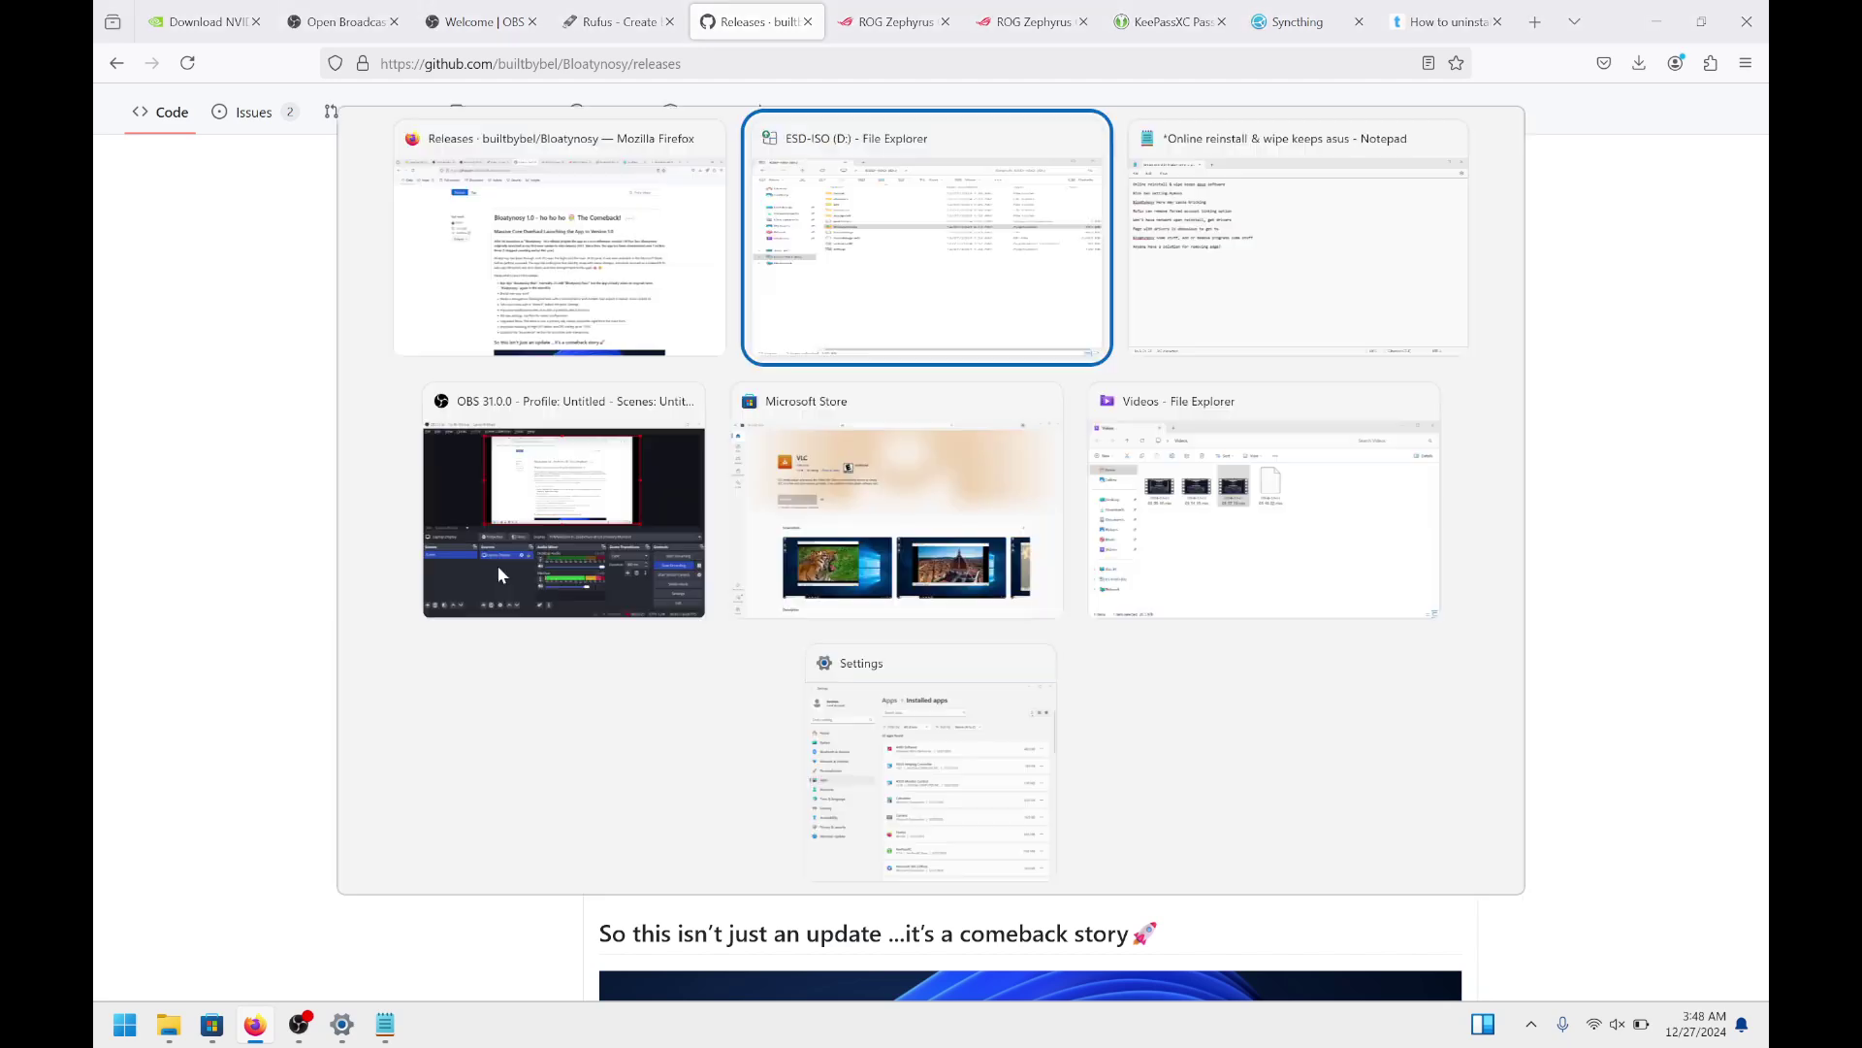
Return to the reinstall notes and move down to the Rufus note on line 5
{"action": "key", "text": "alt+Tab"}
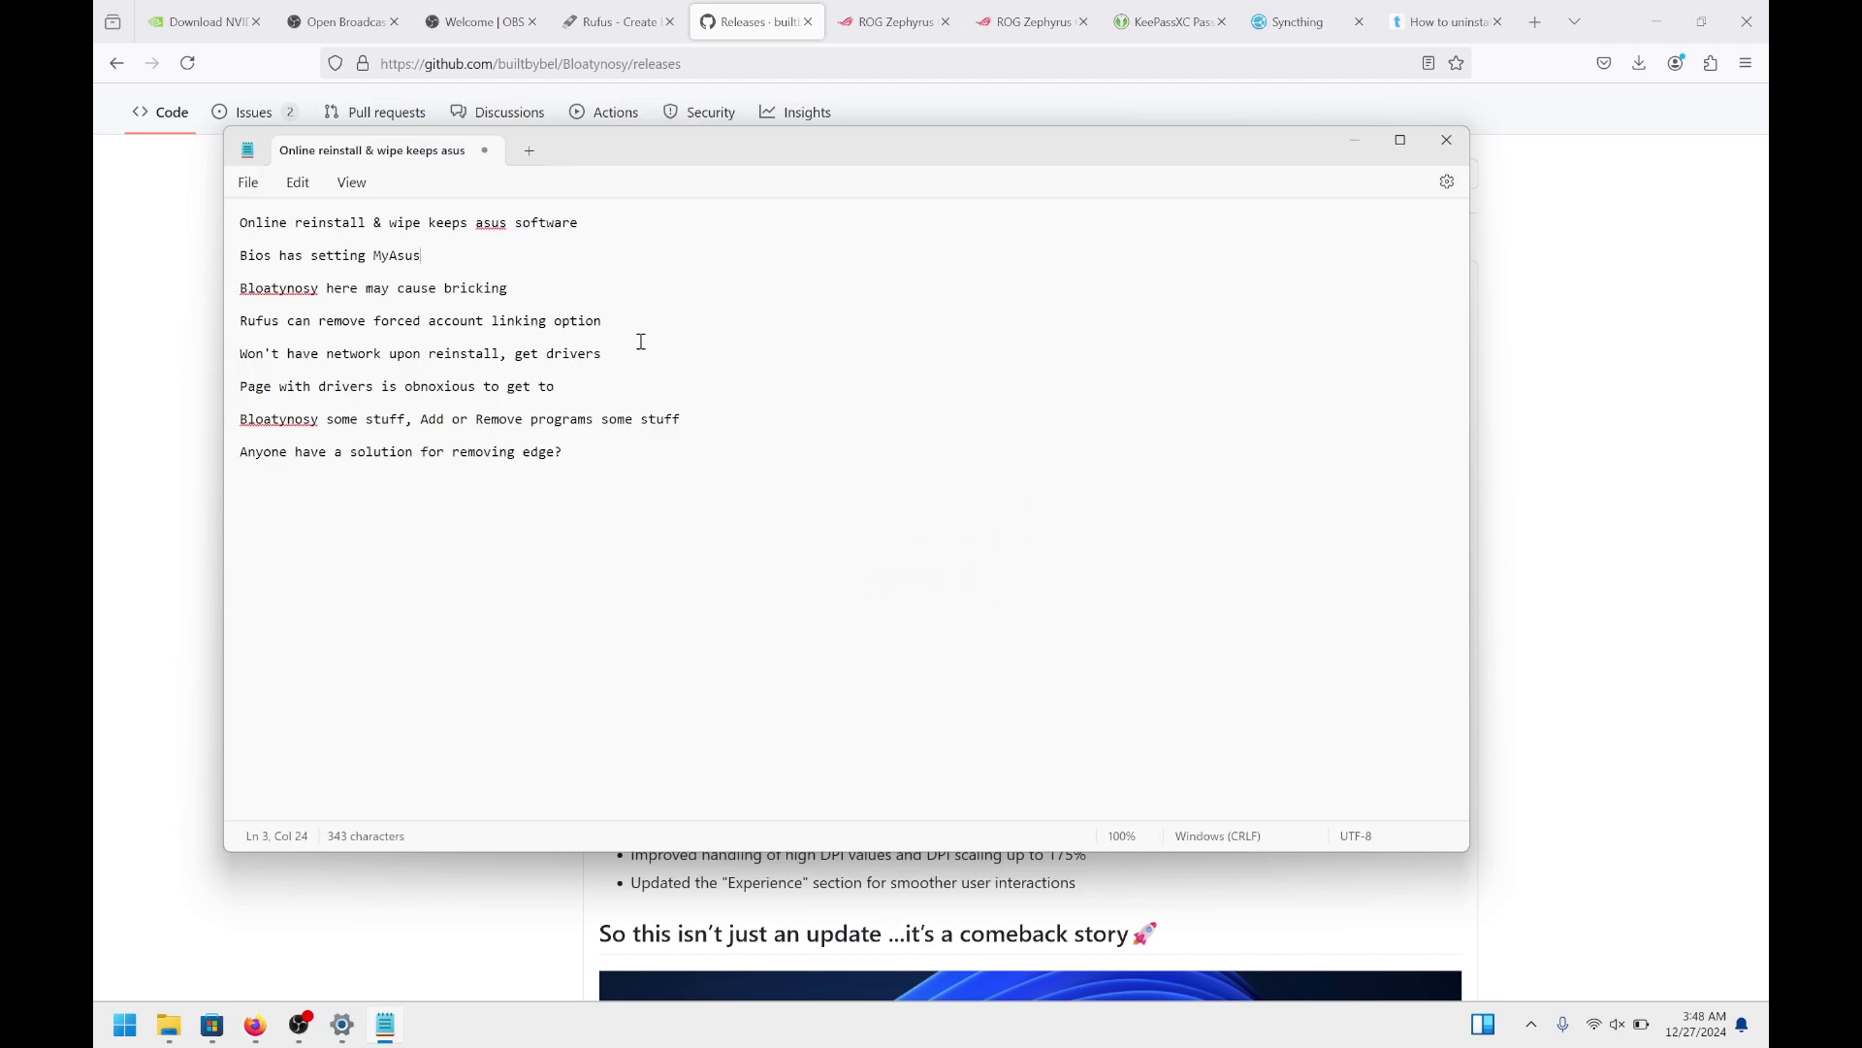
{"action": "key", "text": "Down"}
{"action": "key", "text": "Down"}
Scroll rufus.ie to the bootable-USB tool's screenshot, then return to the notes
{"action": "left_click", "coordinate": [613, 23]}
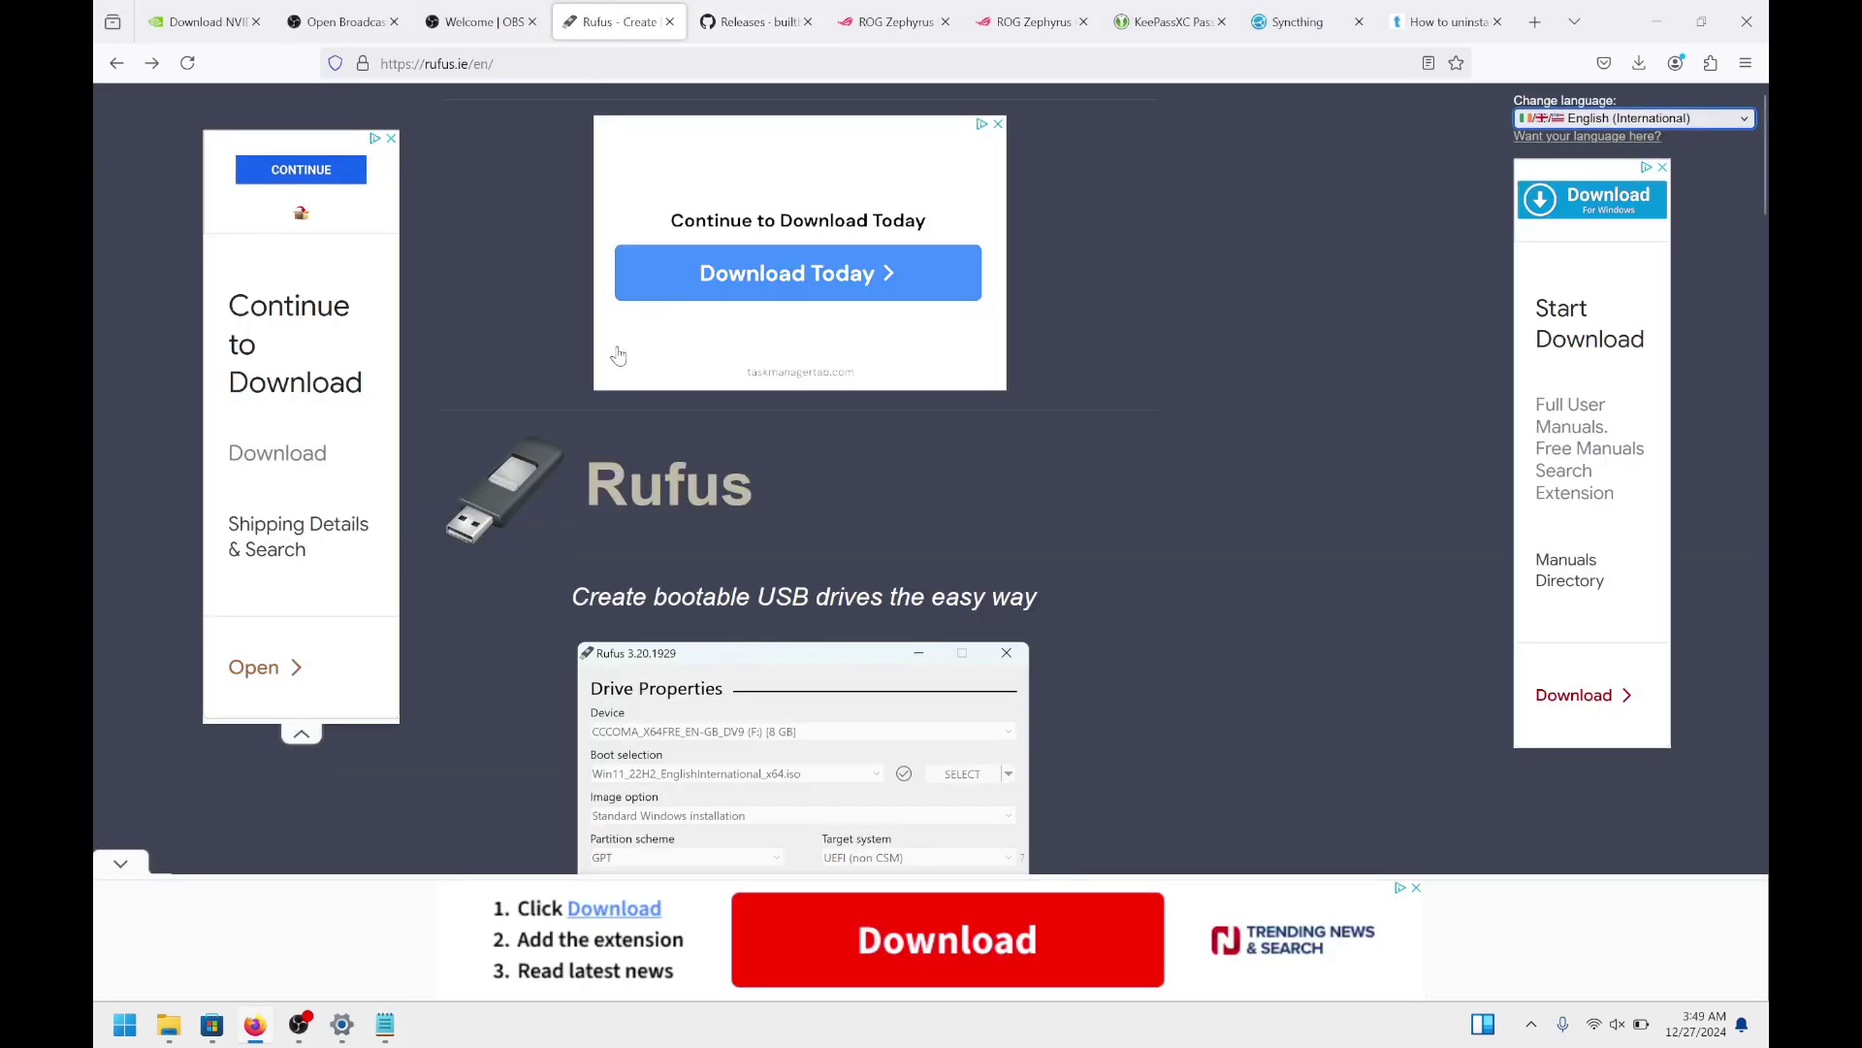
{"action": "scroll", "coordinate": [552, 433], "scroll_direction": "down", "scroll_amount": 3}
{"action": "scroll", "coordinate": [553, 433], "scroll_direction": "down", "scroll_amount": 2}
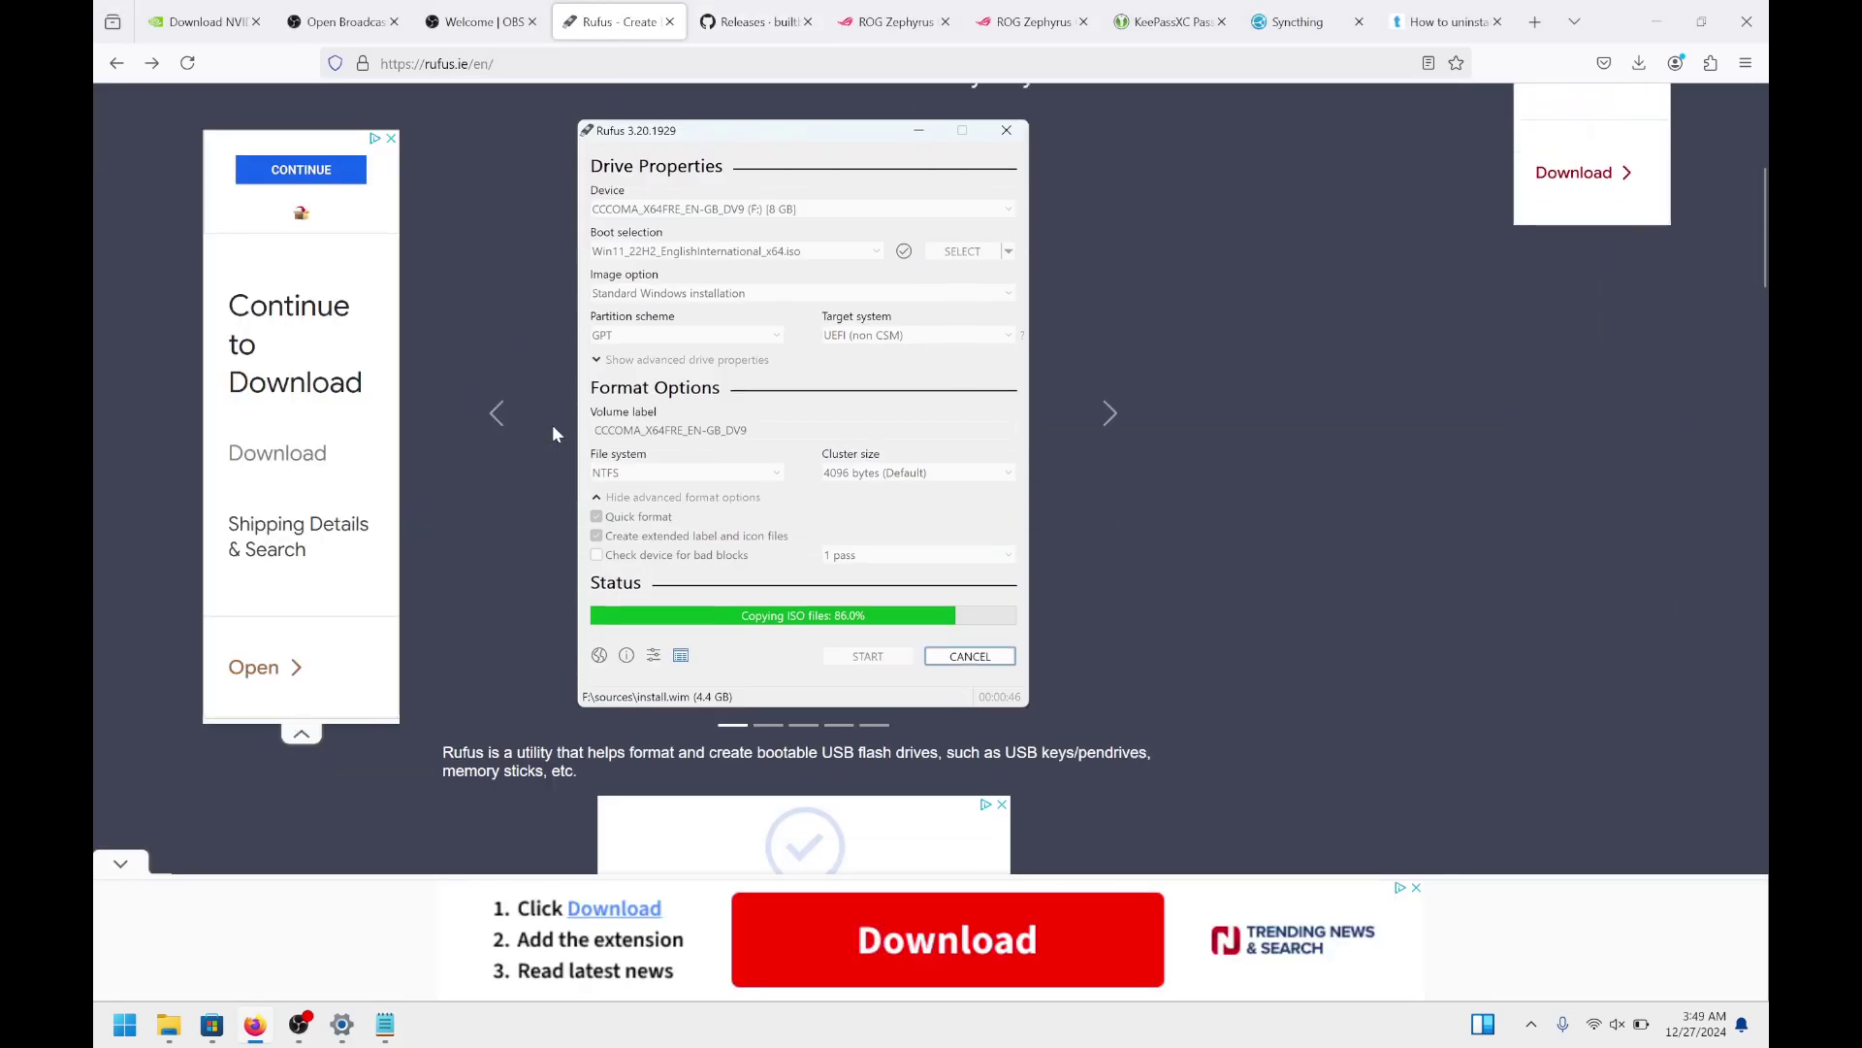
{"action": "scroll", "coordinate": [553, 434], "scroll_direction": "up", "scroll_amount": 1}
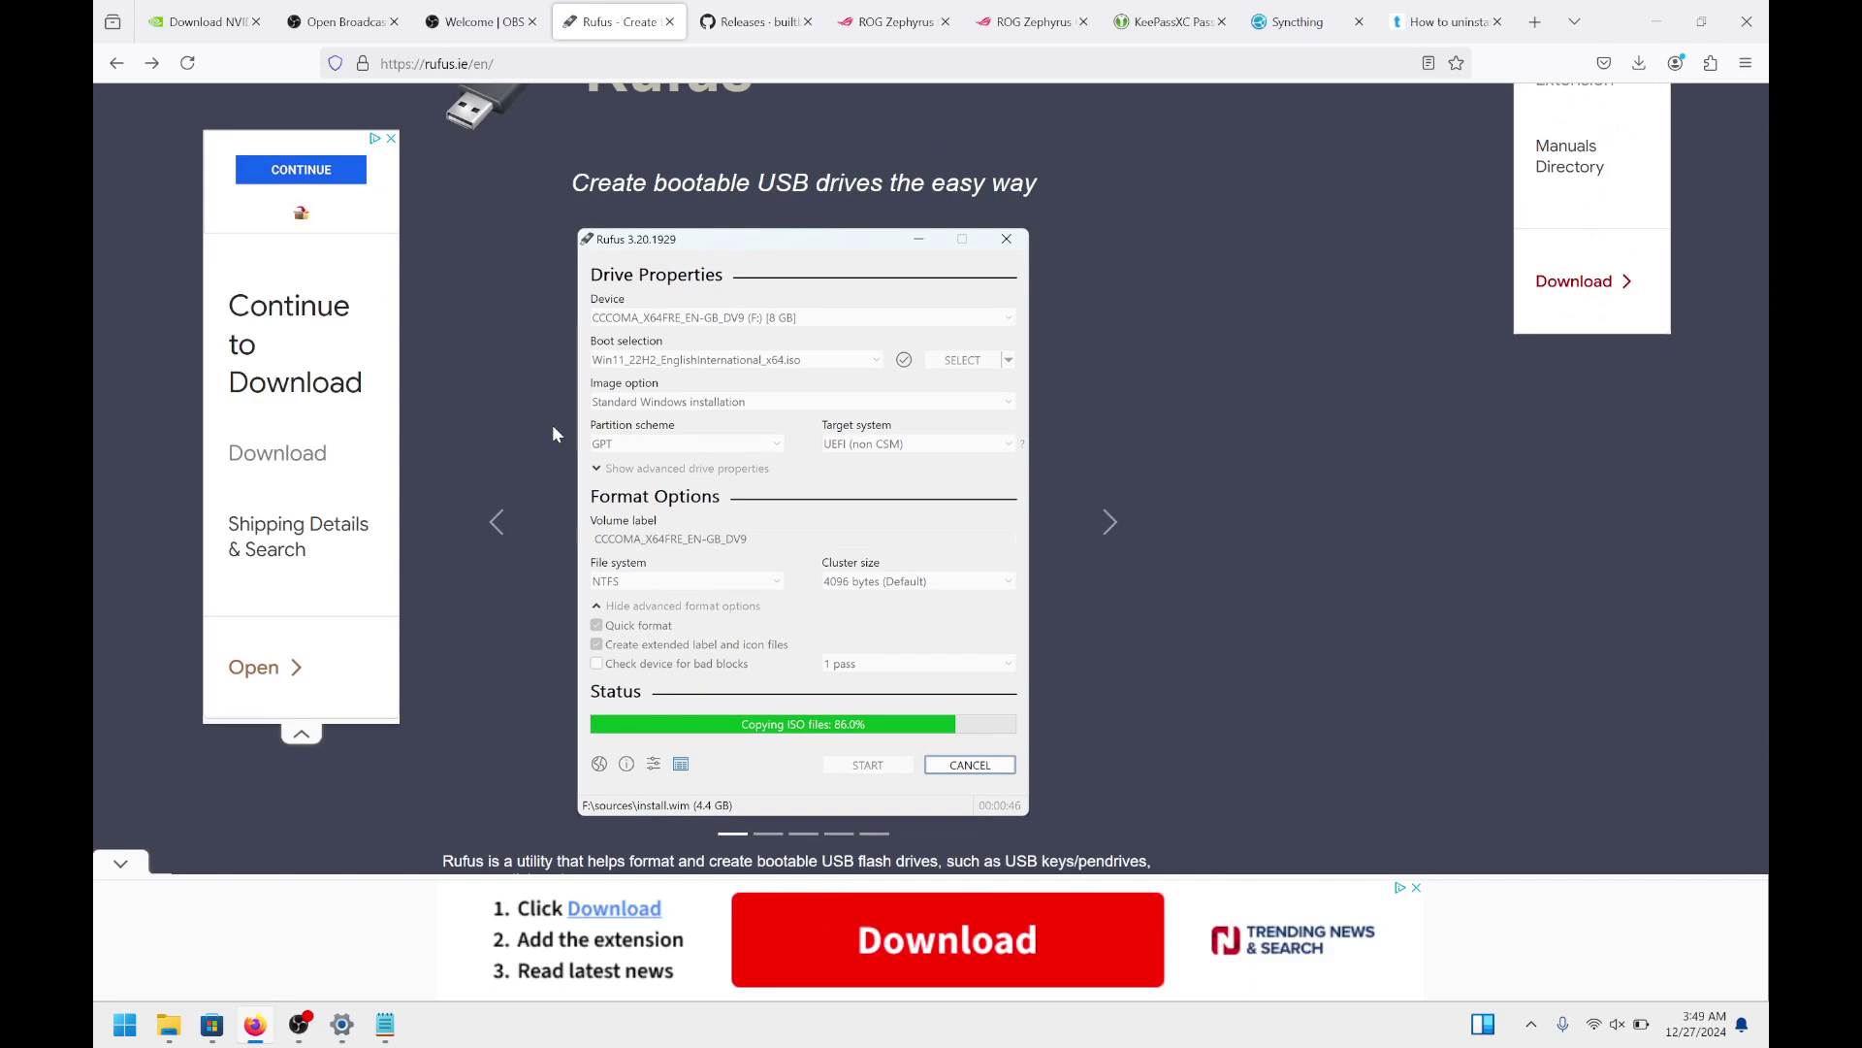
{"action": "key", "text": "alt+Tab"}
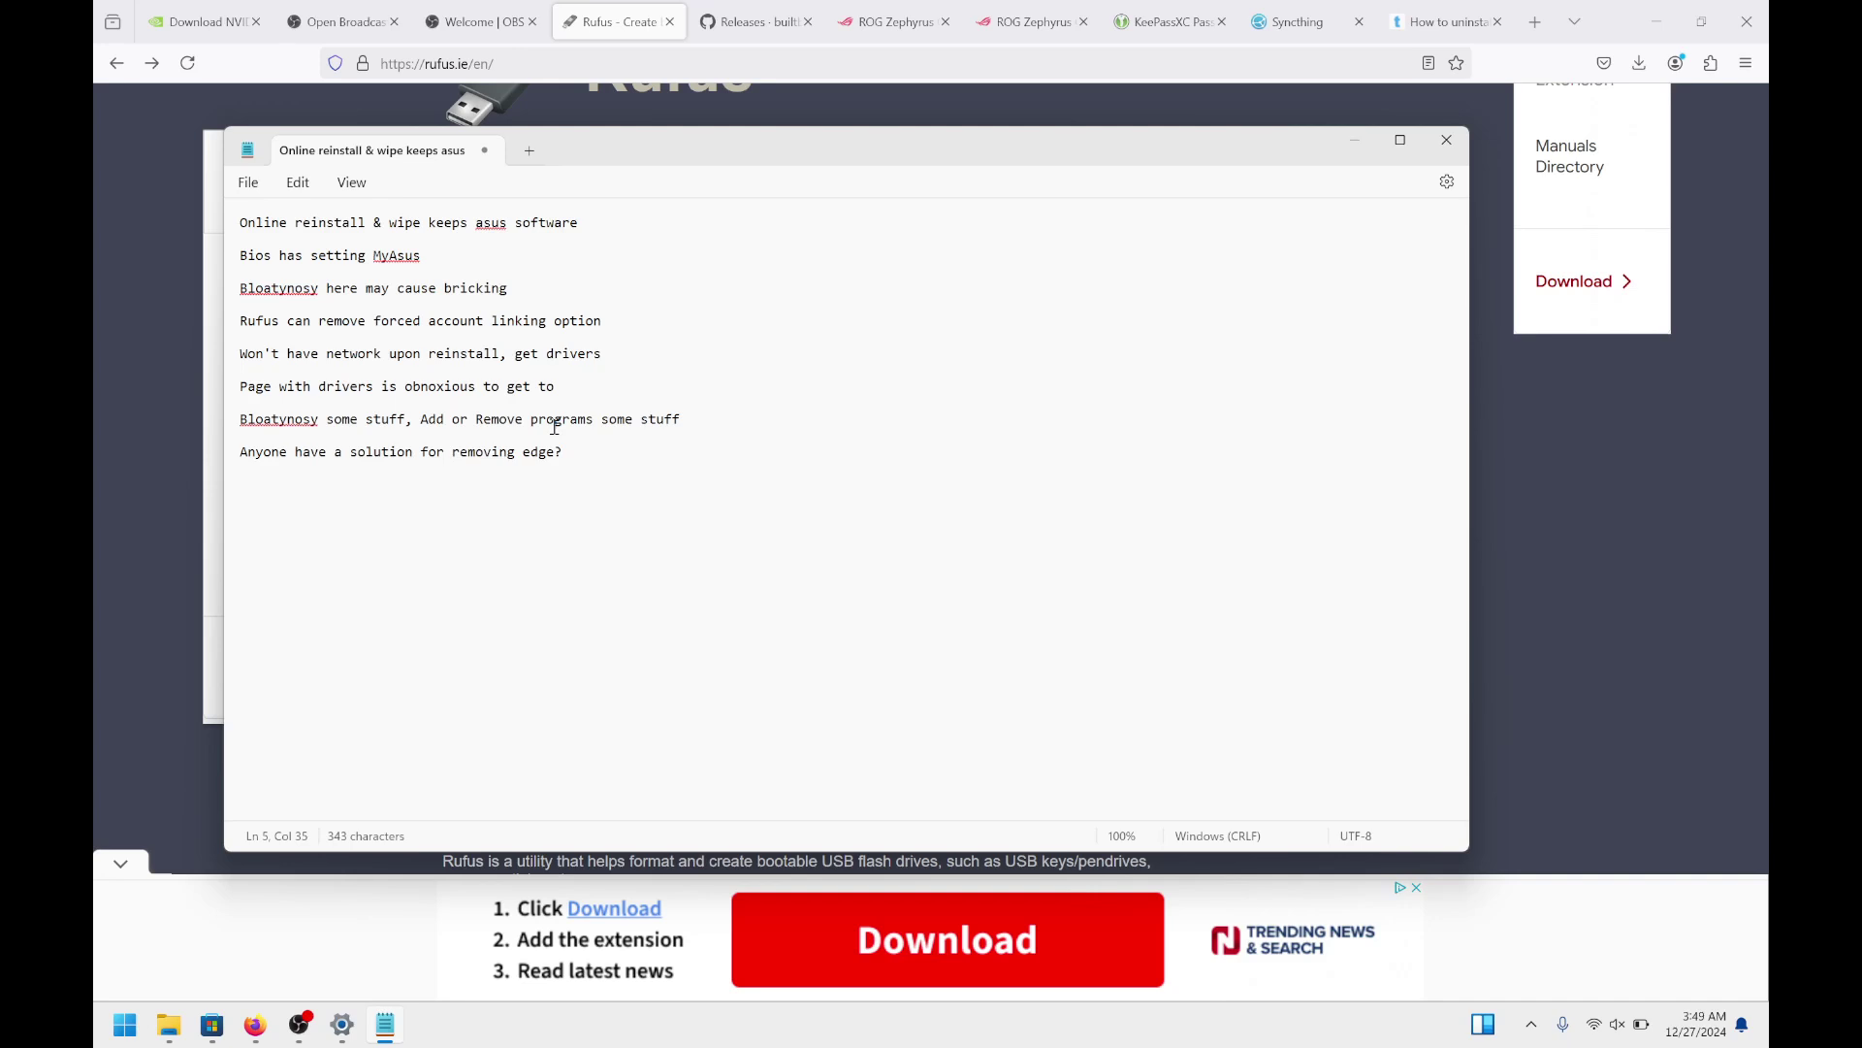
Place the cursor on the drivers note (line 9) and show the ROG Zephyrus G16 product page
{"action": "left_click", "coordinate": [634, 358]}
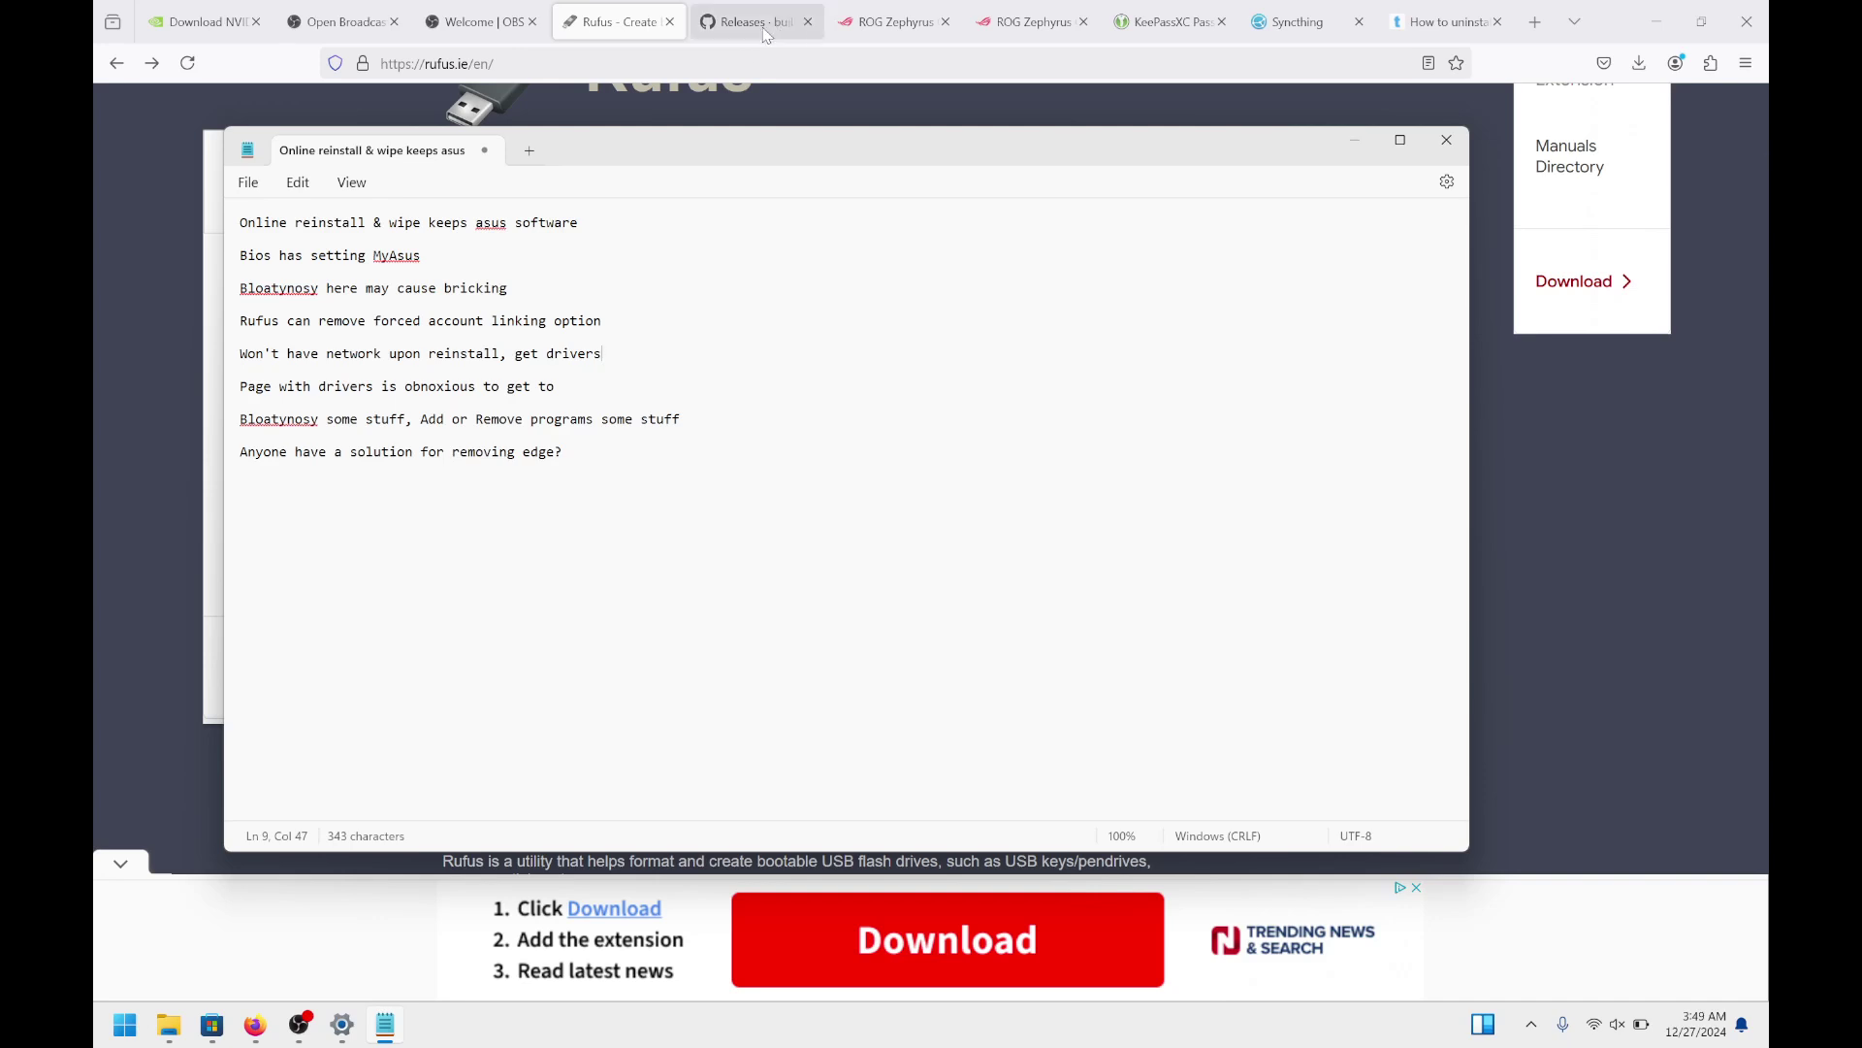
{"action": "left_click", "coordinate": [889, 39]}
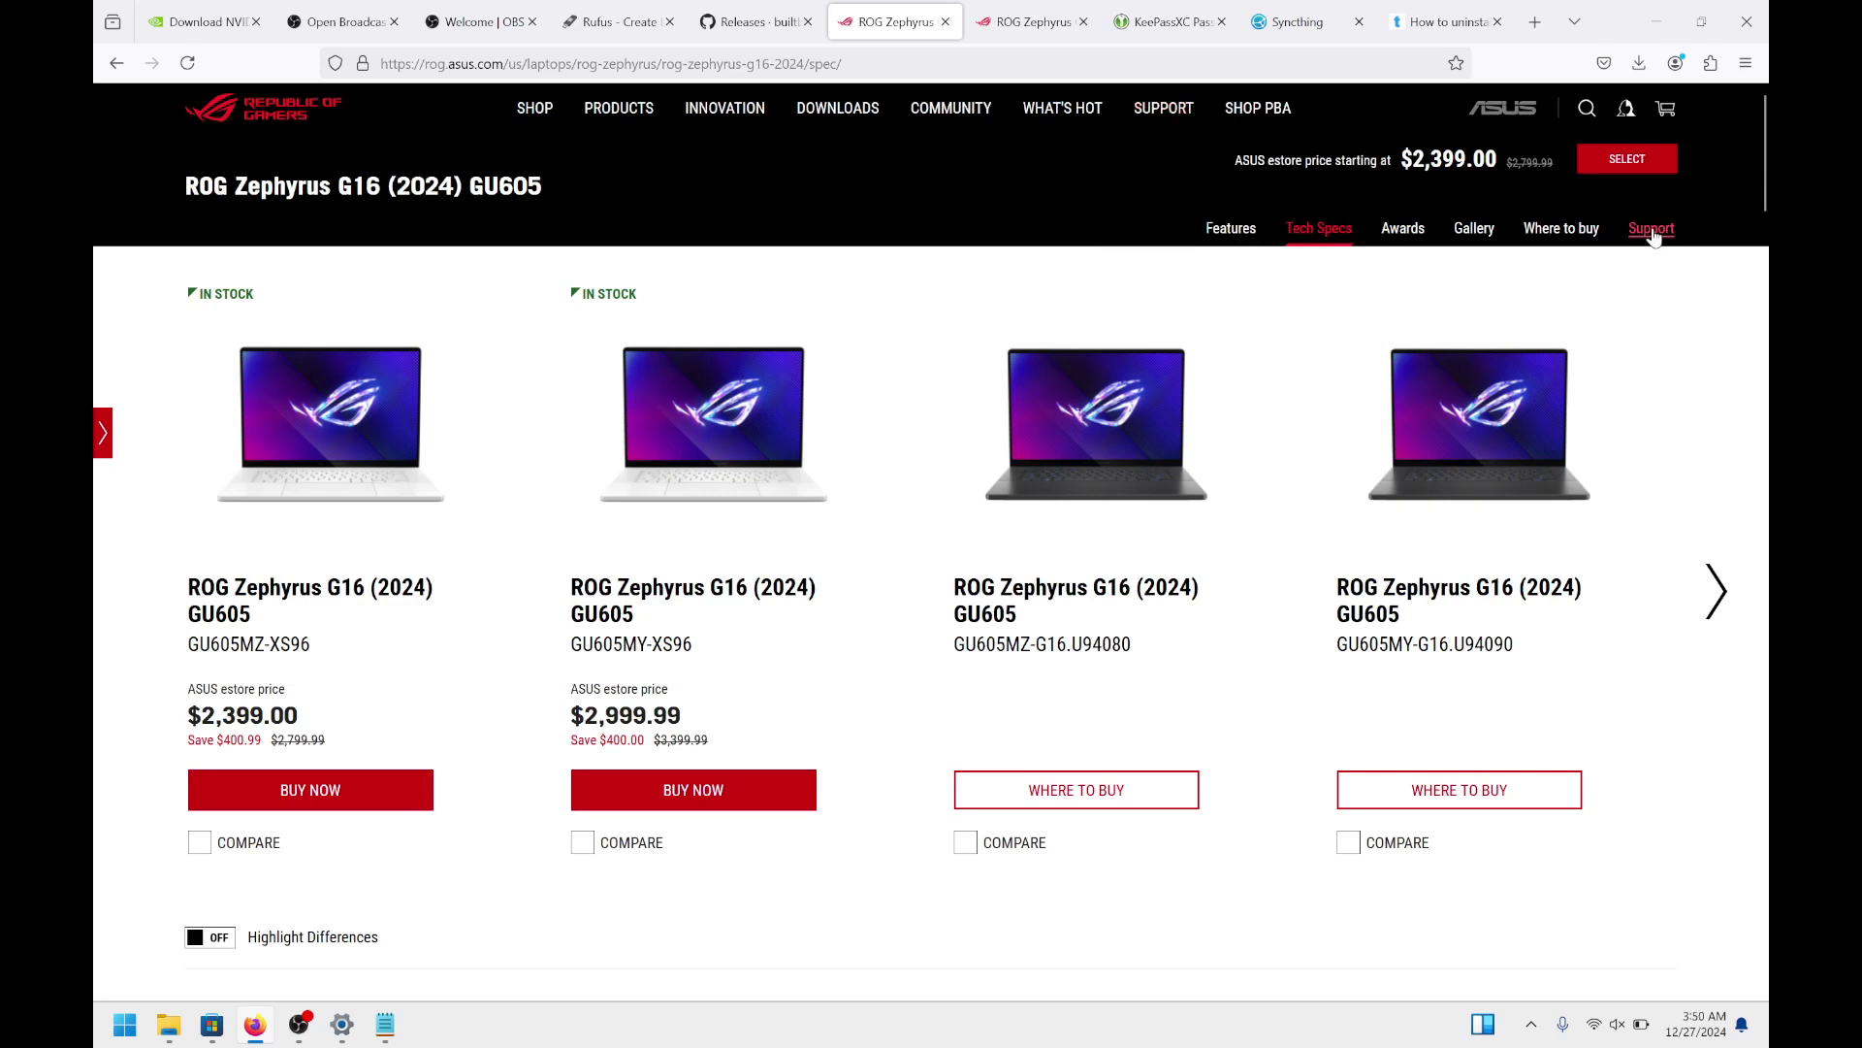
Scroll the GA605 Windows 11 Driver & Tools page for networking and chipset drivers
{"action": "key", "text": "ctrl+Tab"}
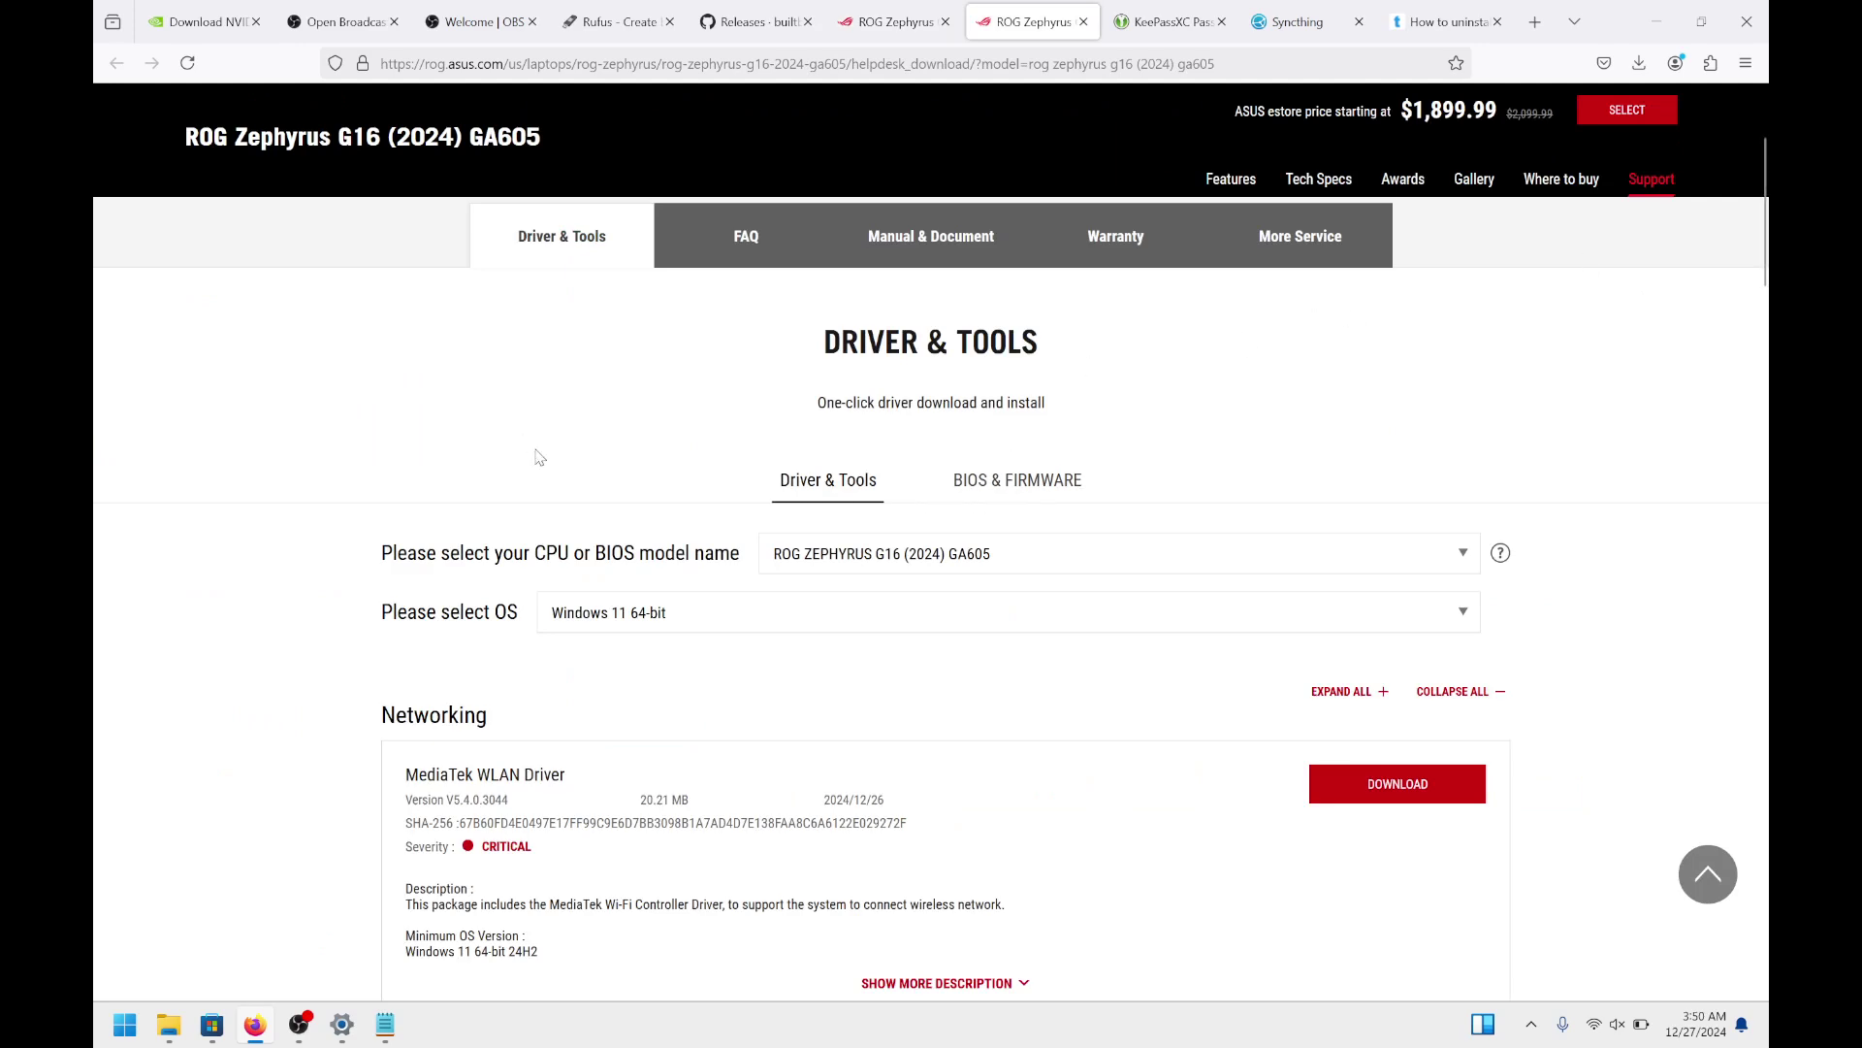
{"action": "scroll", "coordinate": [539, 456], "scroll_direction": "up", "scroll_amount": 2}
{"action": "scroll", "coordinate": [539, 456], "scroll_direction": "down", "scroll_amount": 4}
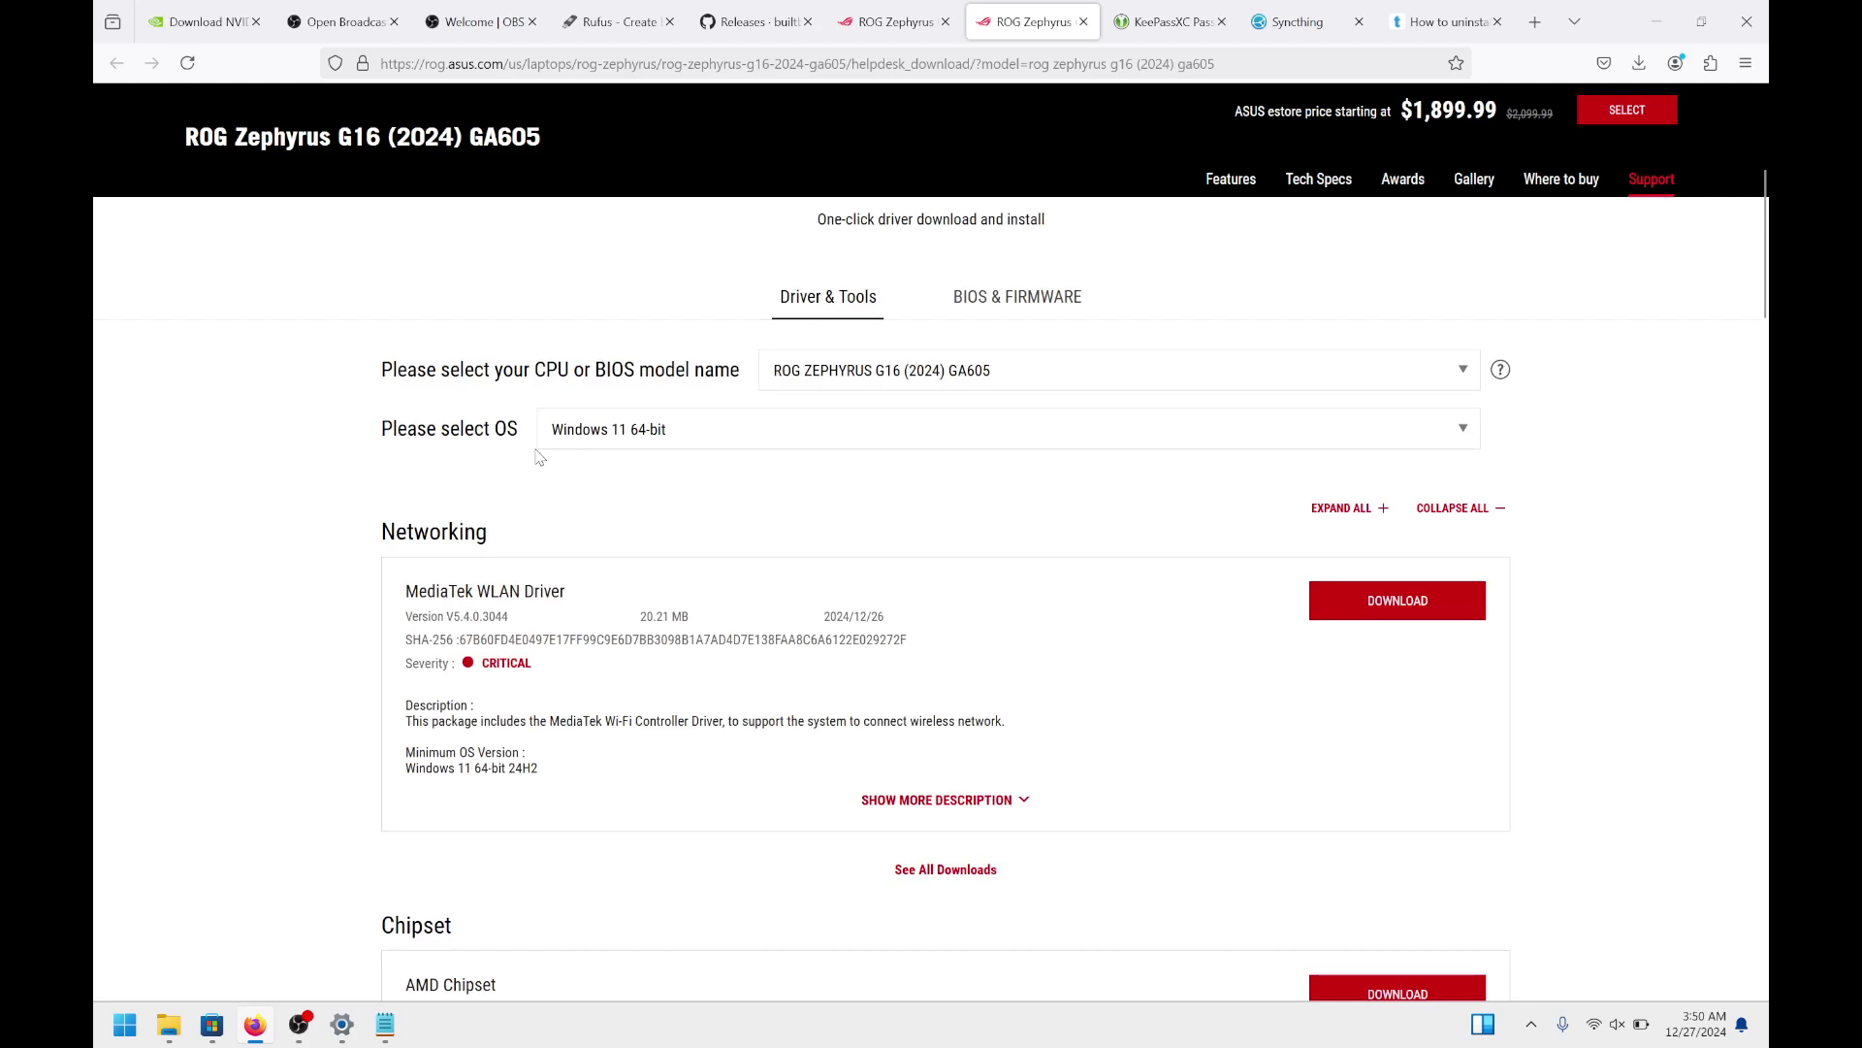
{"action": "scroll", "coordinate": [539, 456], "scroll_direction": "down", "scroll_amount": 2}
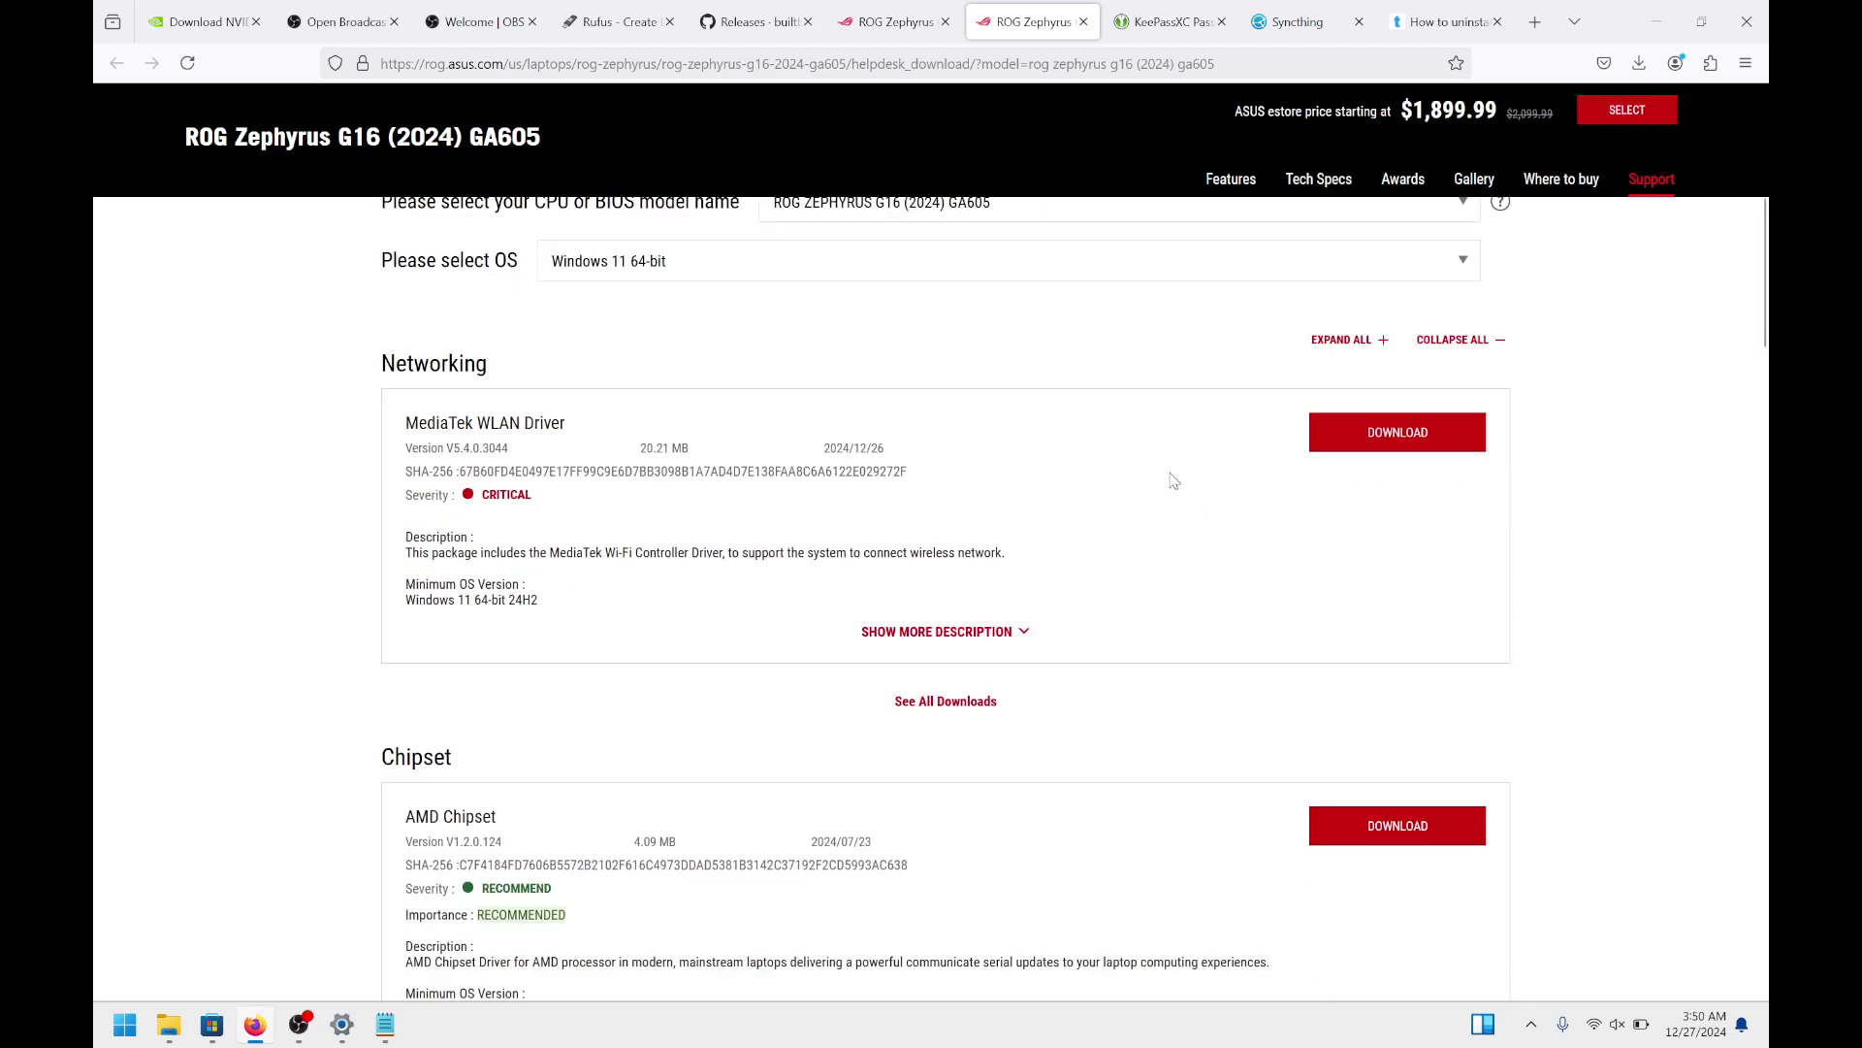
{"action": "scroll", "coordinate": [1094, 443], "scroll_direction": "up", "scroll_amount": 2}
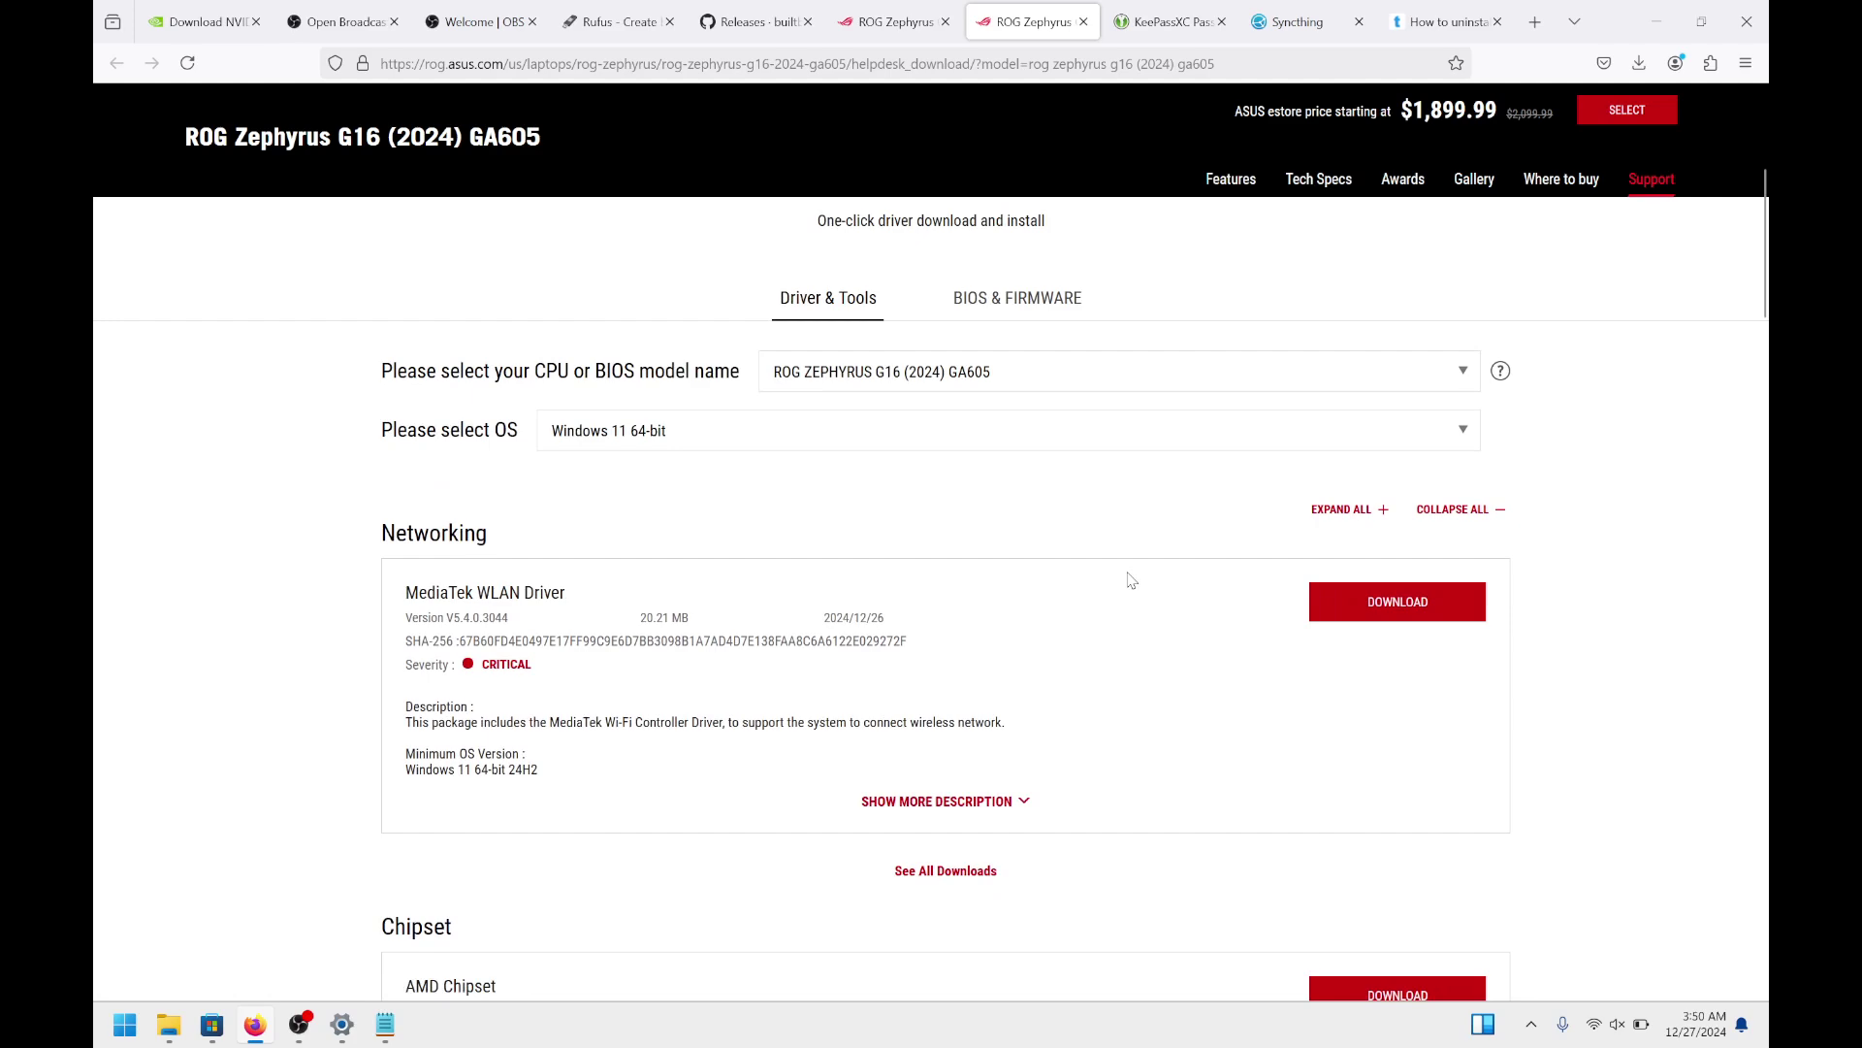
{"action": "scroll", "coordinate": [1131, 580], "scroll_direction": "down", "scroll_amount": 1}
{"action": "key", "text": "alt+Tab"}
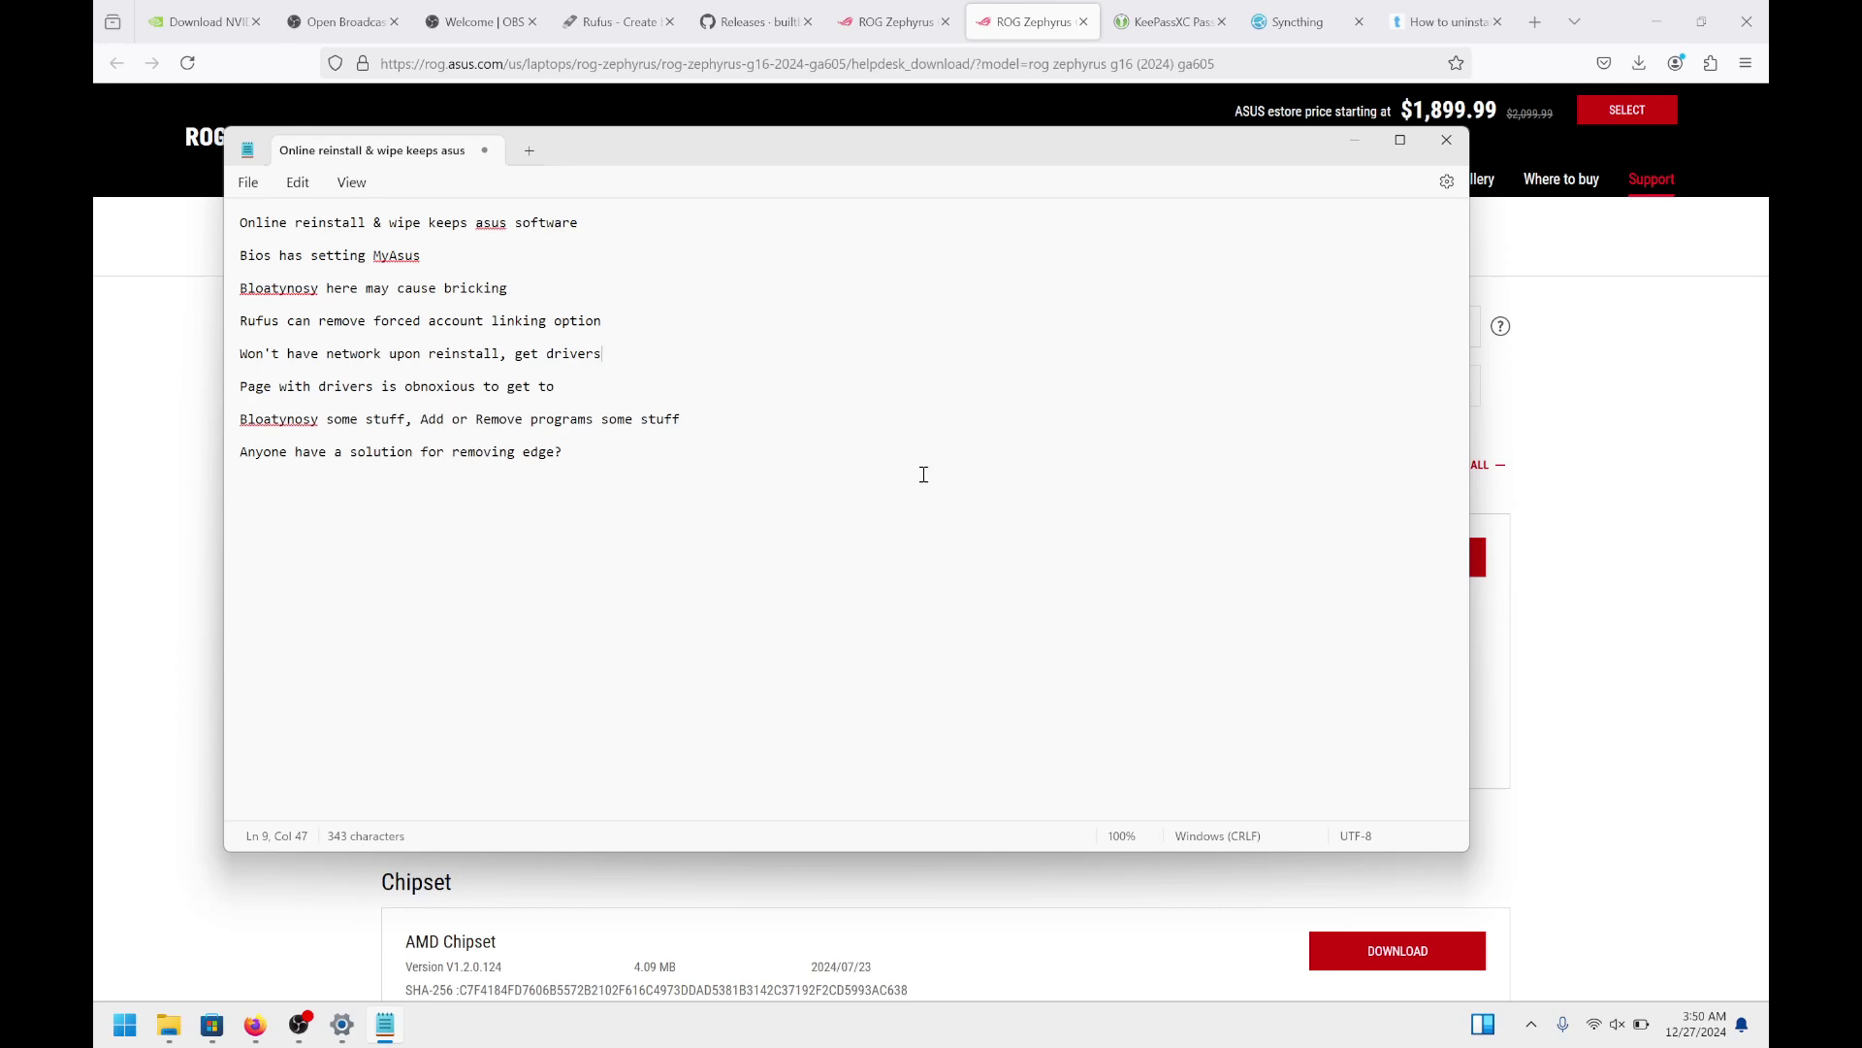
Point out the 'Add or Remove programs' note in Notepad
{"action": "left_click", "coordinate": [846, 423]}
{"action": "key", "text": "alt+Tab"}
{"action": "key", "text": "Escape"}
Open Settings' Installed apps list through a Start search for 'unin'
{"action": "key", "text": "super"}
{"action": "type", "text": "unin"}
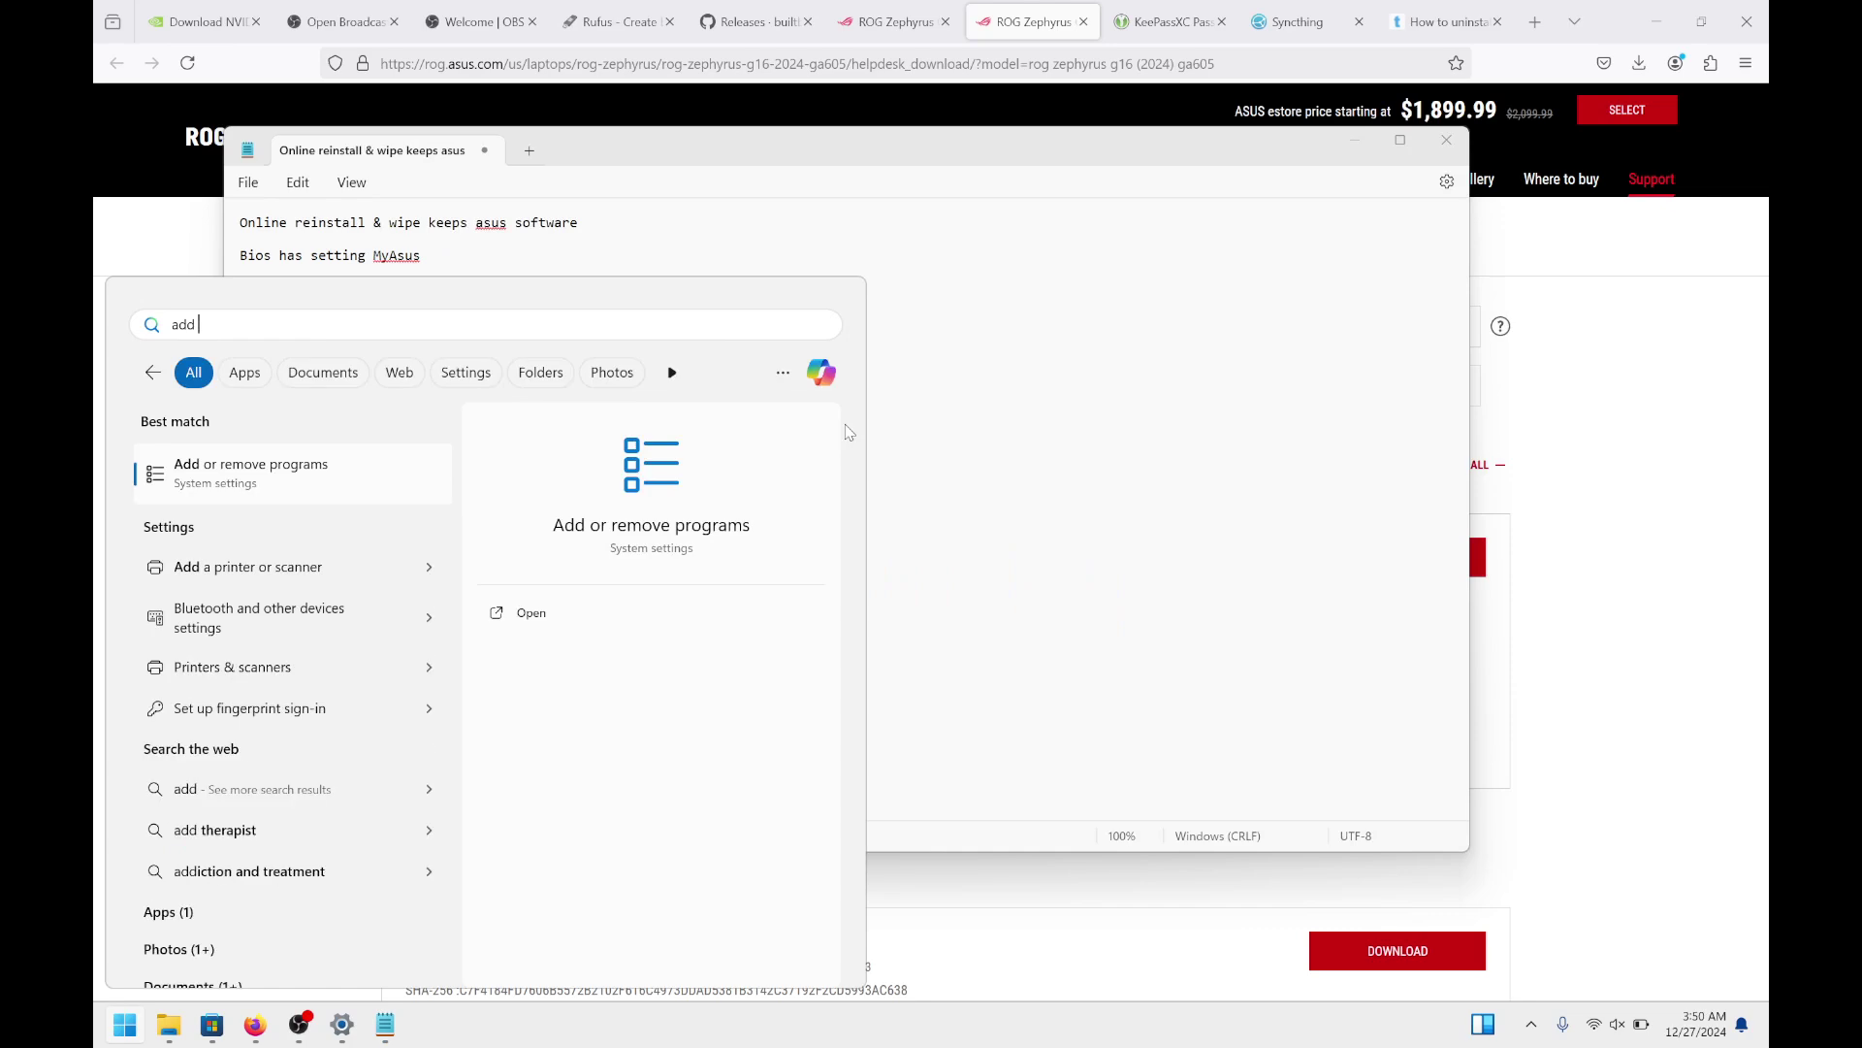
{"action": "key", "text": "Return"}
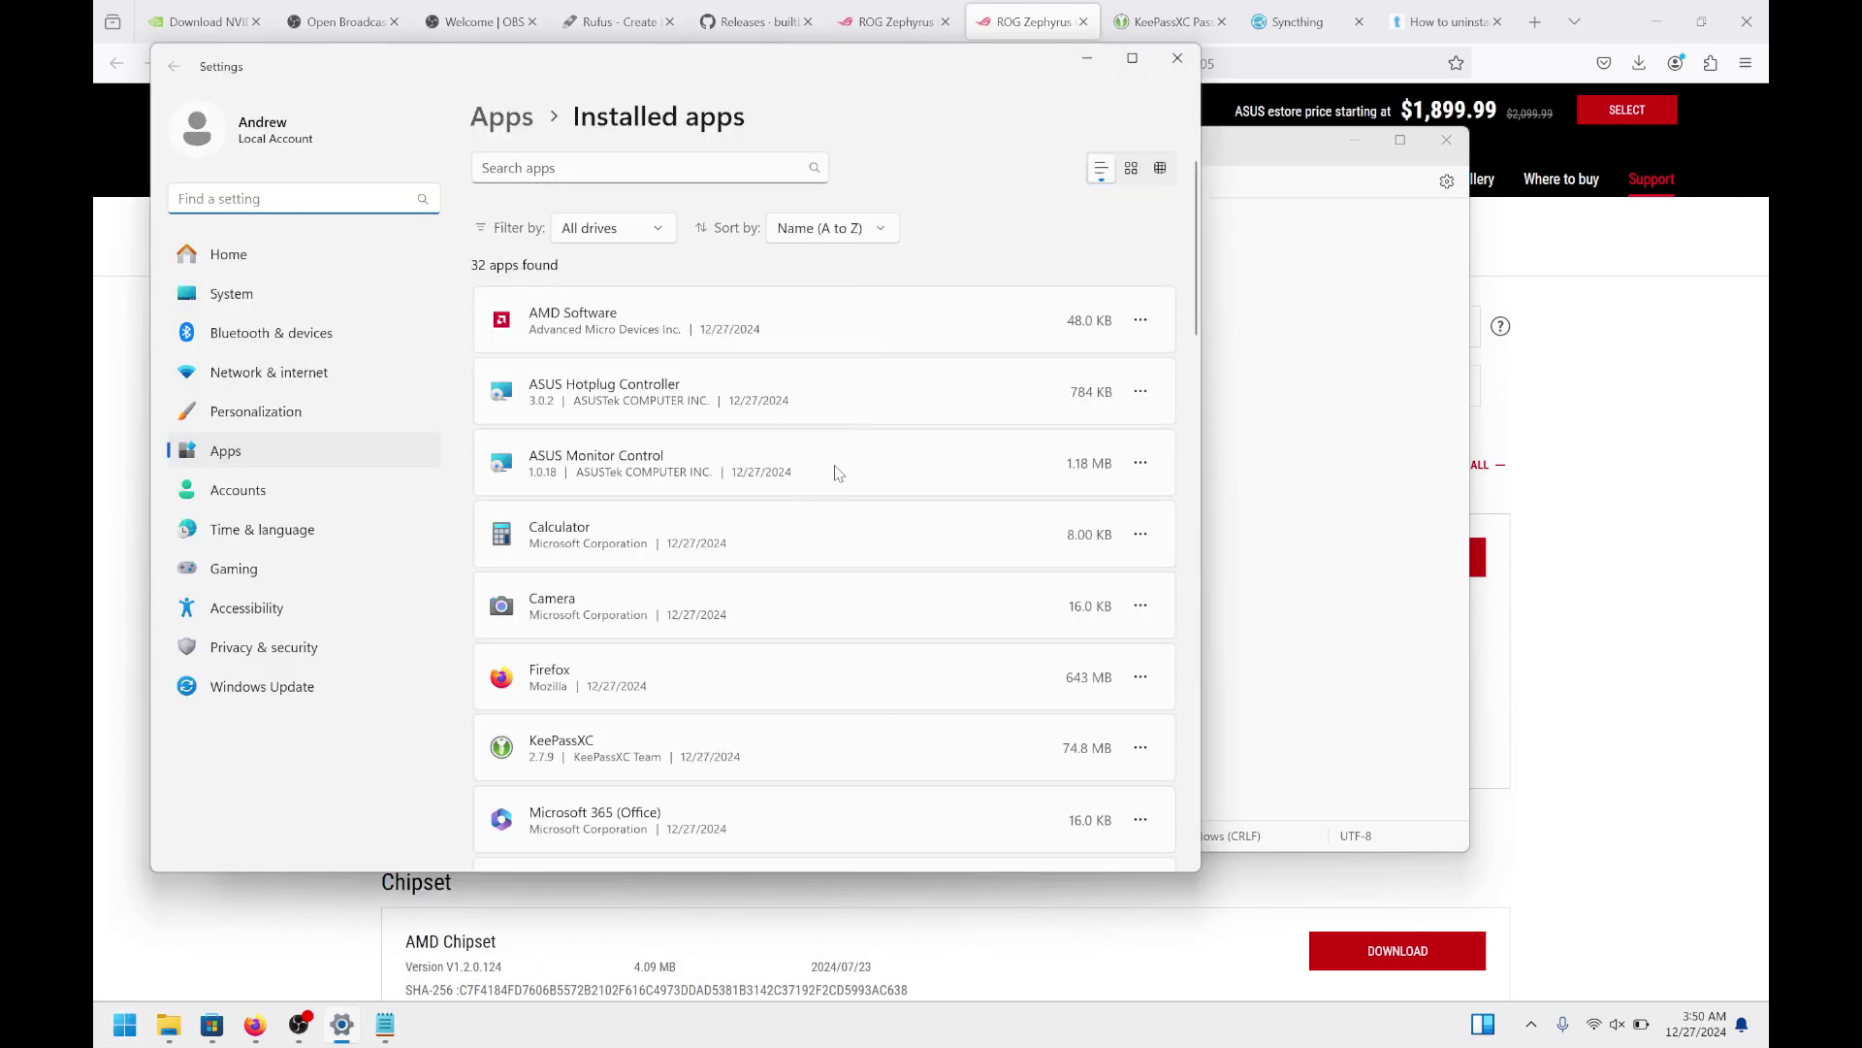
Scroll through the ASUS Audio, Graphics, Card Reader, Pointing Device and Bluetooth driver sections
{"action": "left_click", "coordinate": [1571, 689]}
{"action": "scroll", "coordinate": [732, 672], "scroll_direction": "down", "scroll_amount": 7}
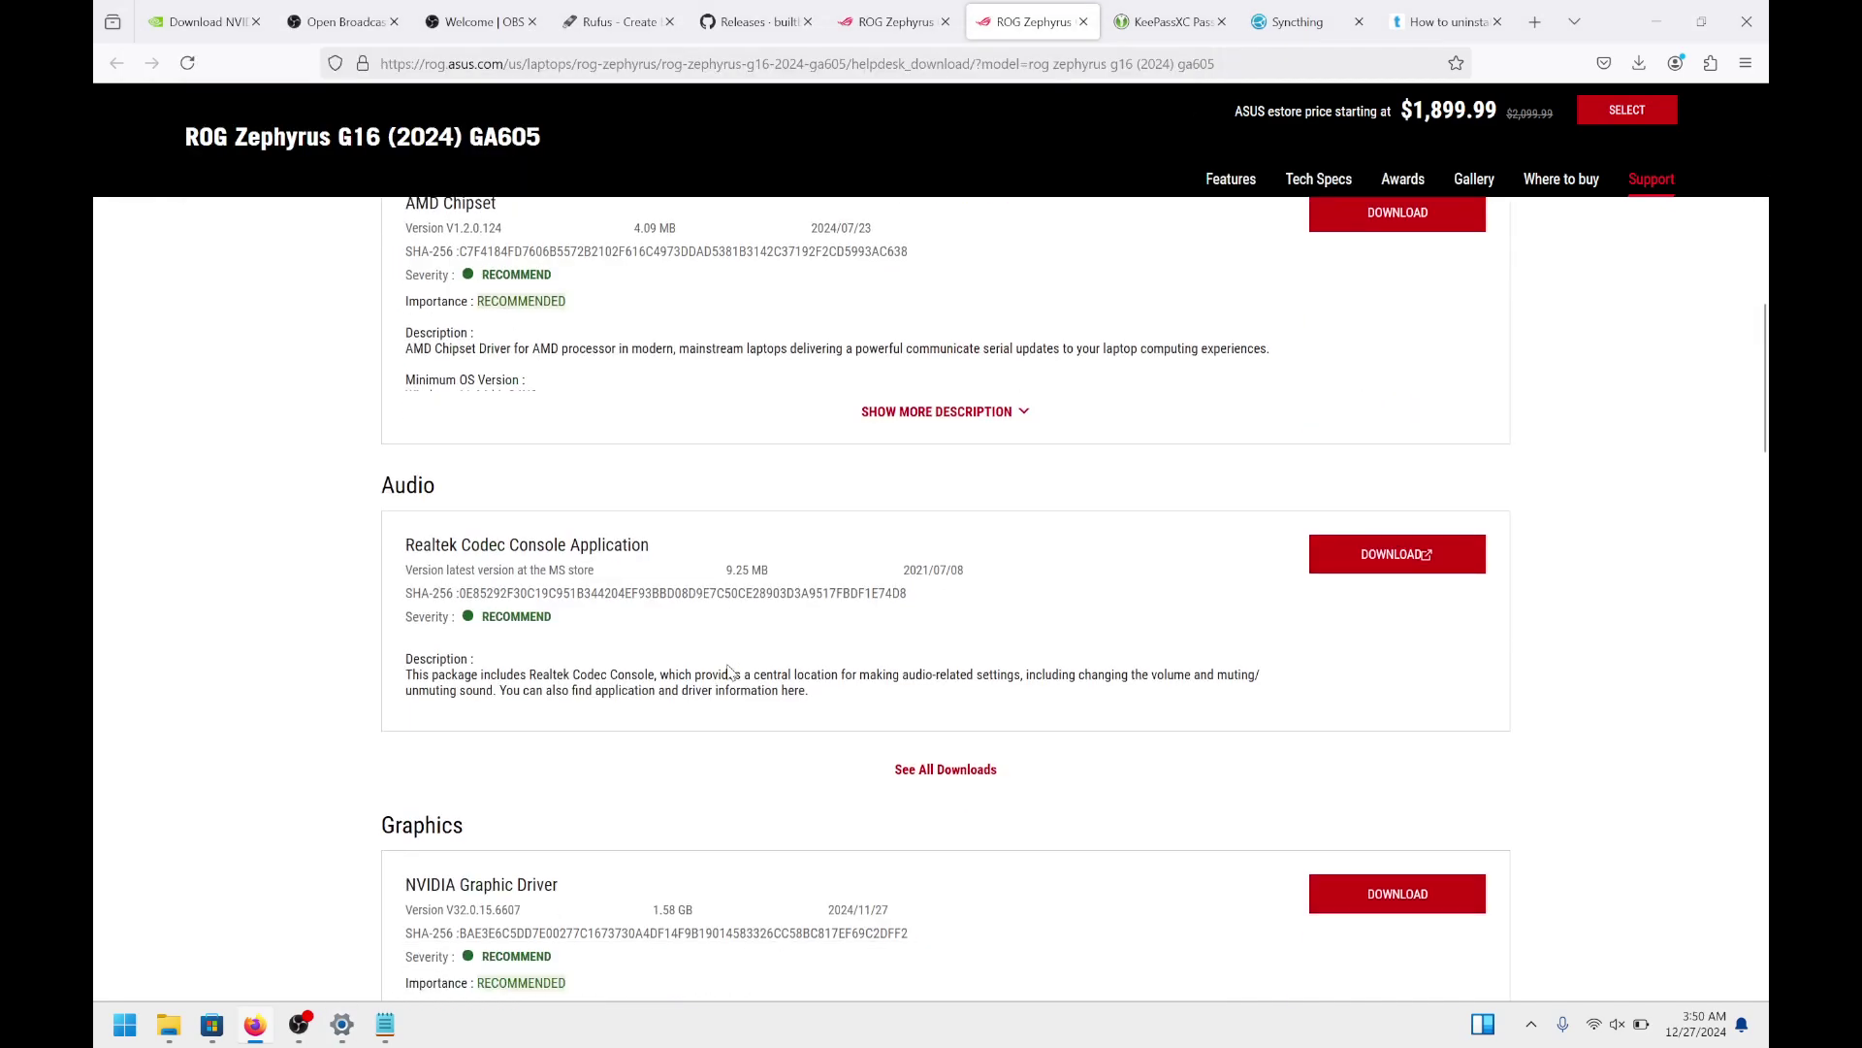
{"action": "scroll", "coordinate": [731, 672], "scroll_direction": "down", "scroll_amount": 3}
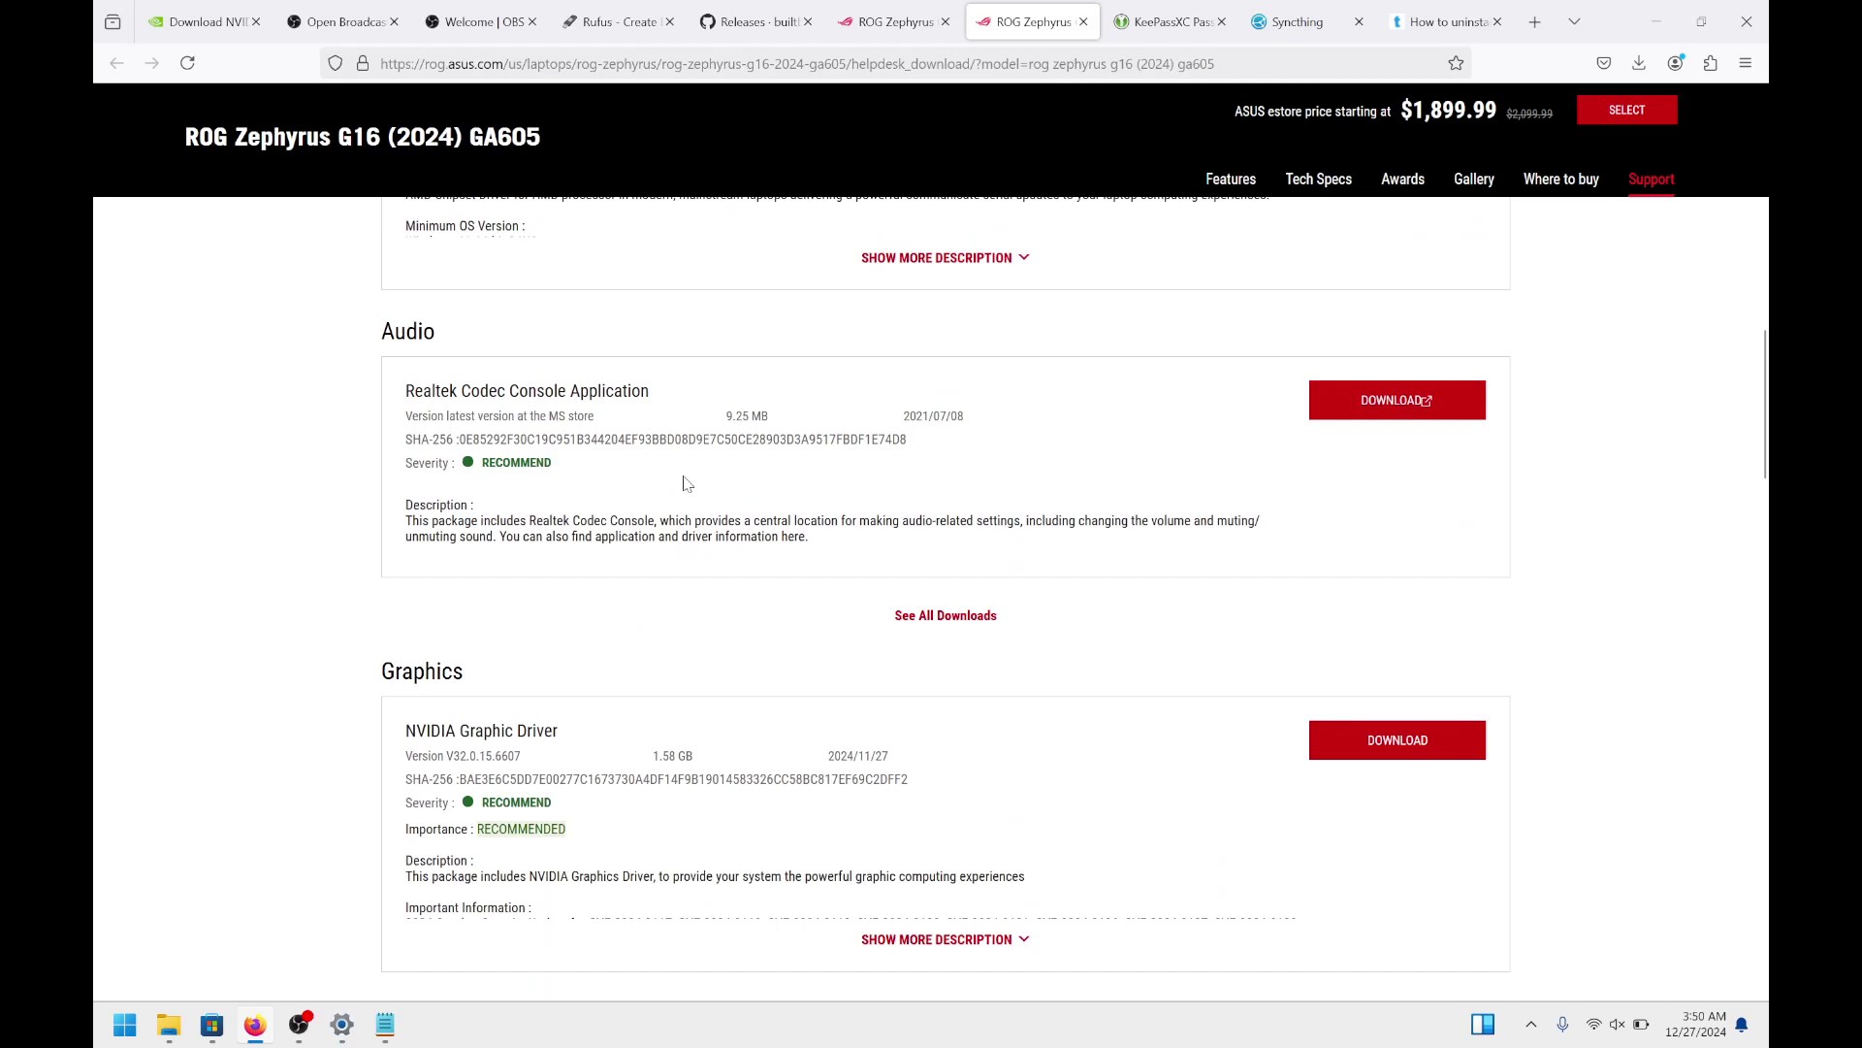
{"action": "scroll", "coordinate": [710, 537], "scroll_direction": "down", "scroll_amount": 3}
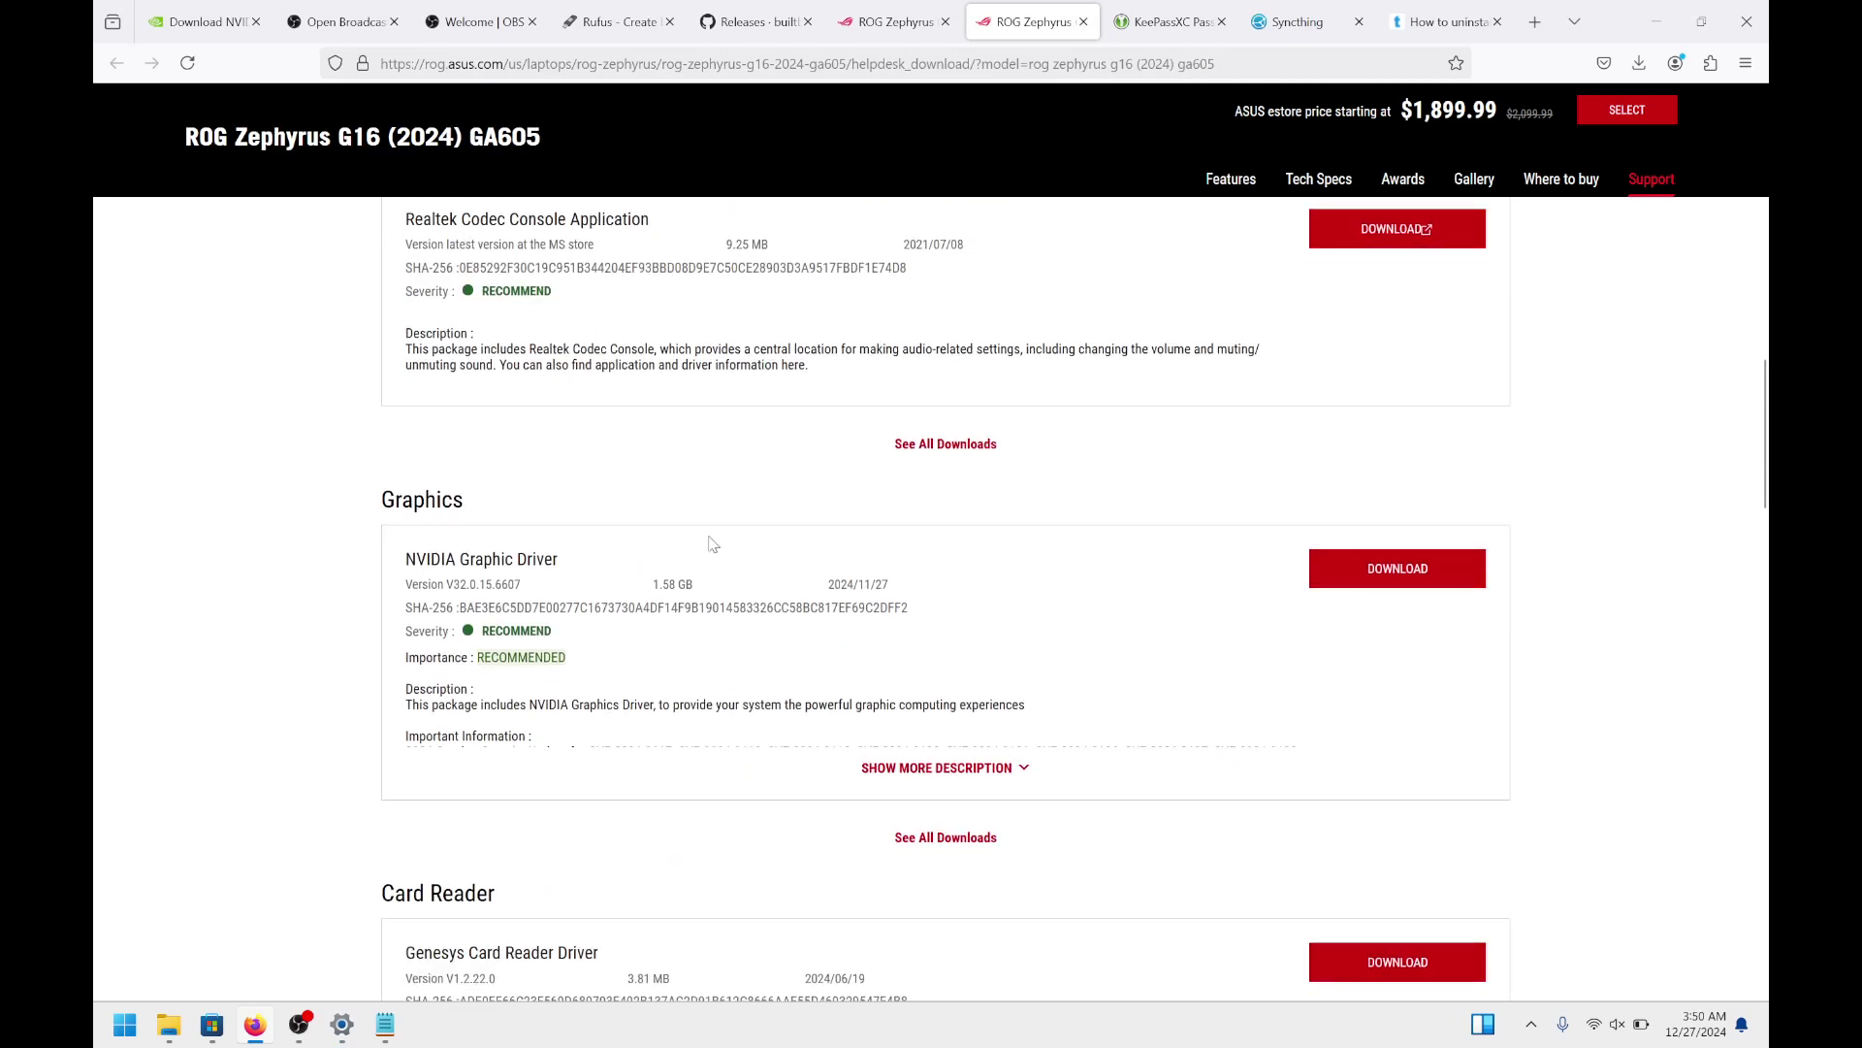
{"action": "scroll", "coordinate": [711, 543], "scroll_direction": "down", "scroll_amount": 10}
{"action": "scroll", "coordinate": [710, 543], "scroll_direction": "down", "scroll_amount": 7}
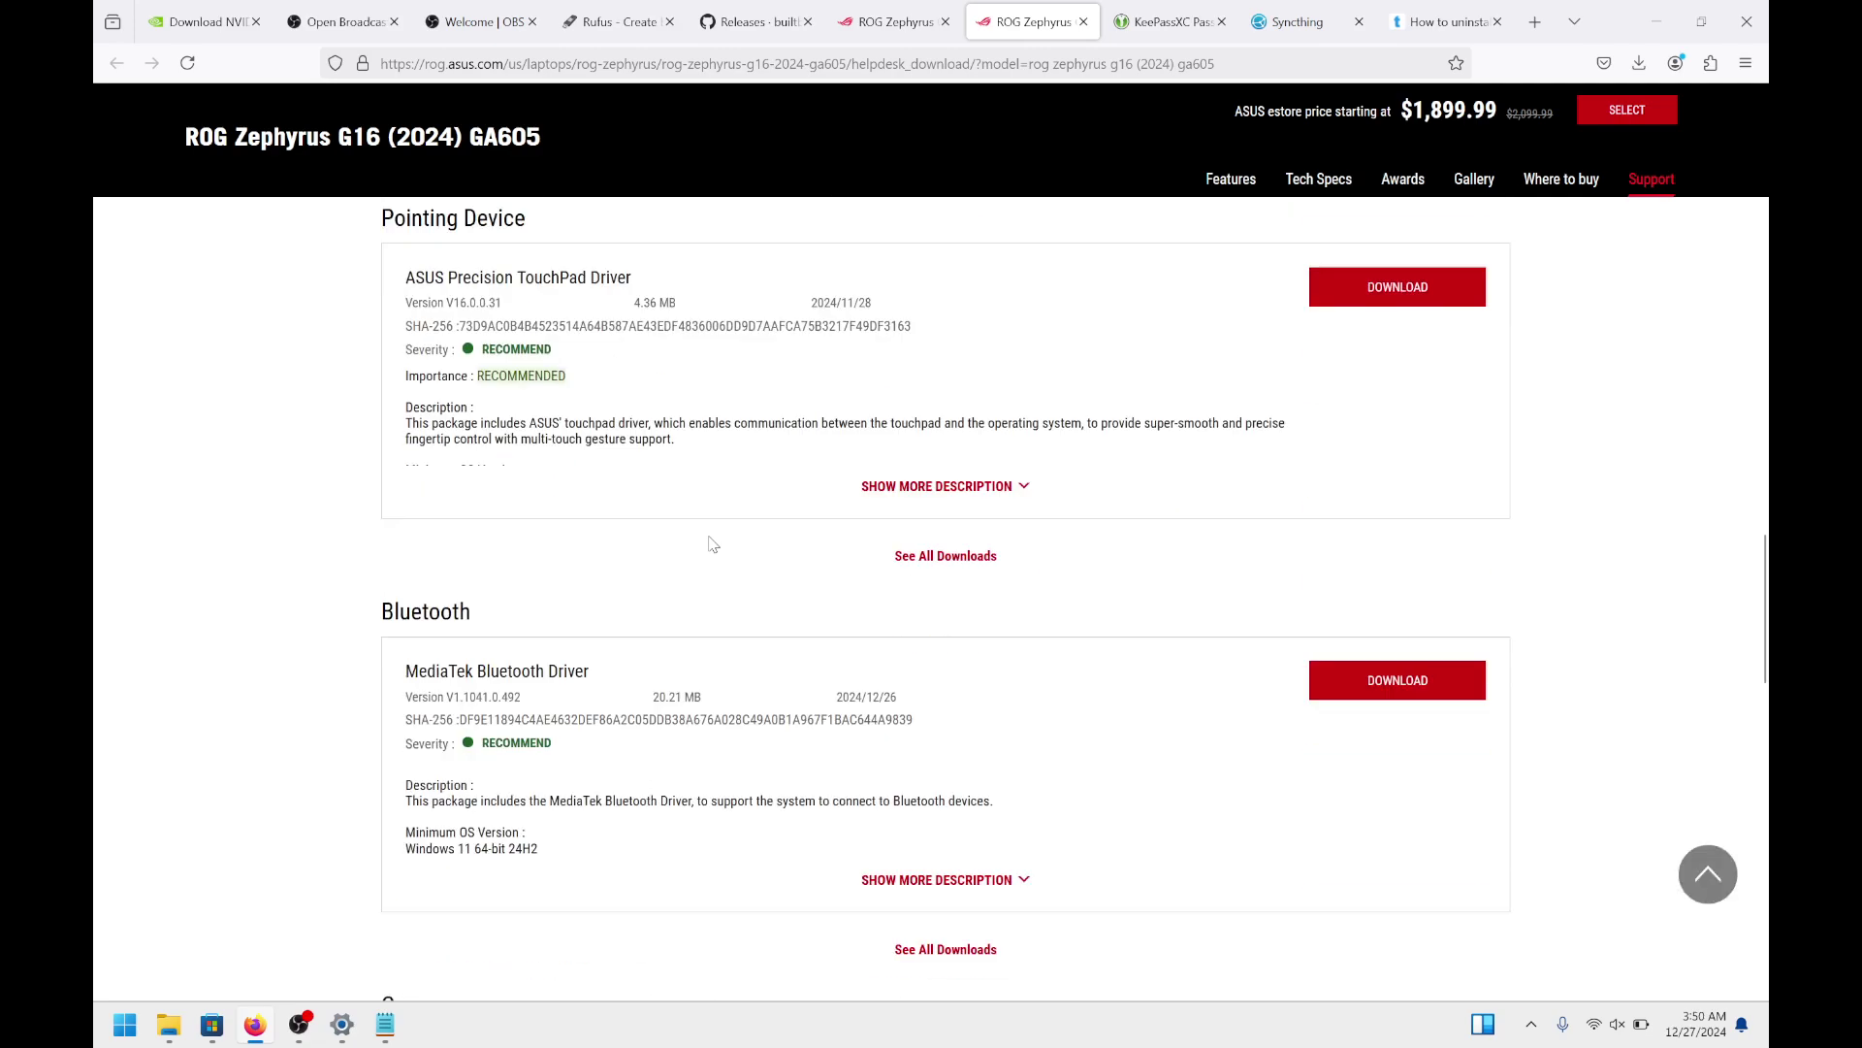
{"action": "scroll", "coordinate": [710, 544], "scroll_direction": "up", "scroll_amount": 8}
{"action": "scroll", "coordinate": [710, 543], "scroll_direction": "up", "scroll_amount": 8}
{"action": "scroll", "coordinate": [710, 543], "scroll_direction": "up", "scroll_amount": 3}
{"action": "scroll", "coordinate": [710, 543], "scroll_direction": "up", "scroll_amount": 5}
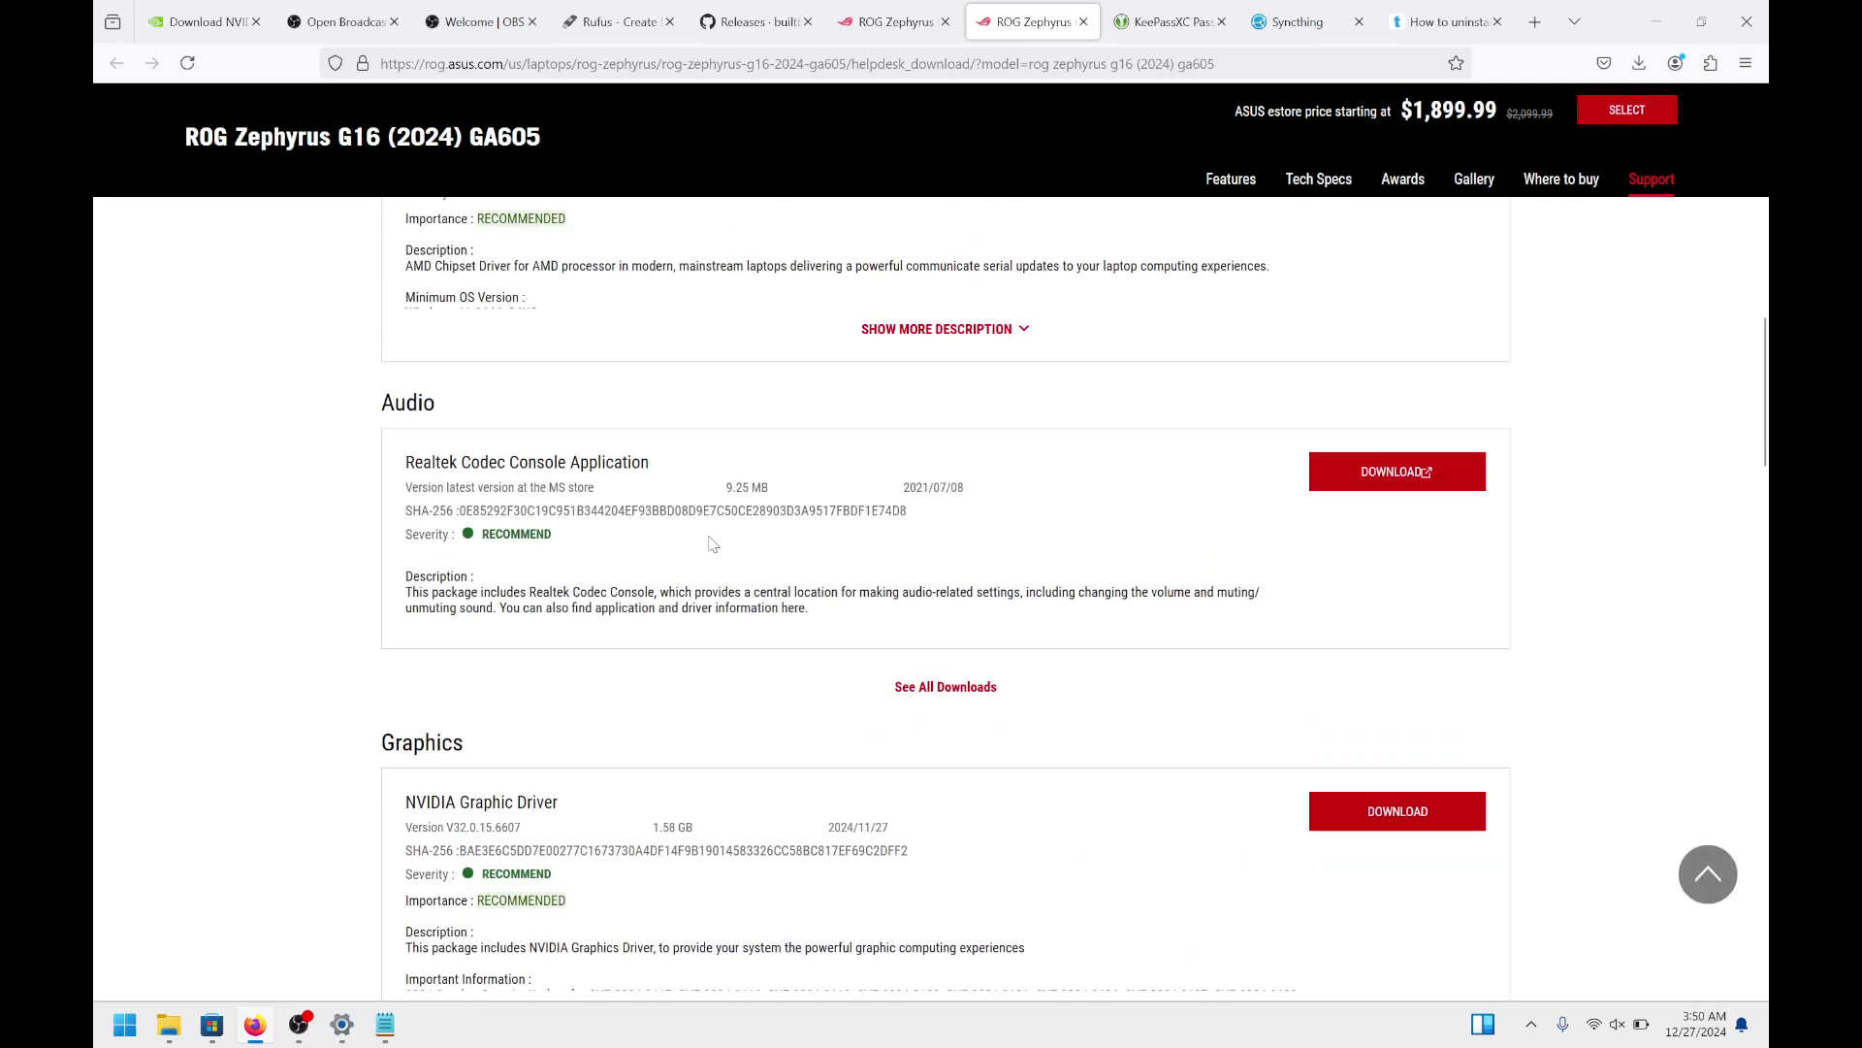
{"action": "scroll", "coordinate": [710, 543], "scroll_direction": "up", "scroll_amount": 2}
{"action": "scroll", "coordinate": [710, 543], "scroll_direction": "up", "scroll_amount": 2}
{"action": "scroll", "coordinate": [710, 543], "scroll_direction": "down", "scroll_amount": 2}
{"action": "scroll", "coordinate": [710, 543], "scroll_direction": "down", "scroll_amount": 1}
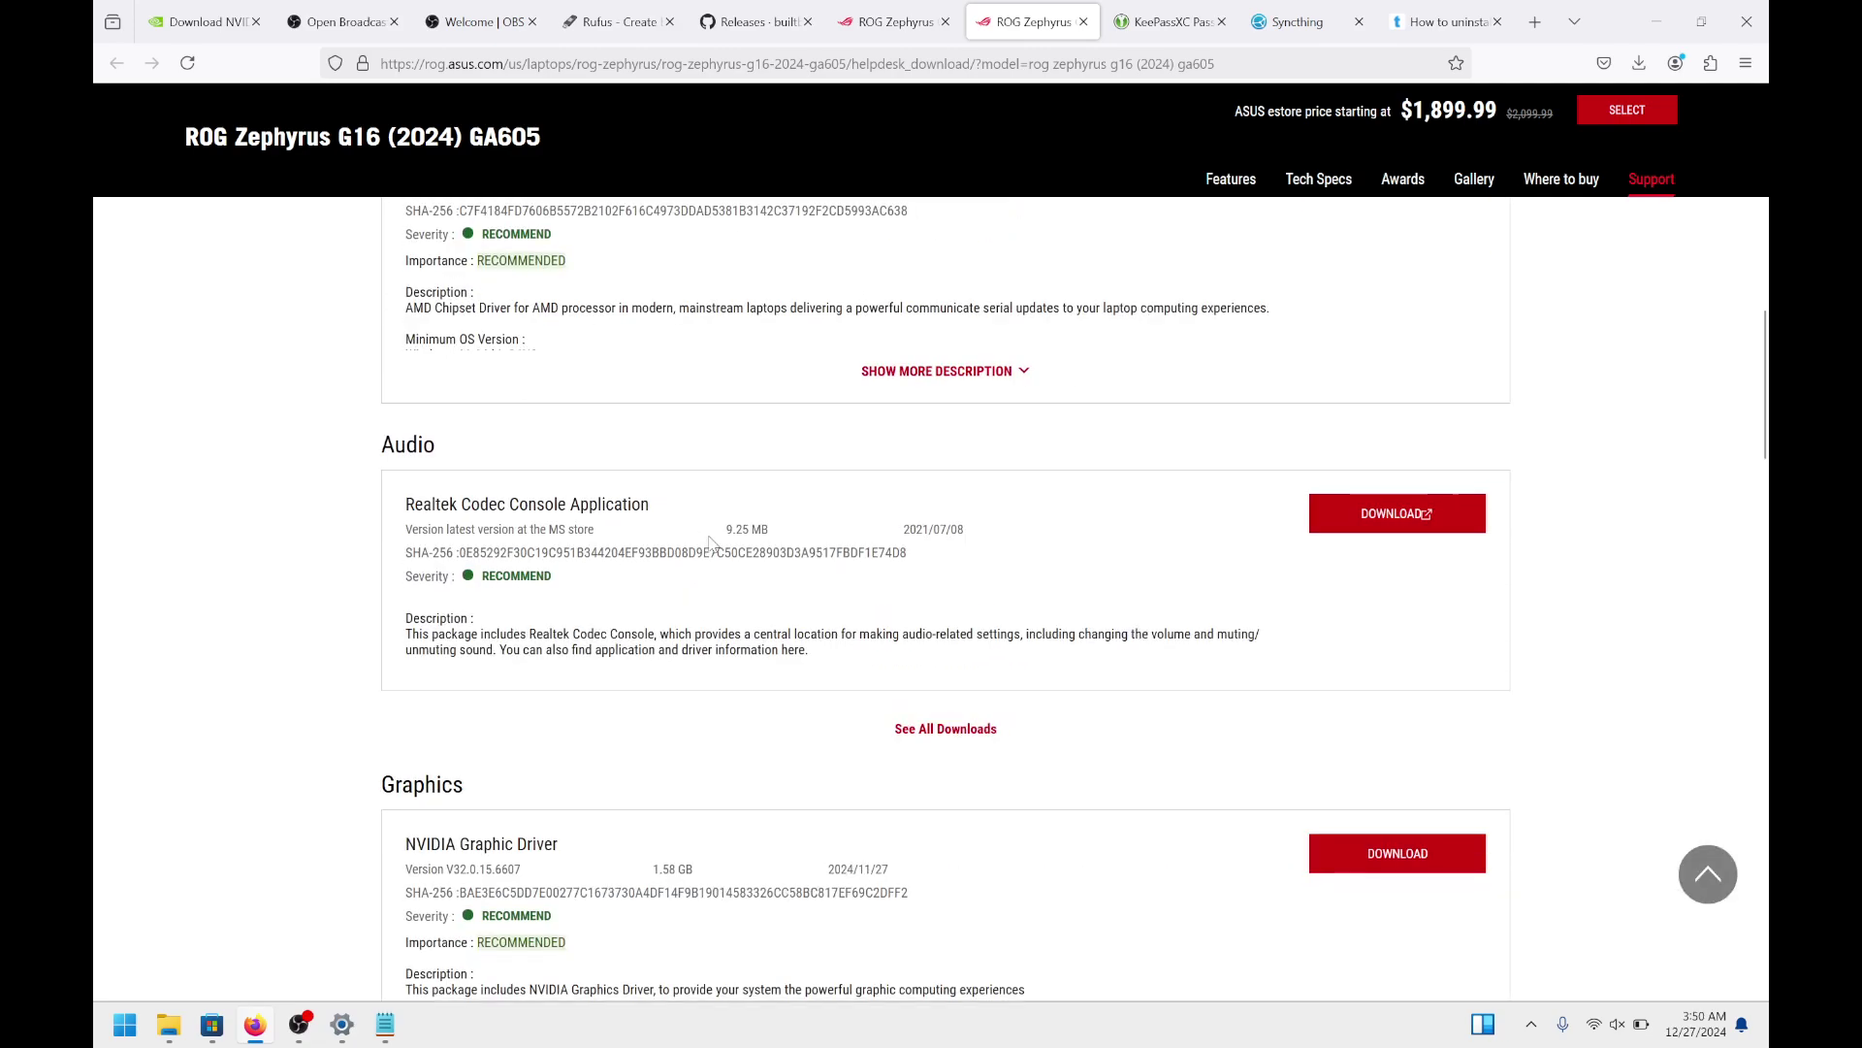
{"action": "scroll", "coordinate": [710, 543], "scroll_direction": "down", "scroll_amount": 2}
{"action": "scroll", "coordinate": [710, 543], "scroll_direction": "down", "scroll_amount": 1}
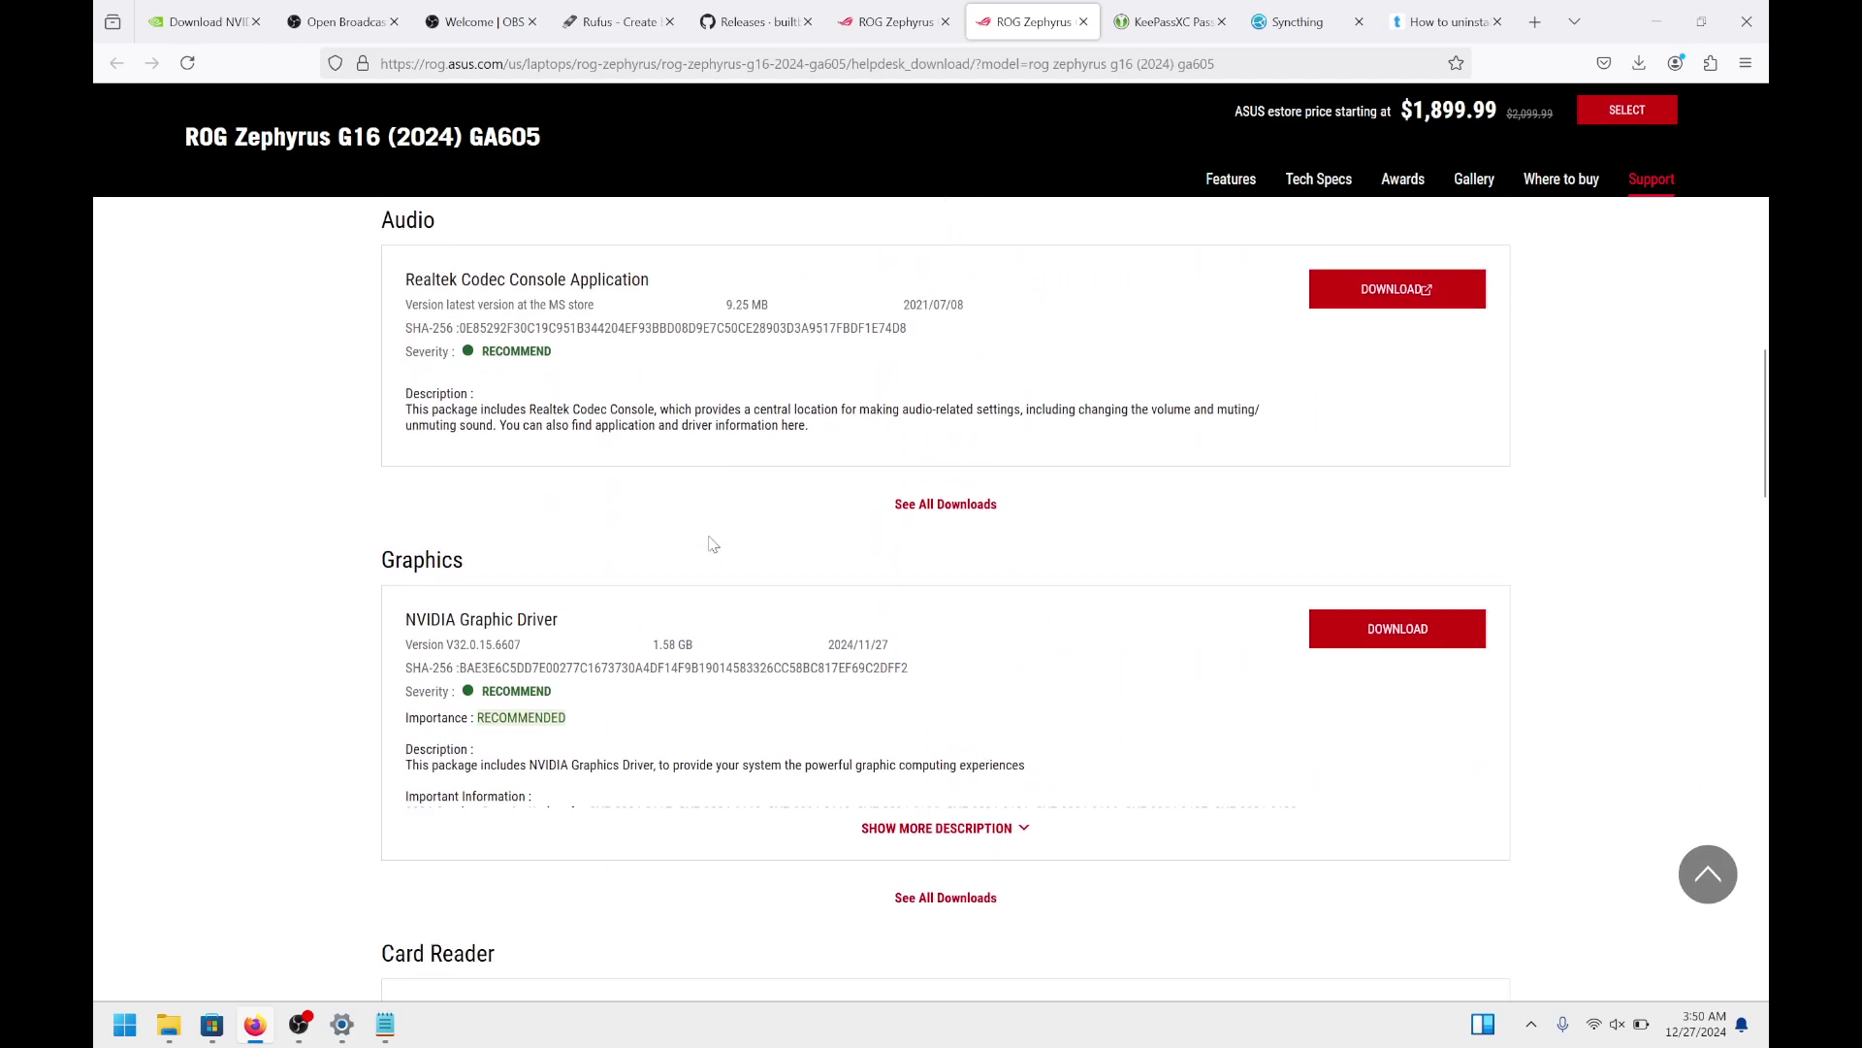
{"action": "scroll", "coordinate": [713, 544], "scroll_direction": "up", "scroll_amount": 4}
{"action": "key", "text": "alt+Tab"}
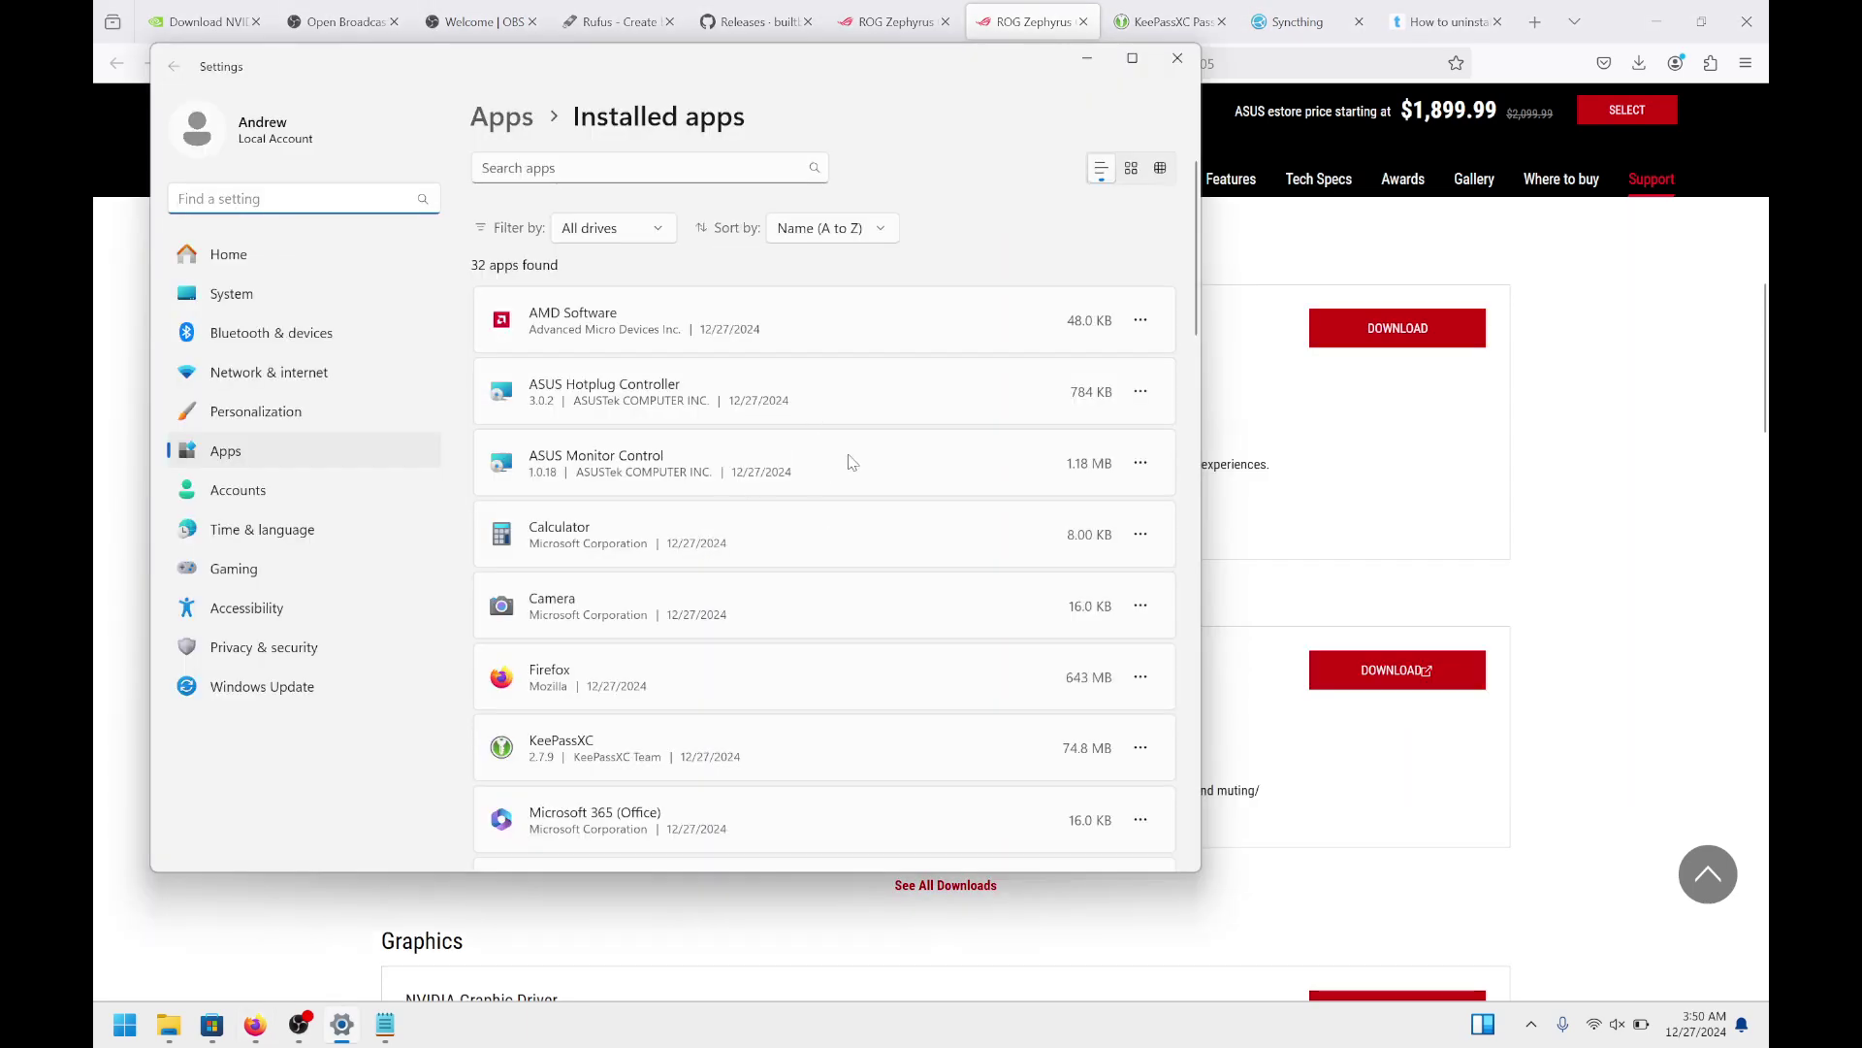
Scroll the Installed apps list down to Microsoft Edge and the NVIDIA entries and back up
{"action": "scroll", "coordinate": [847, 445], "scroll_direction": "down", "scroll_amount": 5}
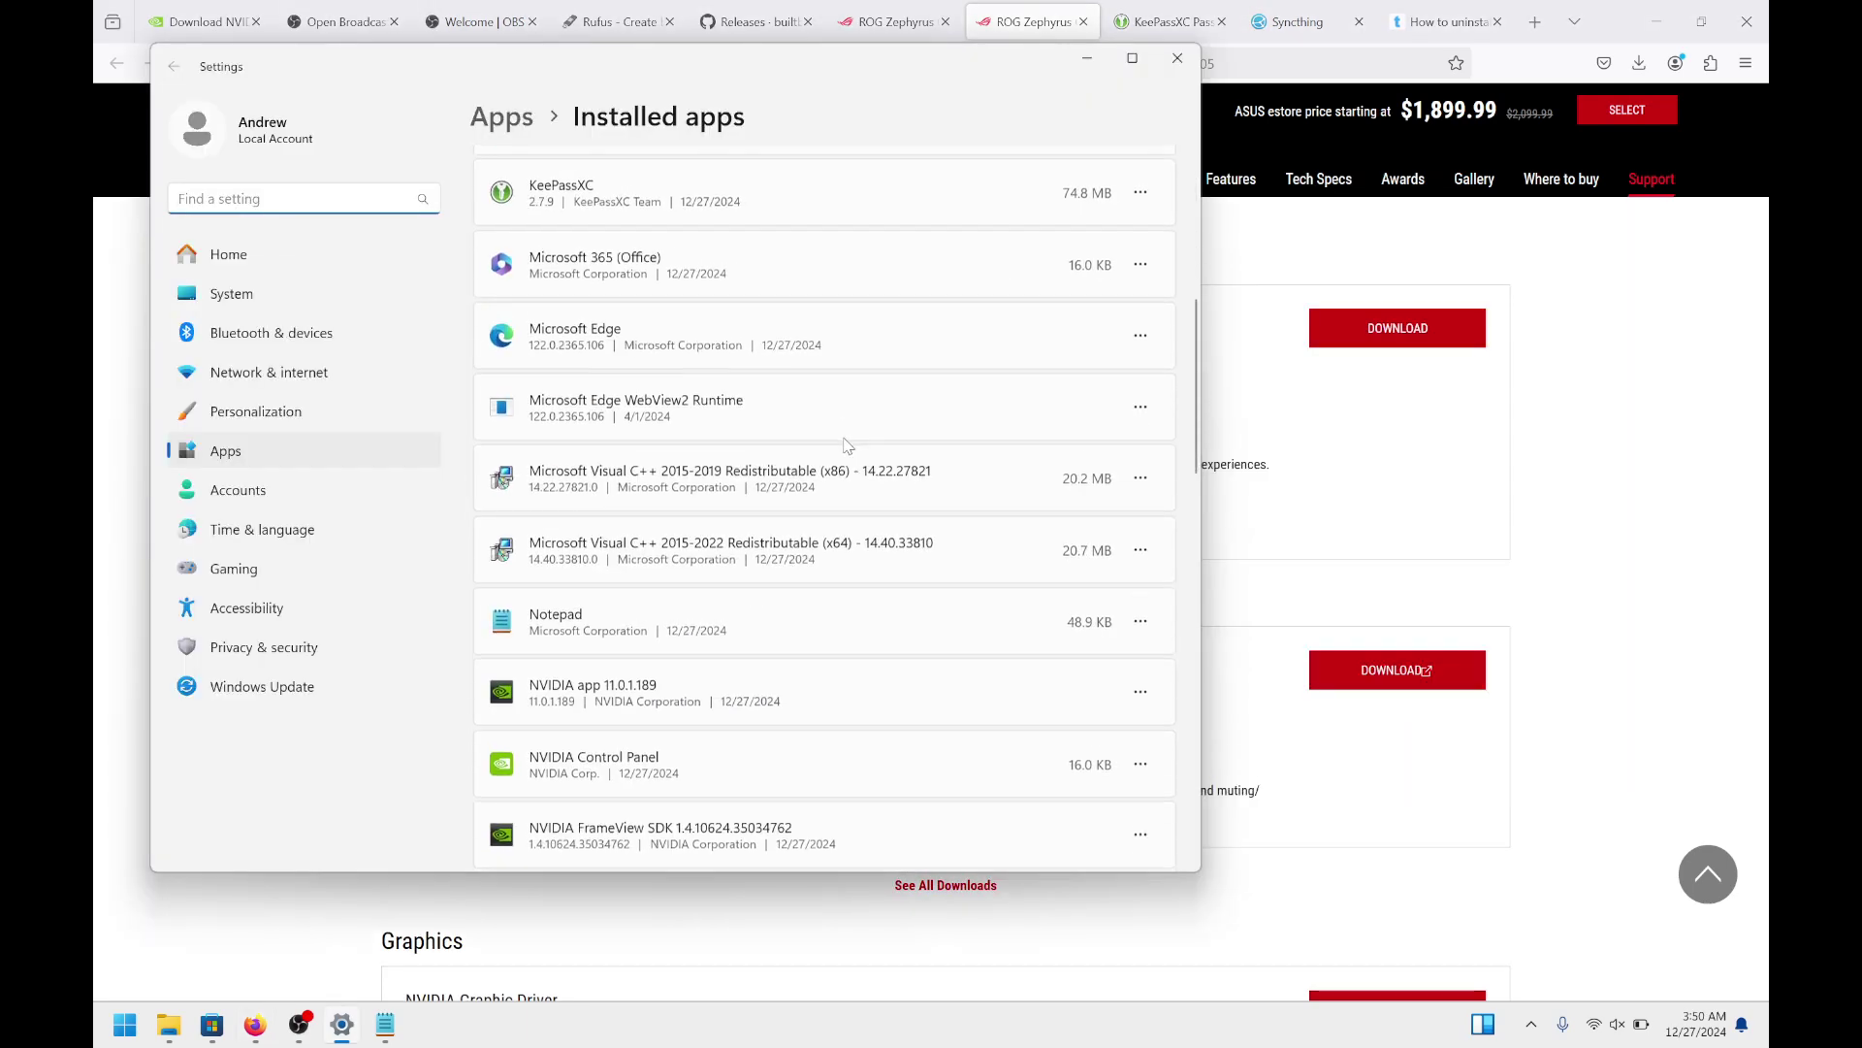
{"action": "scroll", "coordinate": [848, 446], "scroll_direction": "down", "scroll_amount": 3}
{"action": "scroll", "coordinate": [848, 445], "scroll_direction": "down", "scroll_amount": 3}
{"action": "scroll", "coordinate": [848, 446], "scroll_direction": "up", "scroll_amount": 5}
{"action": "scroll", "coordinate": [847, 445], "scroll_direction": "up", "scroll_amount": 2}
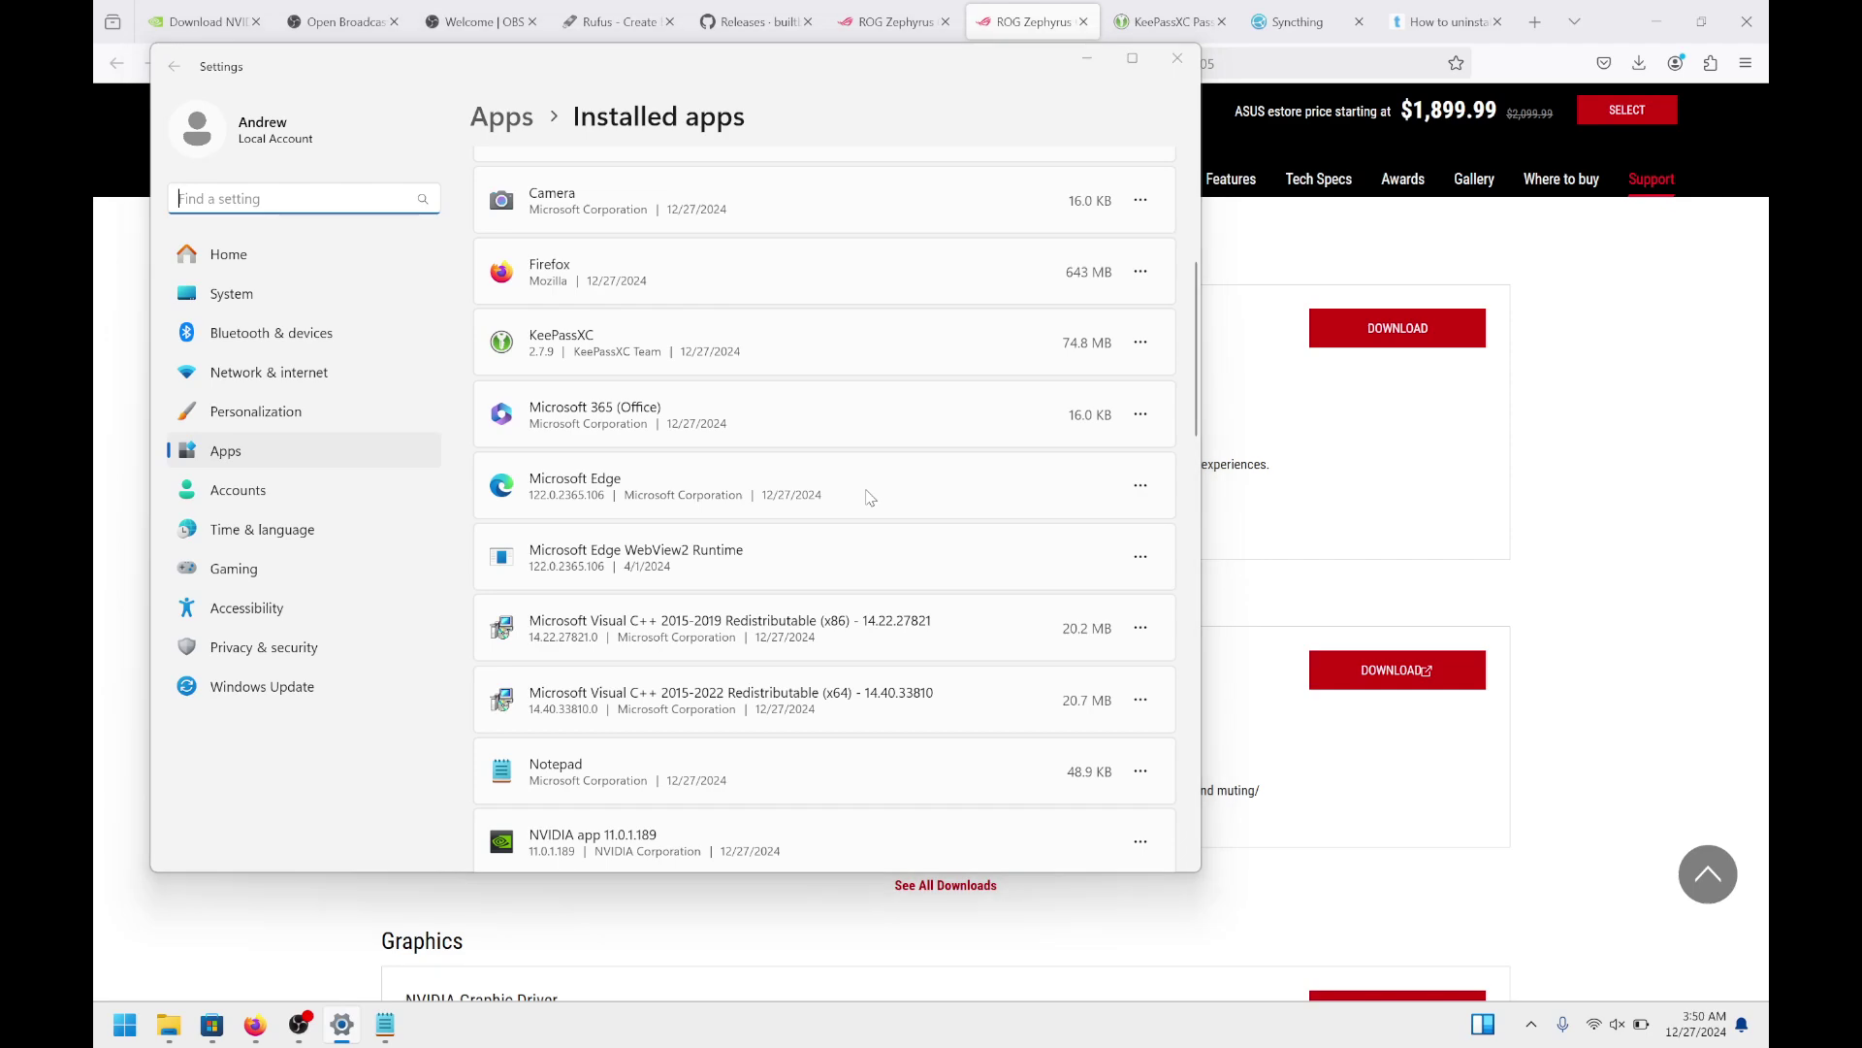
{"action": "key", "text": "alt+Tab"}
{"action": "key", "text": "alt+Tab"}
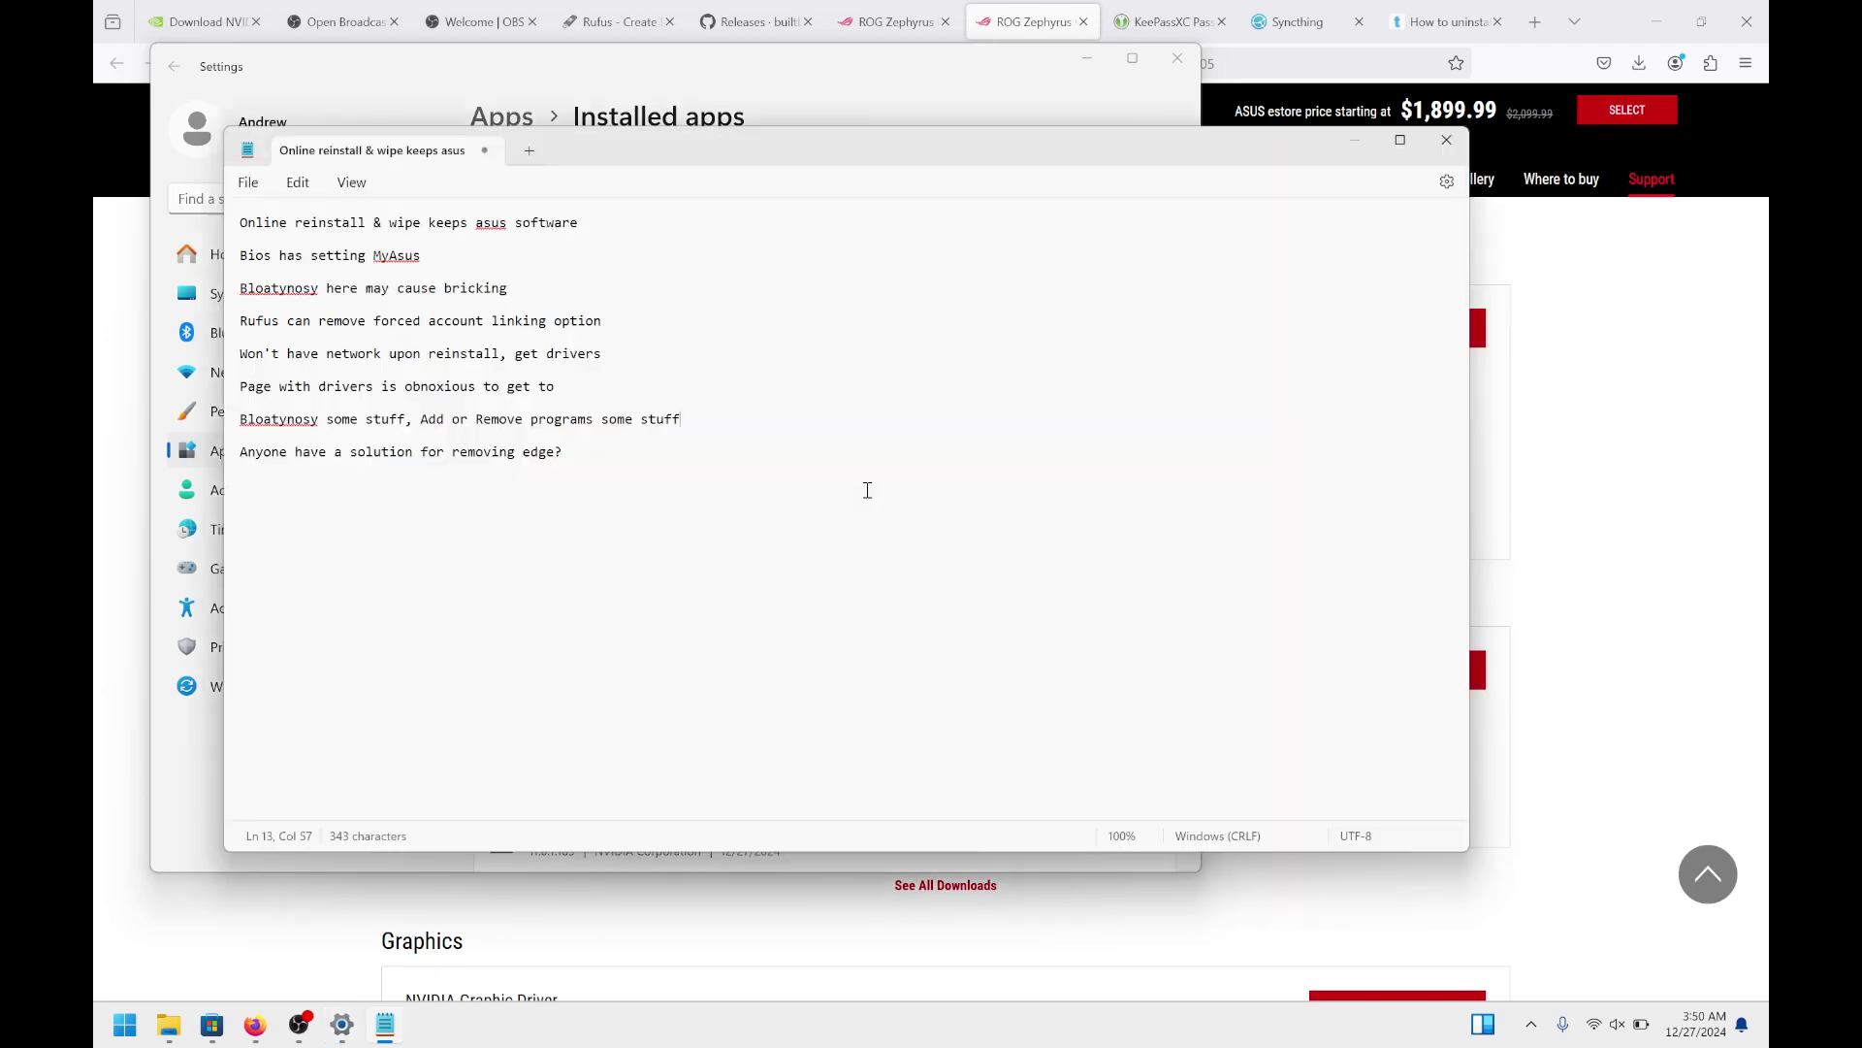
Read Tom's Guide's Command Prompt steps for uninstalling Microsoft Edge
{"action": "left_click", "coordinate": [1446, 21]}
{"action": "scroll", "coordinate": [1449, 487], "scroll_direction": "down", "scroll_amount": 2}
{"action": "scroll", "coordinate": [1449, 487], "scroll_direction": "down", "scroll_amount": 5}
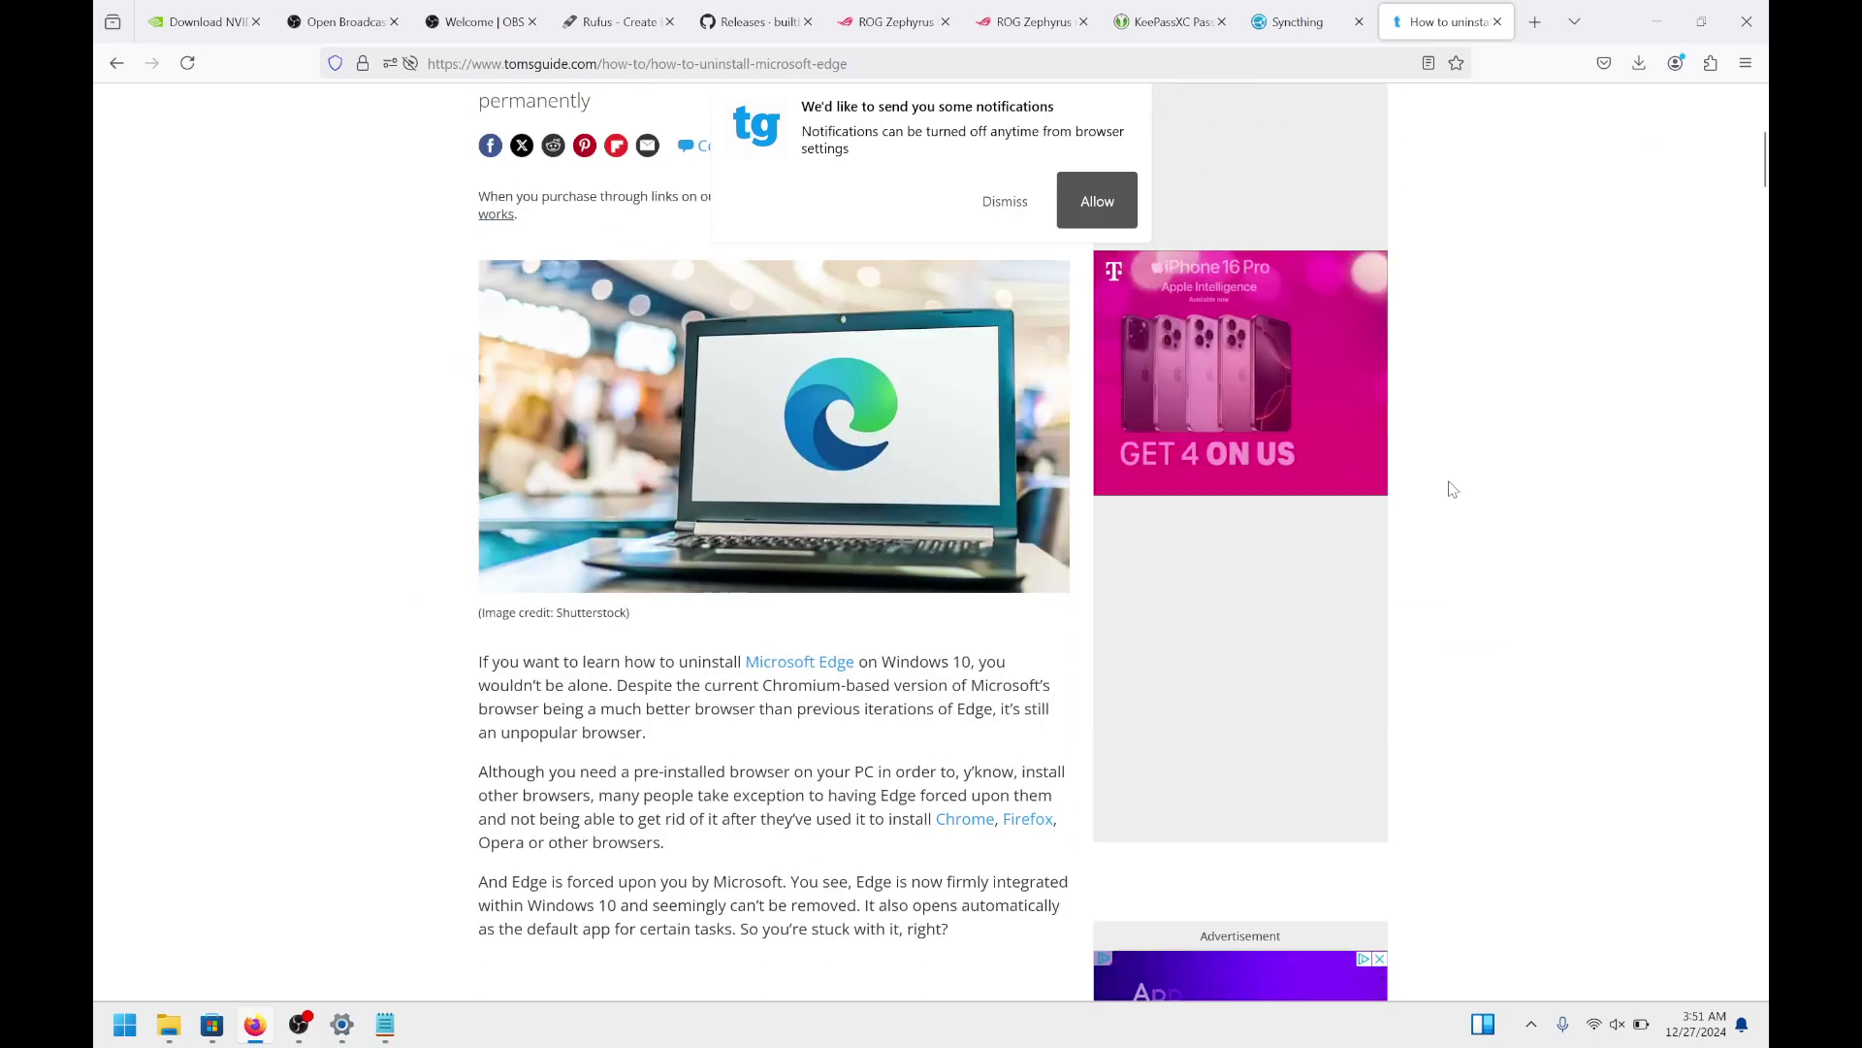
{"action": "scroll", "coordinate": [1450, 488], "scroll_direction": "down", "scroll_amount": 4}
{"action": "scroll", "coordinate": [1452, 487], "scroll_direction": "down", "scroll_amount": 1}
{"action": "scroll", "coordinate": [1452, 487], "scroll_direction": "down", "scroll_amount": 1}
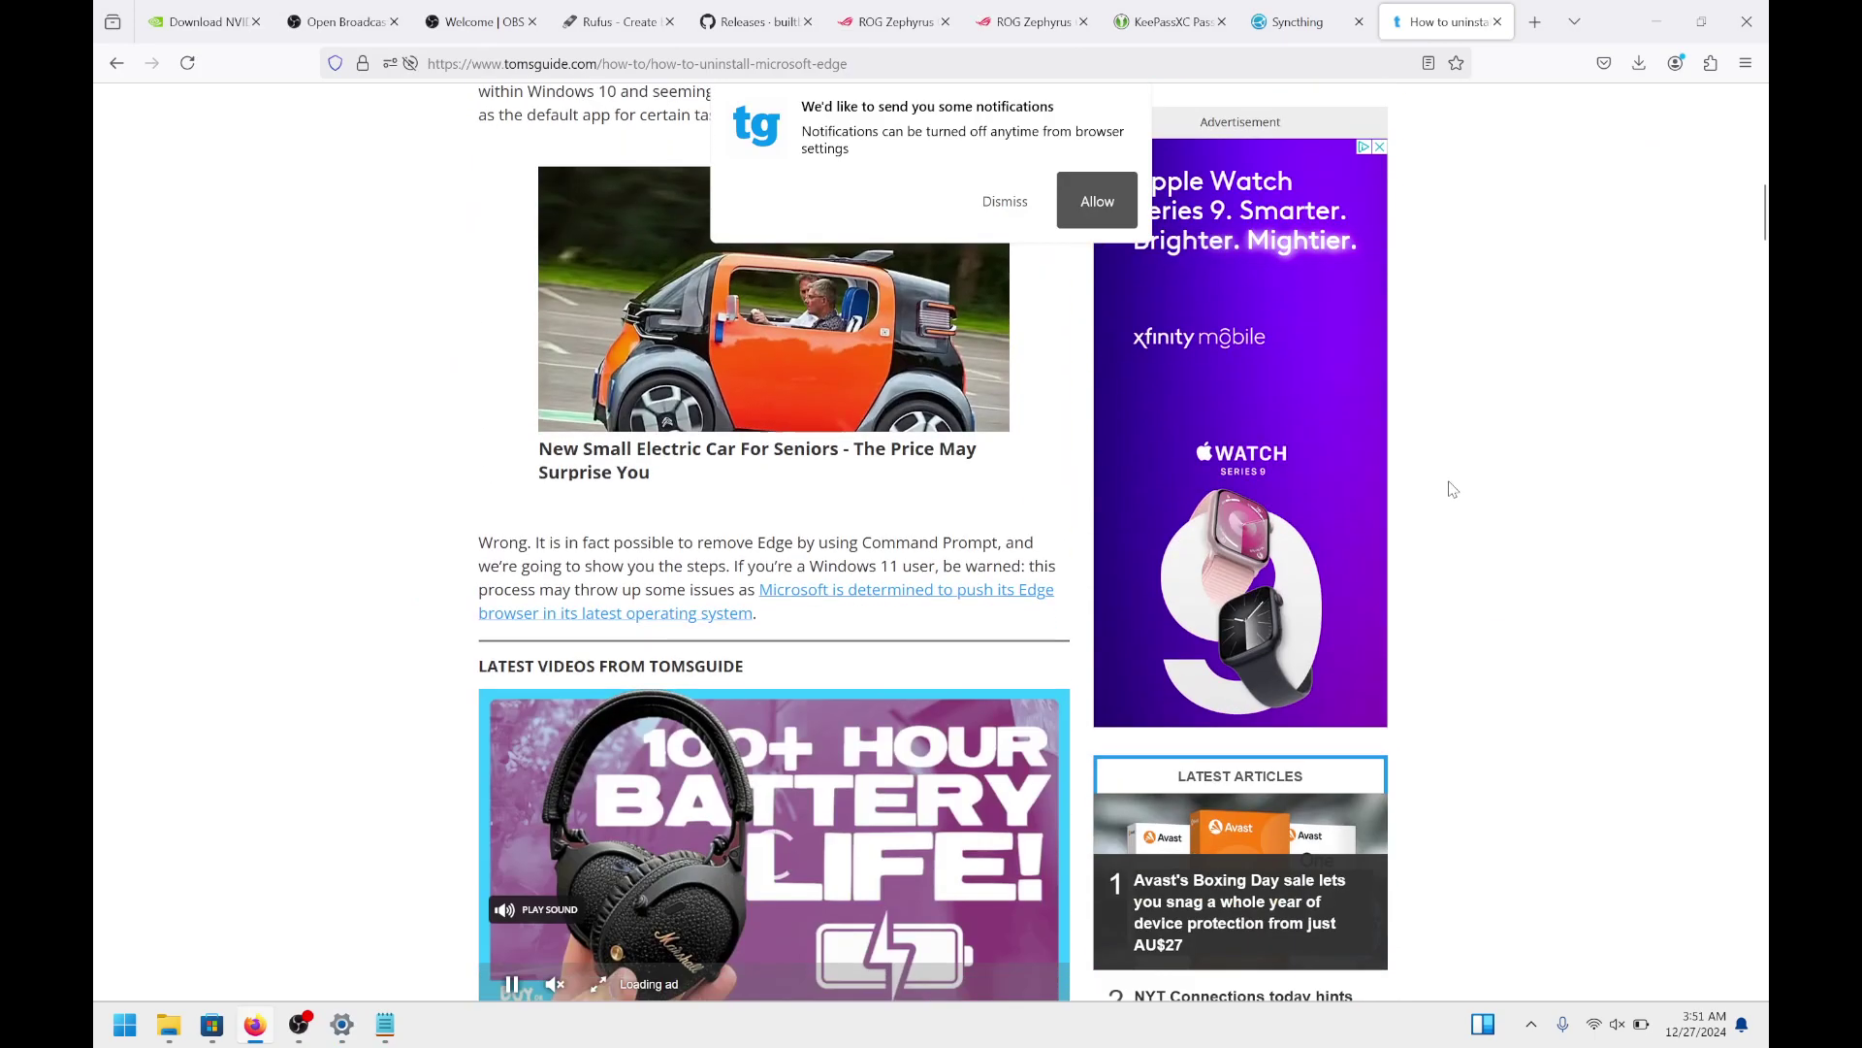
{"action": "scroll", "coordinate": [1453, 487], "scroll_direction": "down", "scroll_amount": 4}
{"action": "scroll", "coordinate": [1453, 488], "scroll_direction": "down", "scroll_amount": 4}
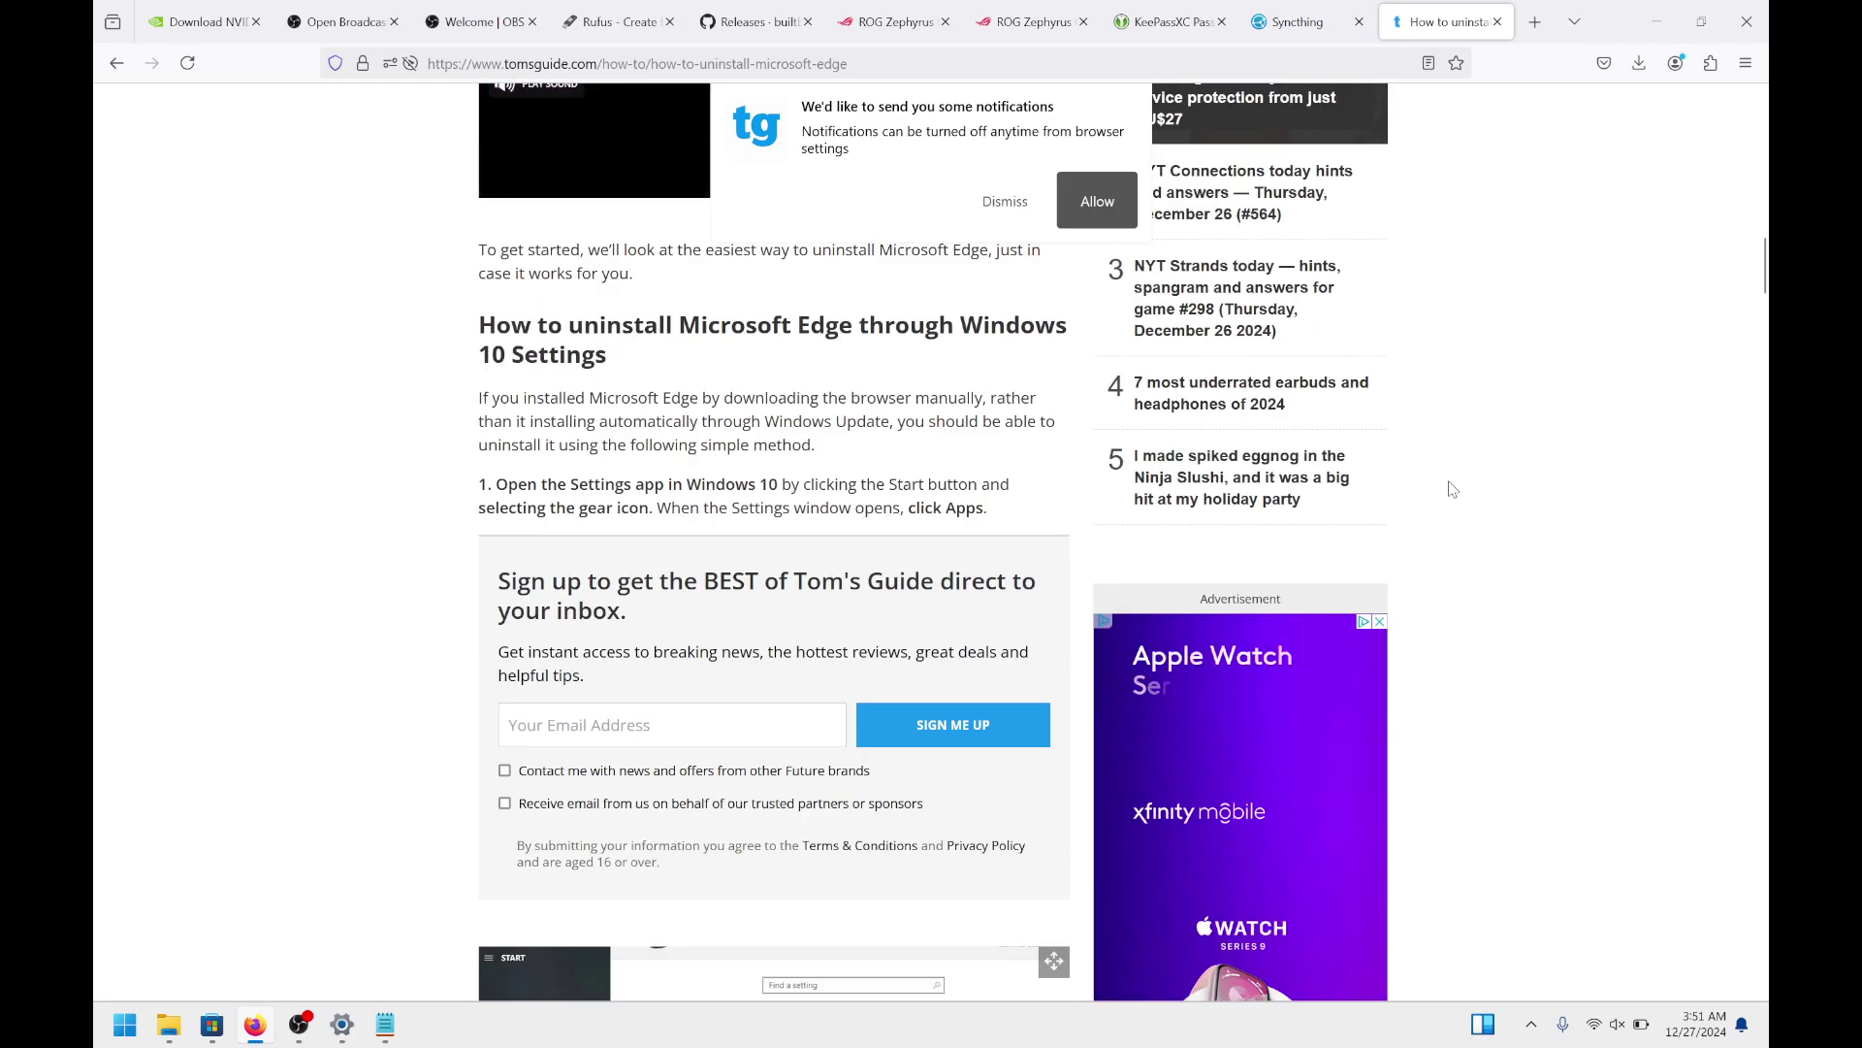
{"action": "scroll", "coordinate": [1452, 488], "scroll_direction": "up", "scroll_amount": 2}
{"action": "scroll", "coordinate": [1452, 488], "scroll_direction": "up", "scroll_amount": 3}
{"action": "scroll", "coordinate": [1452, 488], "scroll_direction": "up", "scroll_amount": 3}
{"action": "scroll", "coordinate": [1452, 488], "scroll_direction": "up", "scroll_amount": 2}
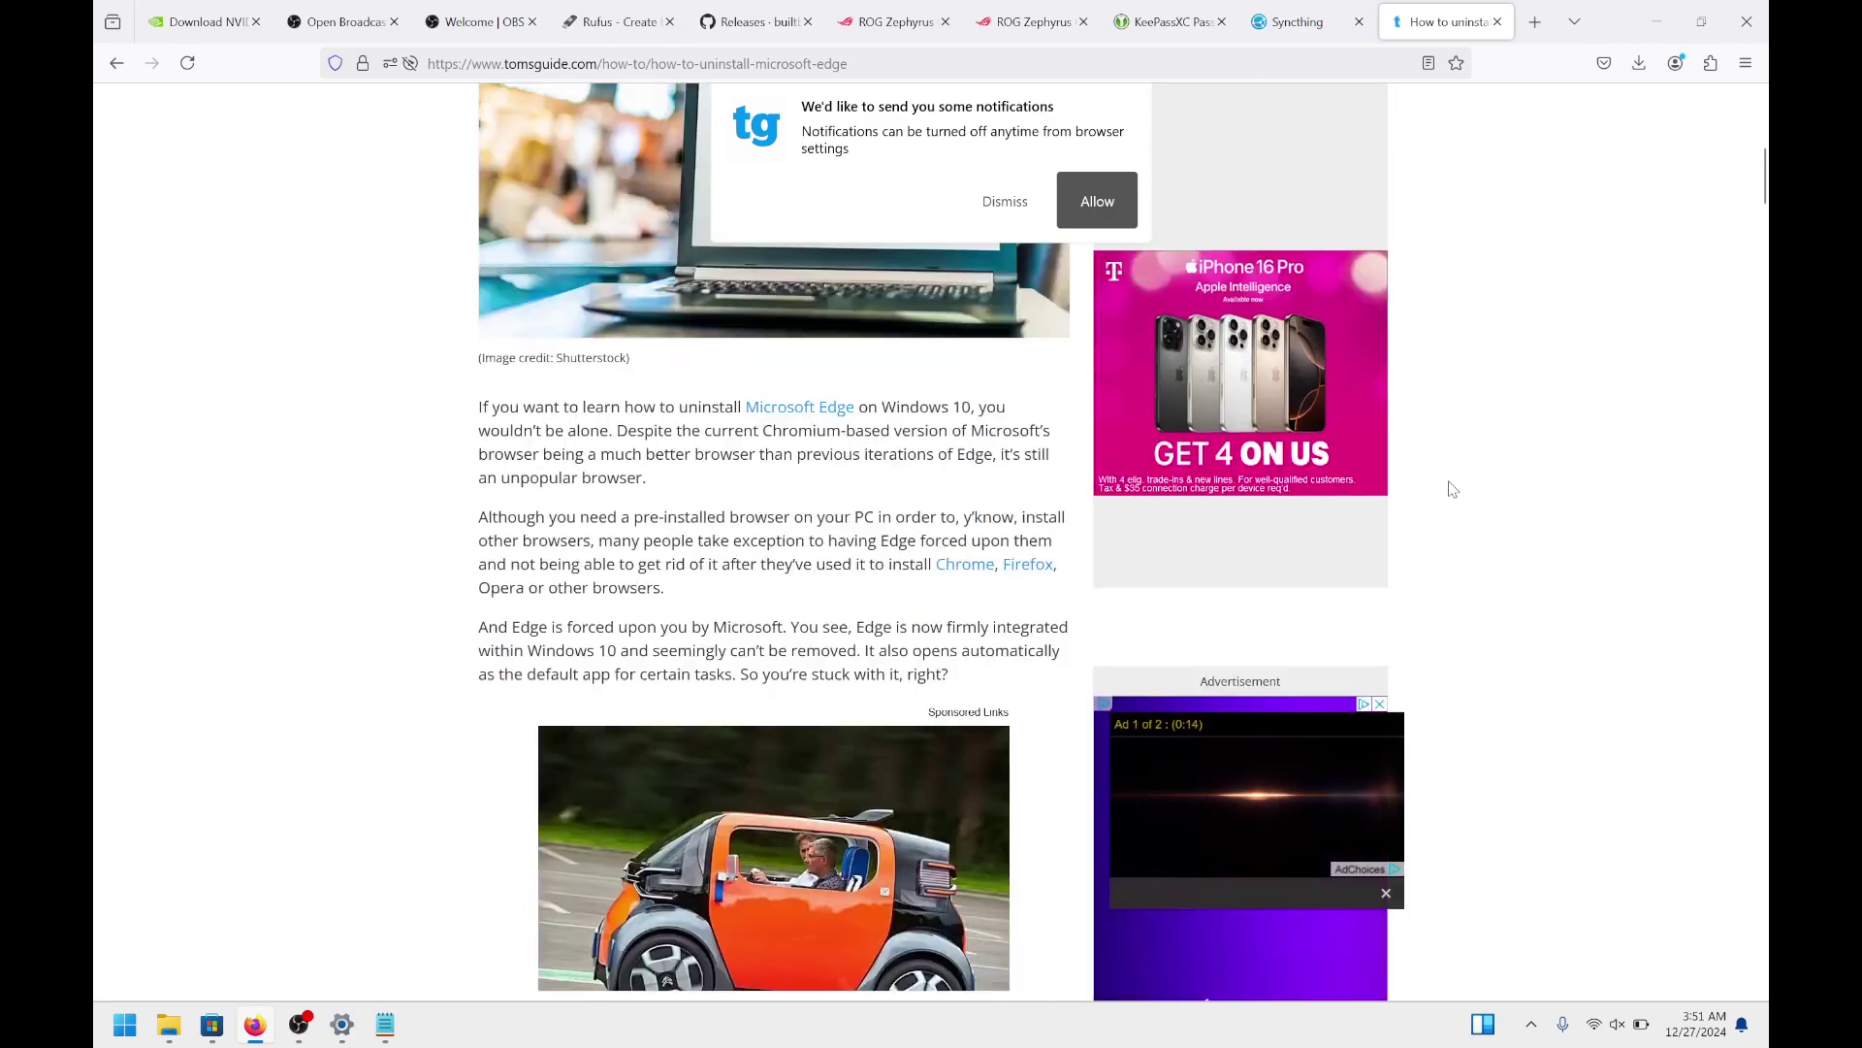
{"action": "scroll", "coordinate": [1452, 488], "scroll_direction": "up", "scroll_amount": 1}
{"action": "scroll", "coordinate": [1452, 487], "scroll_direction": "down", "scroll_amount": 5}
{"action": "scroll", "coordinate": [1452, 488], "scroll_direction": "down", "scroll_amount": 4}
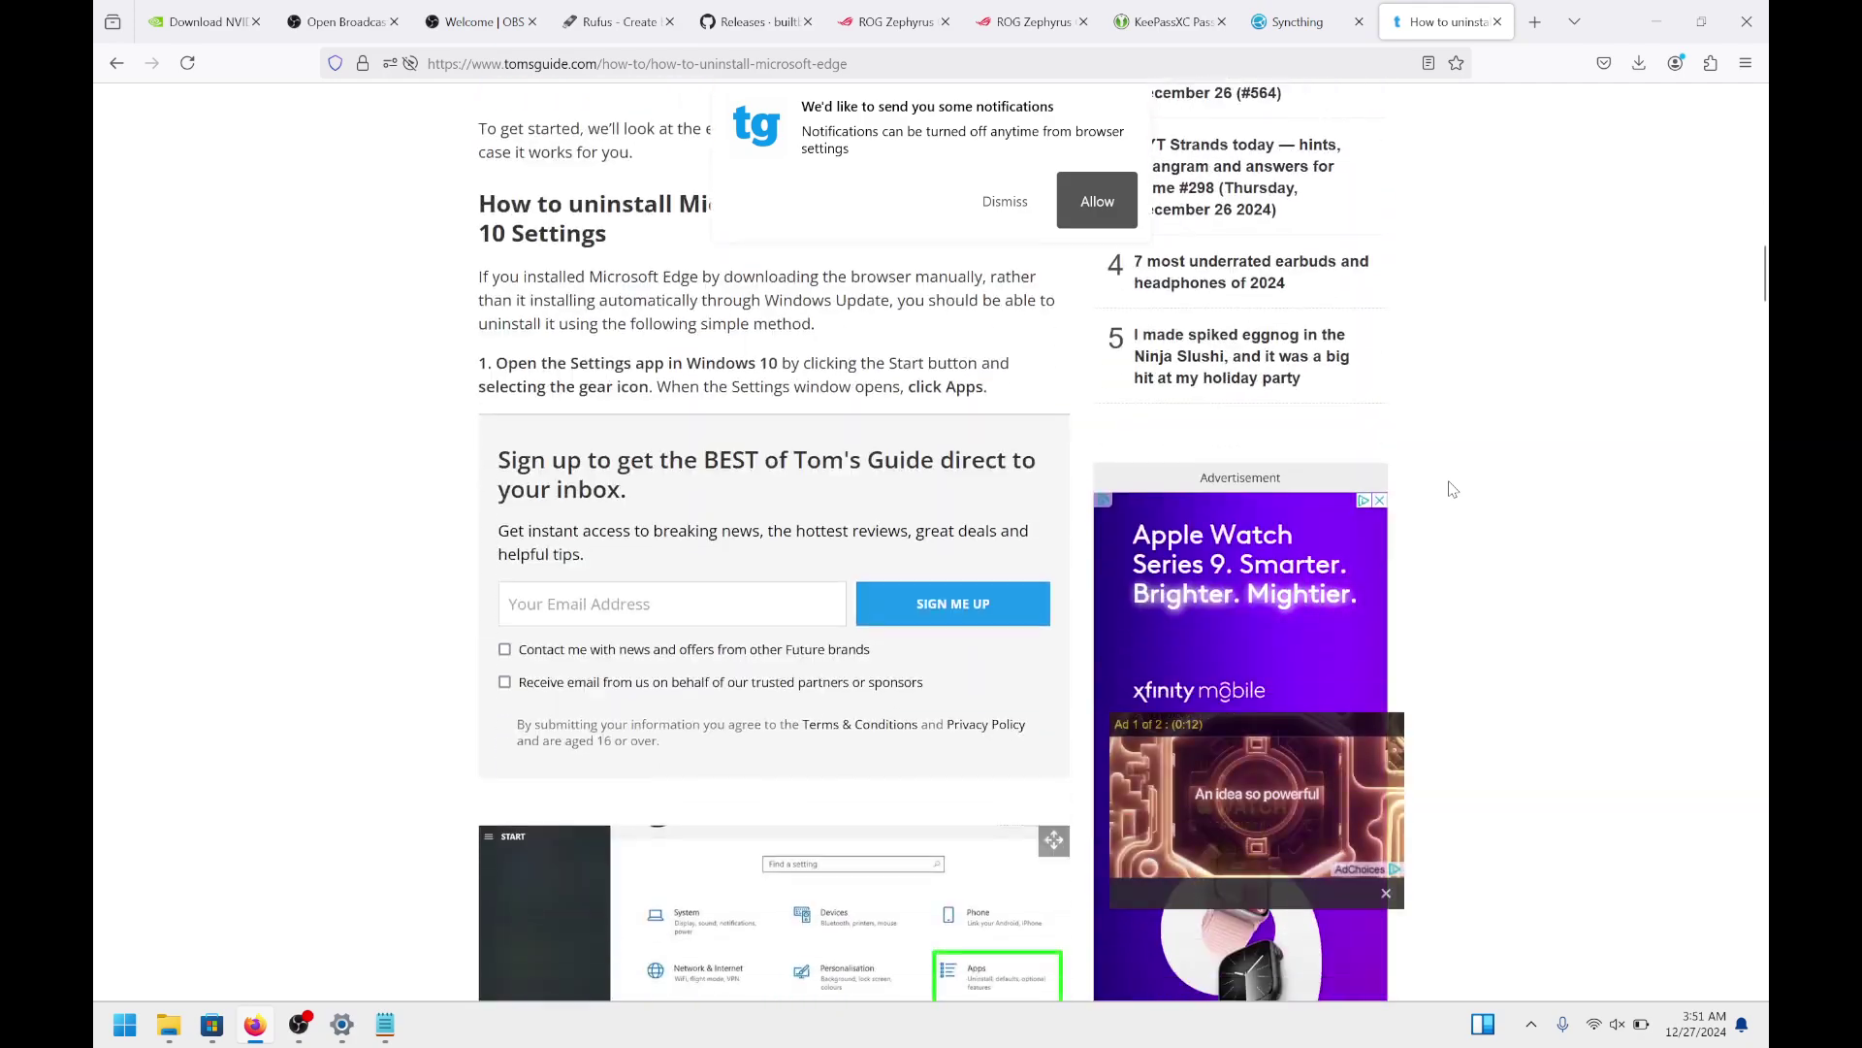
{"action": "scroll", "coordinate": [1452, 487], "scroll_direction": "down", "scroll_amount": 2}
{"action": "scroll", "coordinate": [1452, 488], "scroll_direction": "down", "scroll_amount": 3}
{"action": "scroll", "coordinate": [1452, 488], "scroll_direction": "down", "scroll_amount": 5}
{"action": "scroll", "coordinate": [1452, 488], "scroll_direction": "down", "scroll_amount": 3}
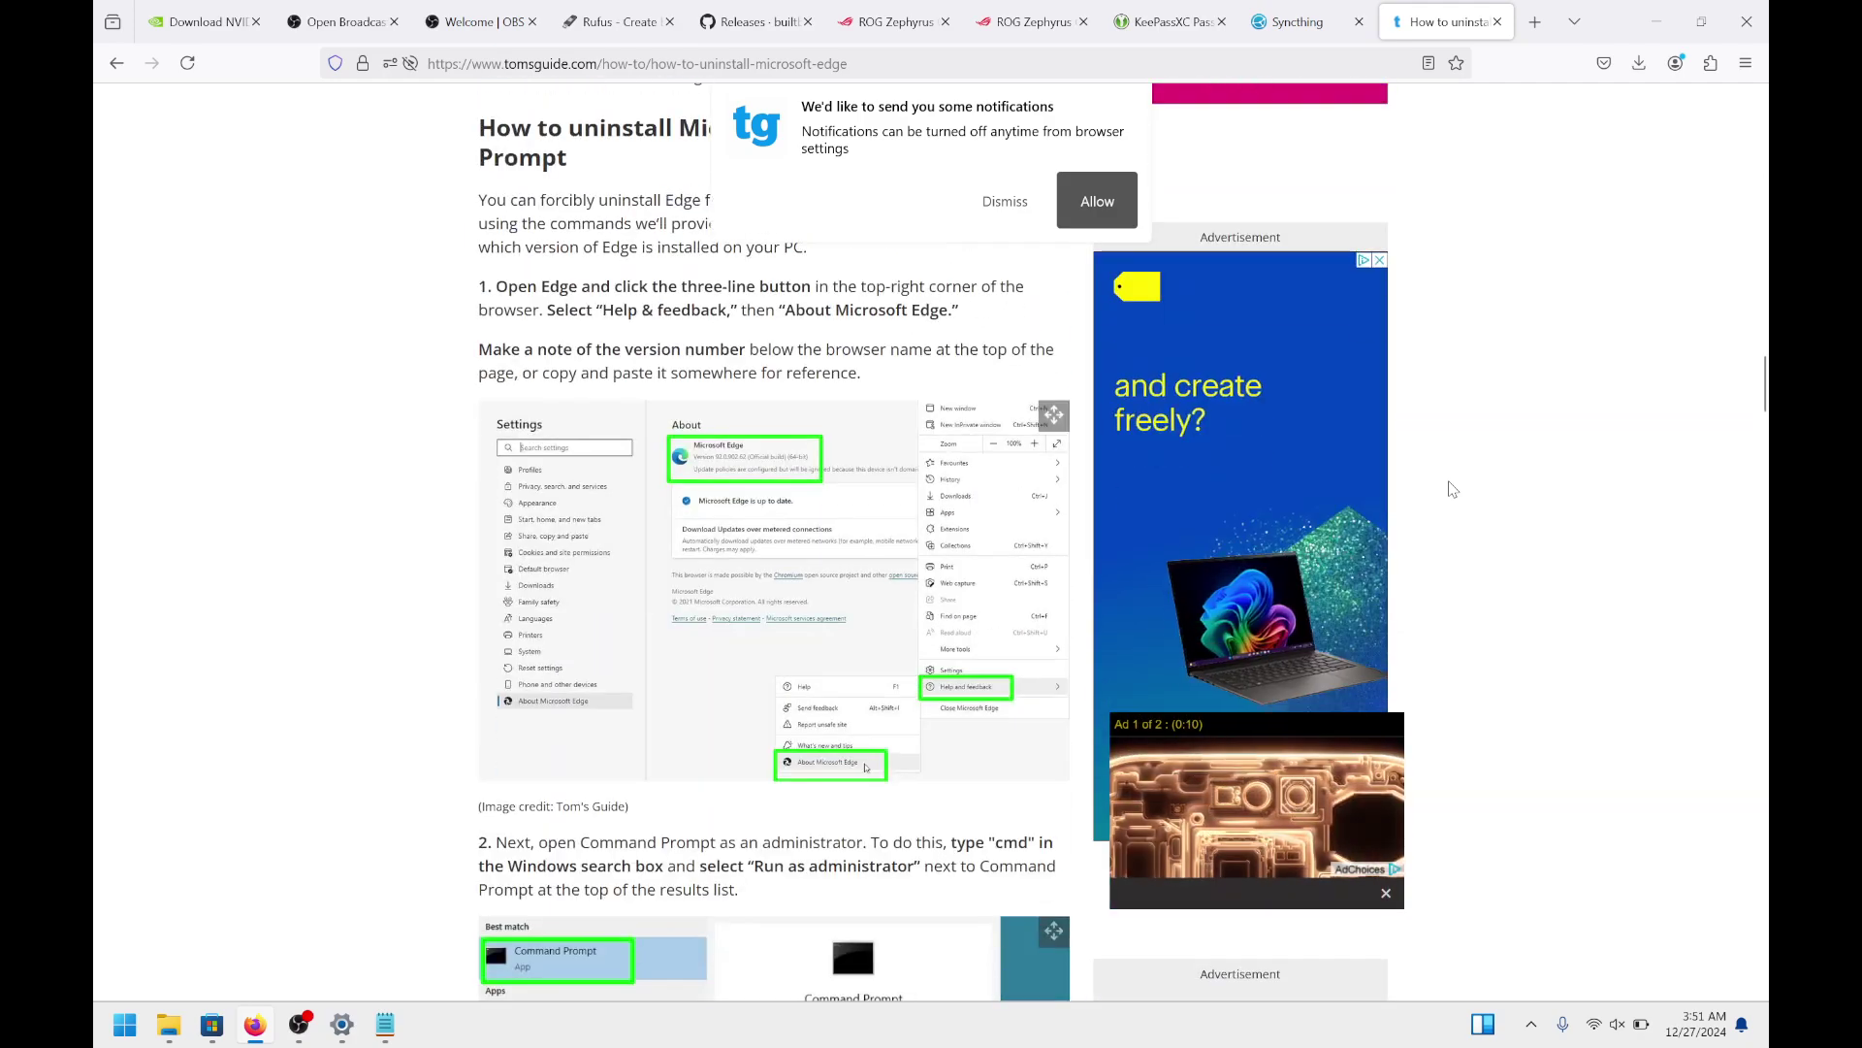
{"action": "scroll", "coordinate": [1452, 487], "scroll_direction": "down", "scroll_amount": 3}
{"action": "scroll", "coordinate": [1452, 488], "scroll_direction": "down", "scroll_amount": 5}
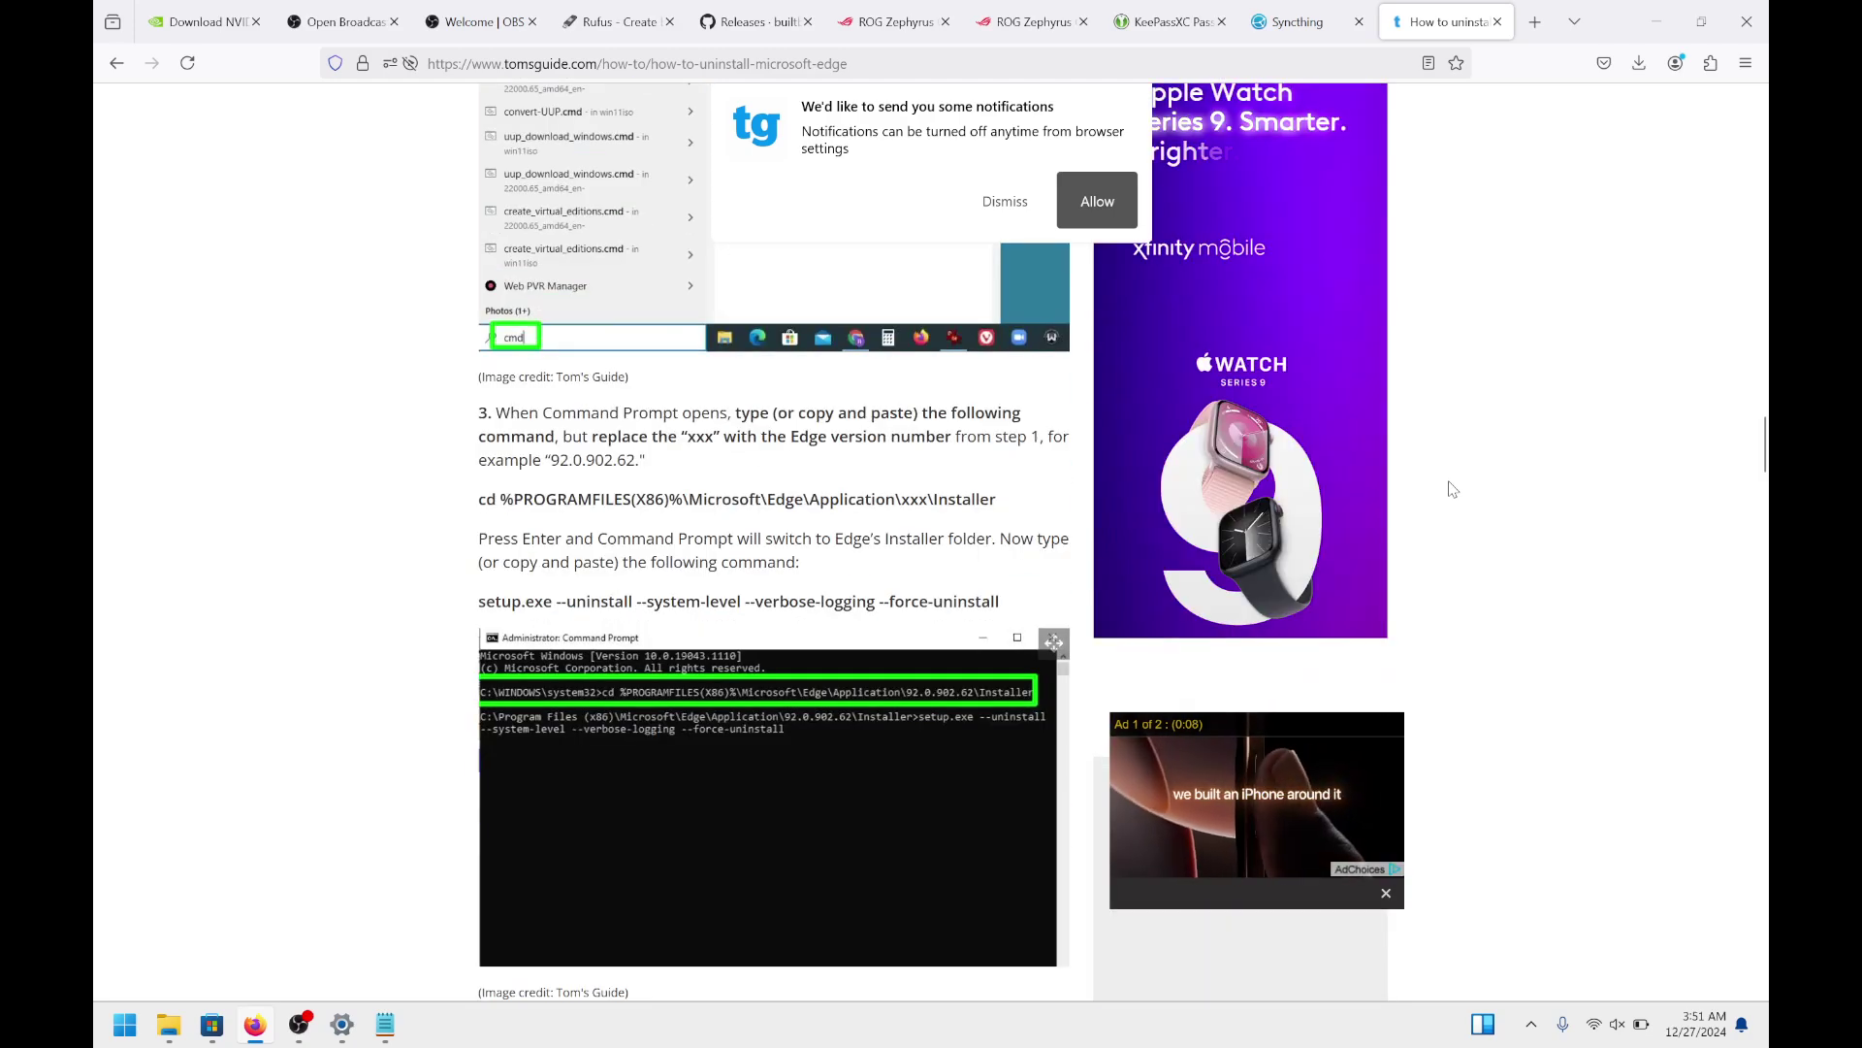
{"action": "scroll", "coordinate": [1452, 488], "scroll_direction": "down", "scroll_amount": 5}
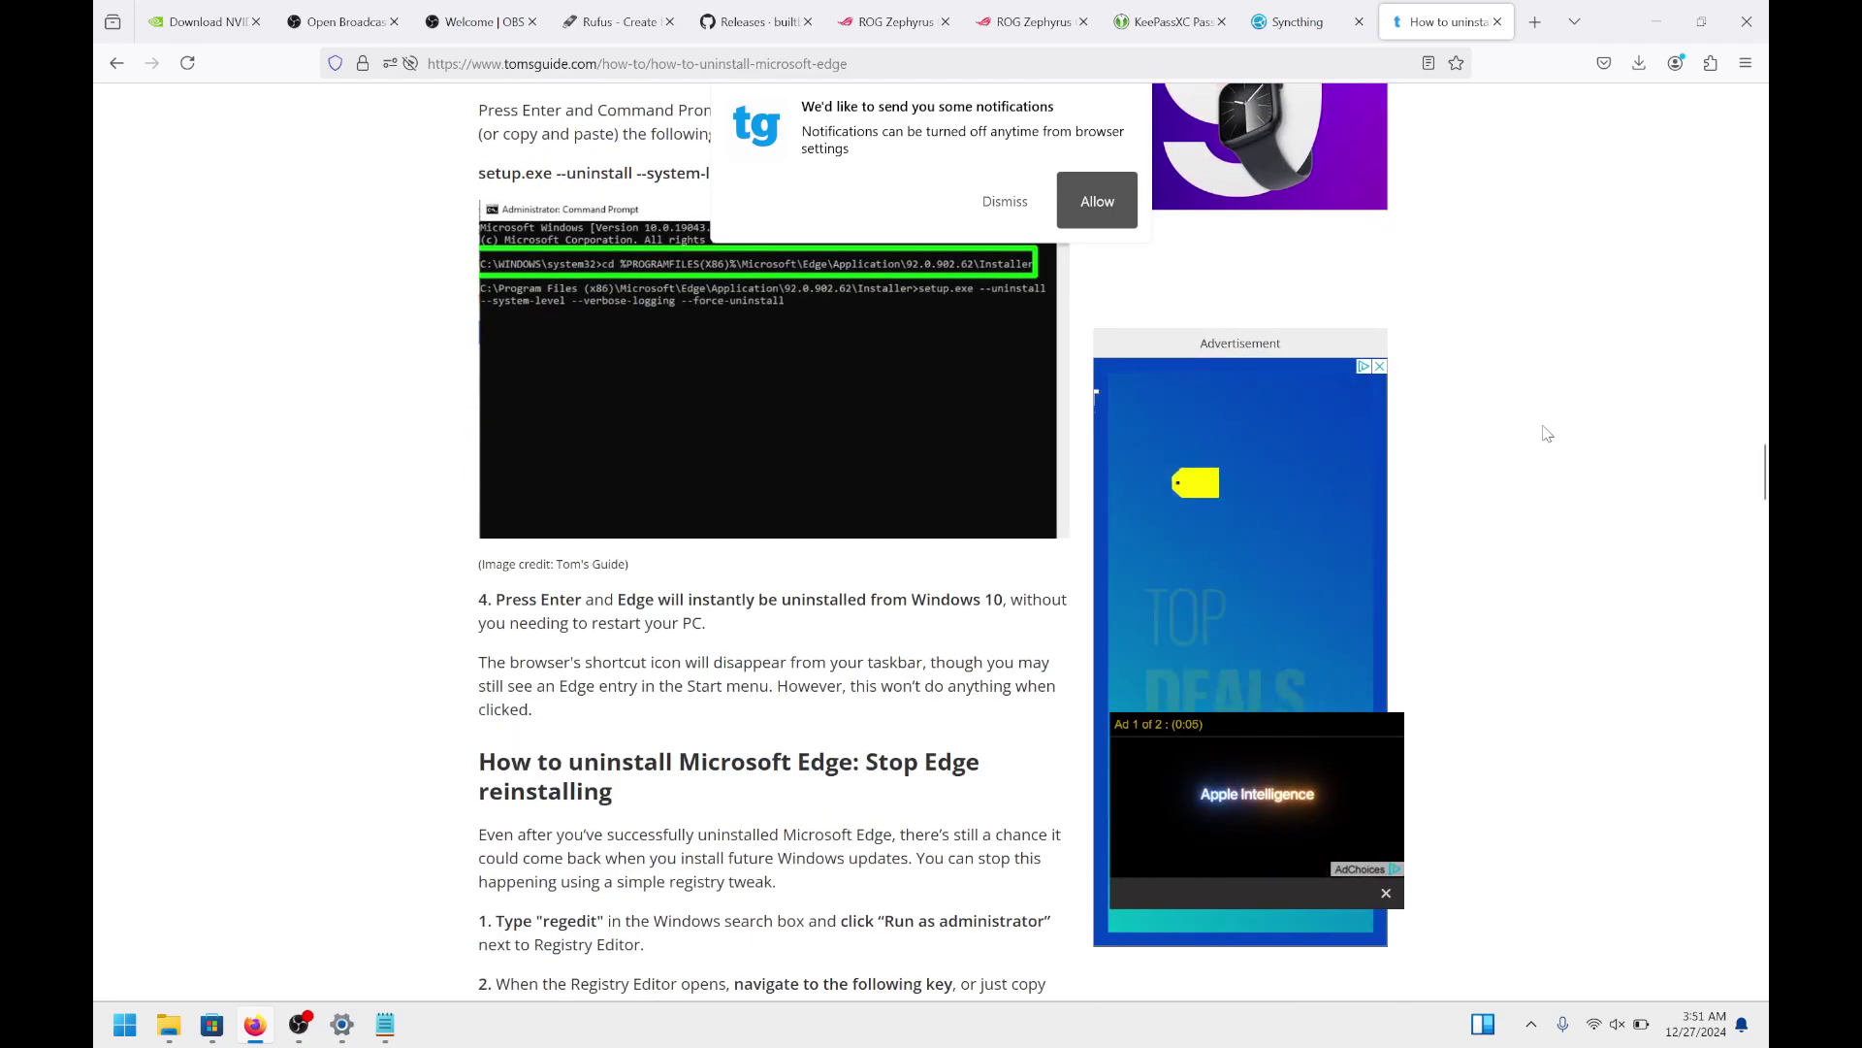
Look up Edge in Start search, then close the article tab and return to the notes
{"action": "key", "text": "super"}
{"action": "type", "text": "edge"}
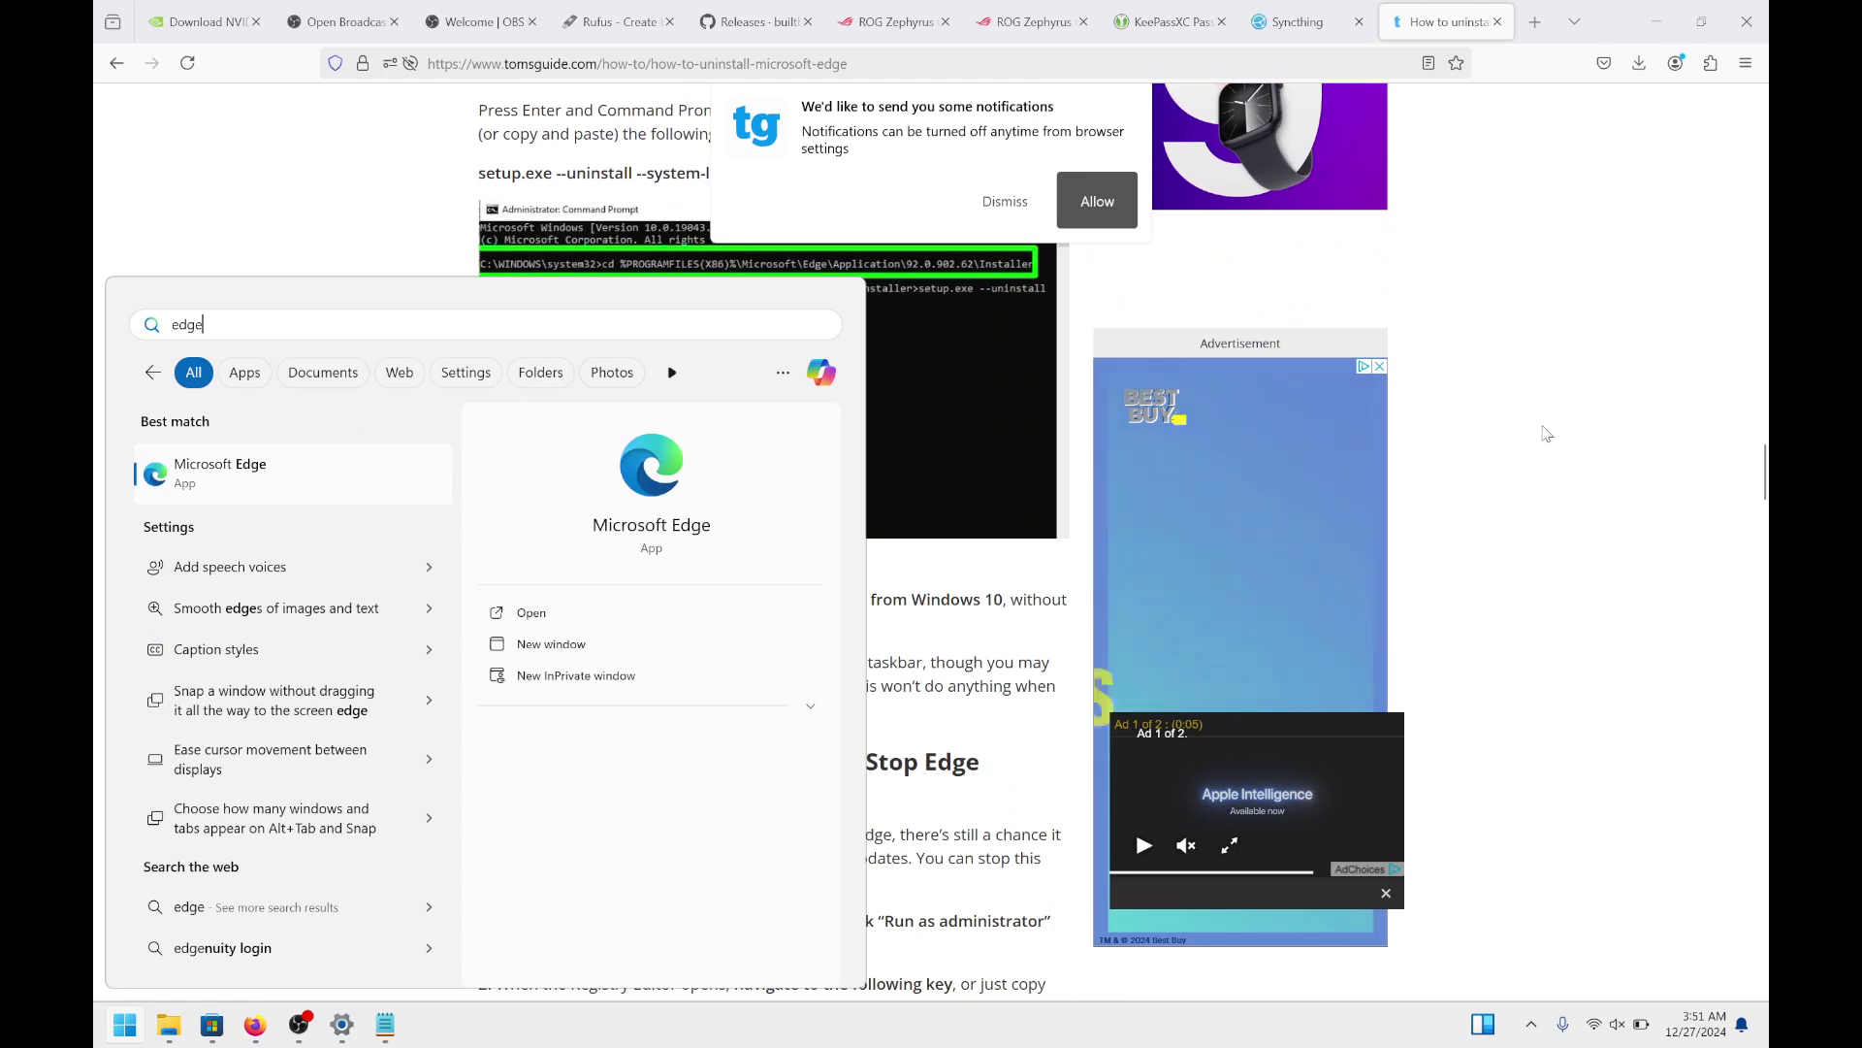
{"action": "key", "text": "Escape"}
{"action": "key", "text": "ctrl+w"}
{"action": "key", "text": "alt+Tab"}
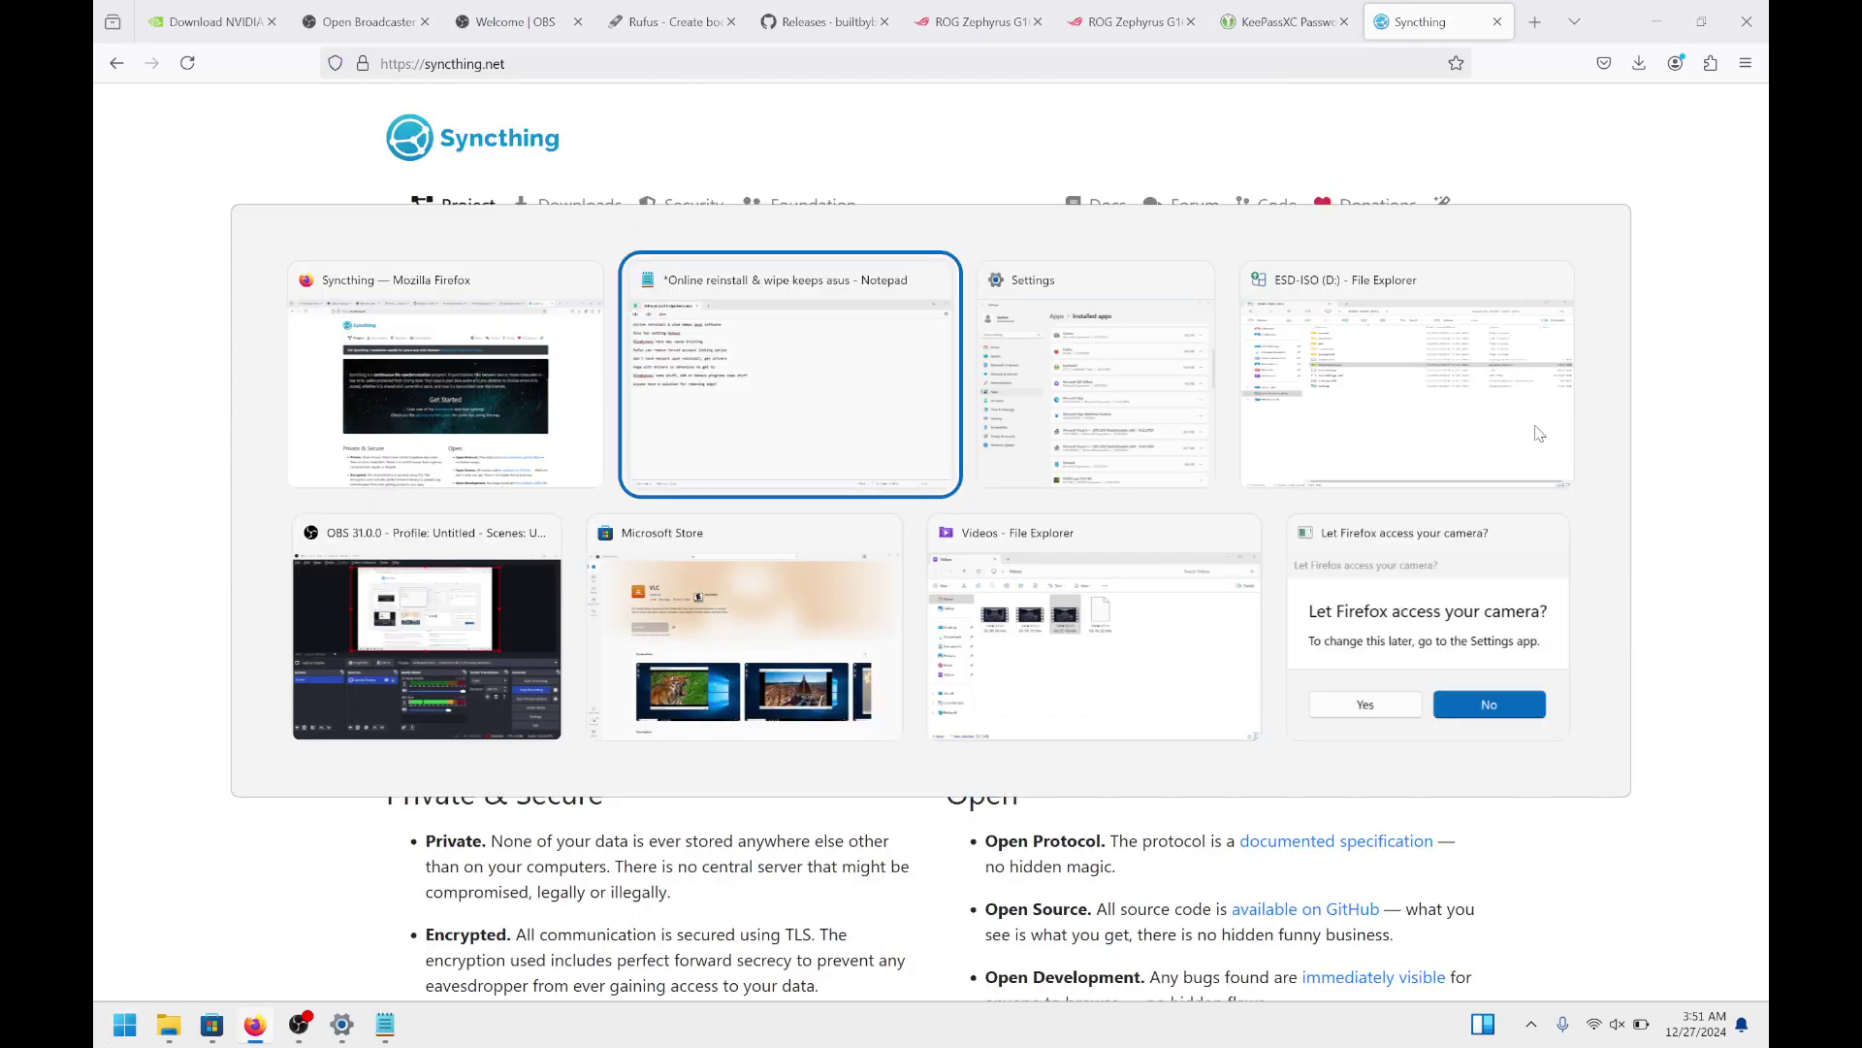